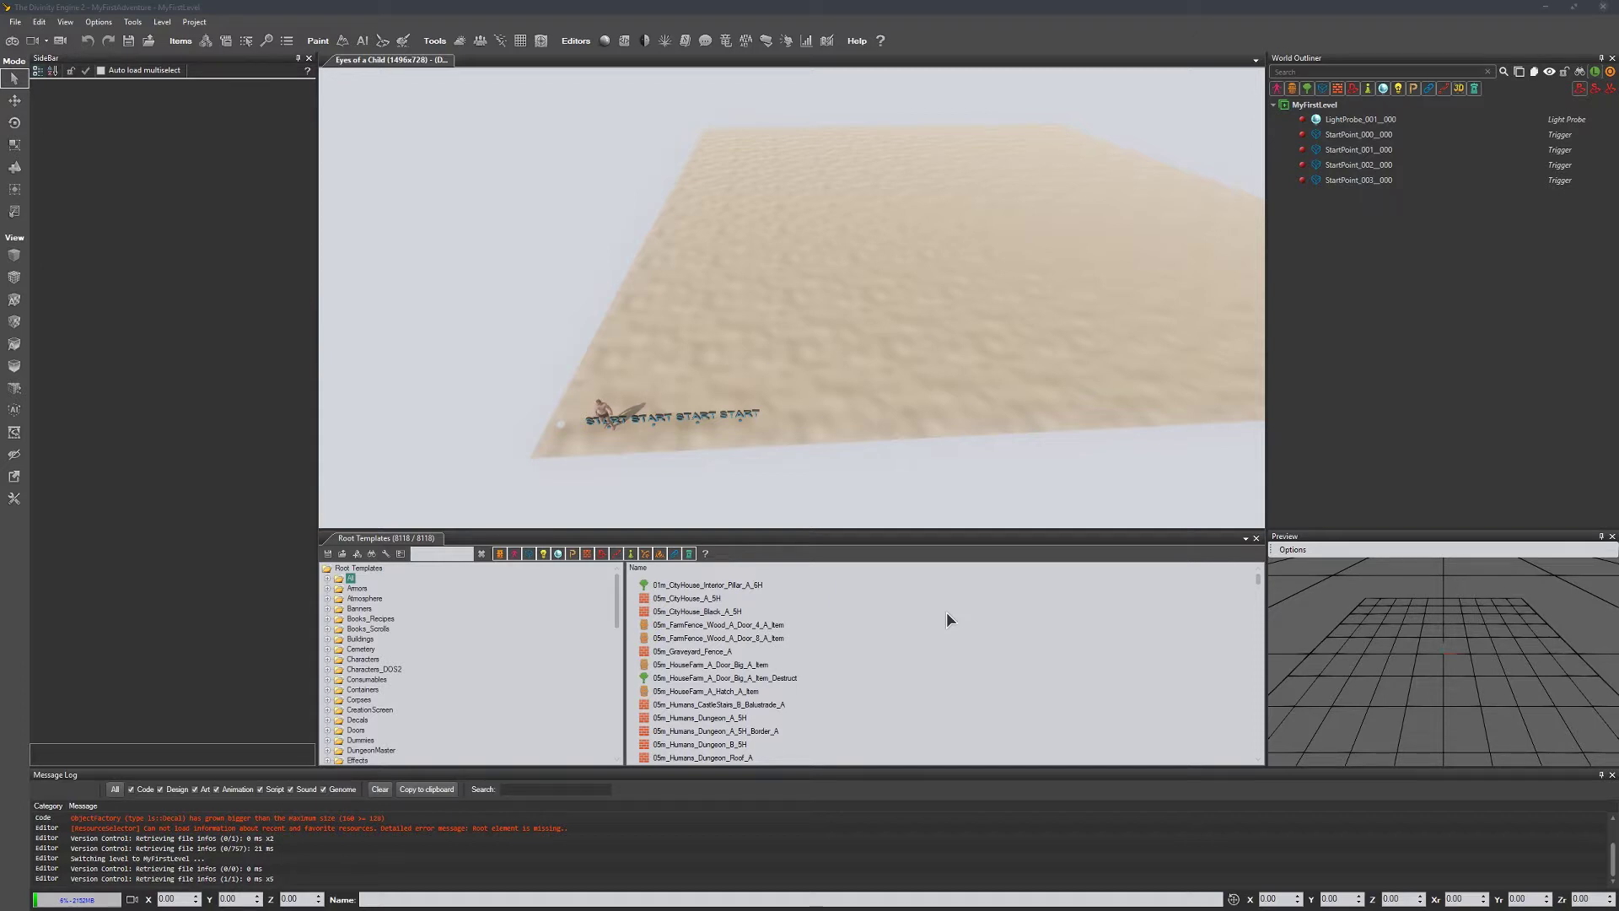
Step: Fly the camera around the sand terrain to survey the level from several sides
middle_click_drag(815, 483, 932, 483)
right_click_drag(814, 489, 802, 474)
right_click_drag(796, 228, 595, 262)
key("w")
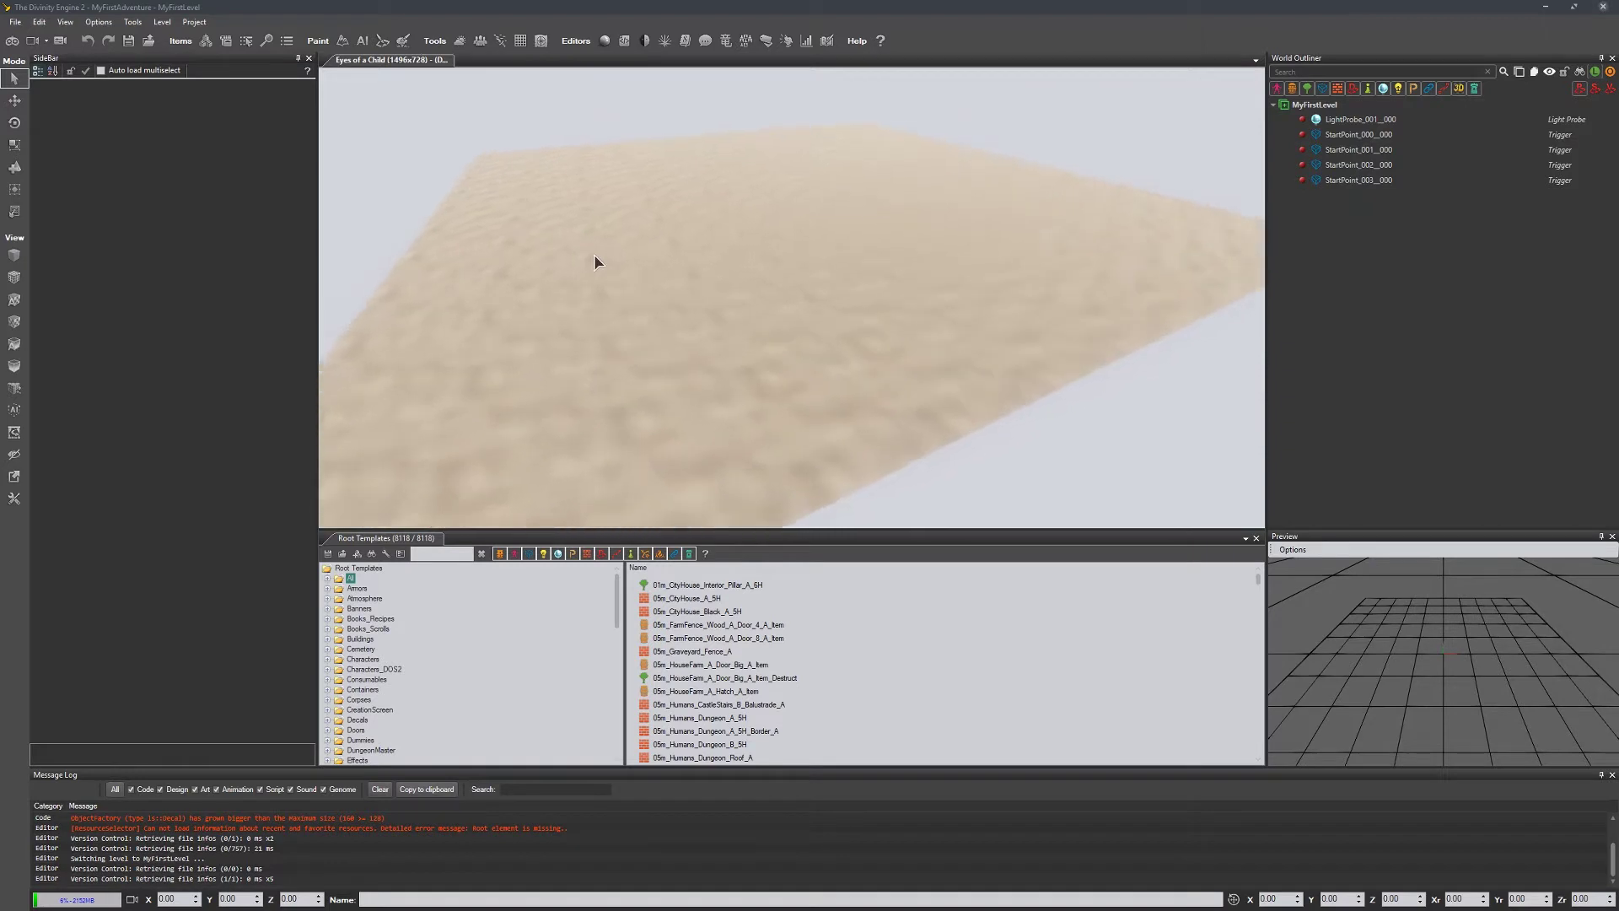
key("a")
key("s")
key("d")
key("w")
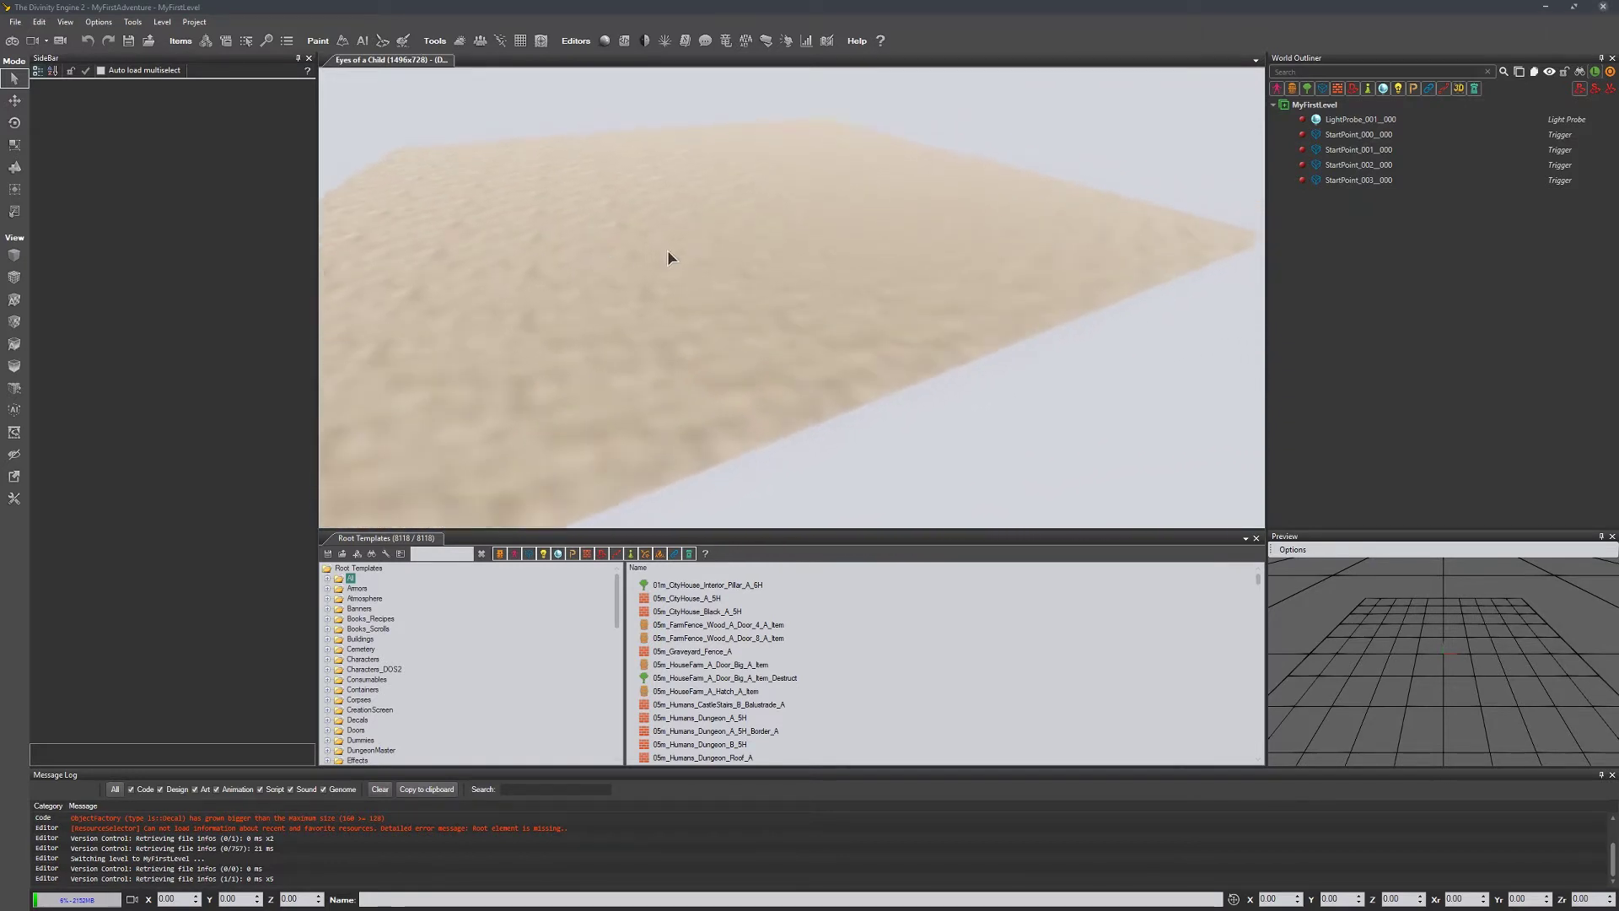
right_click_drag(667, 250, 670, 249)
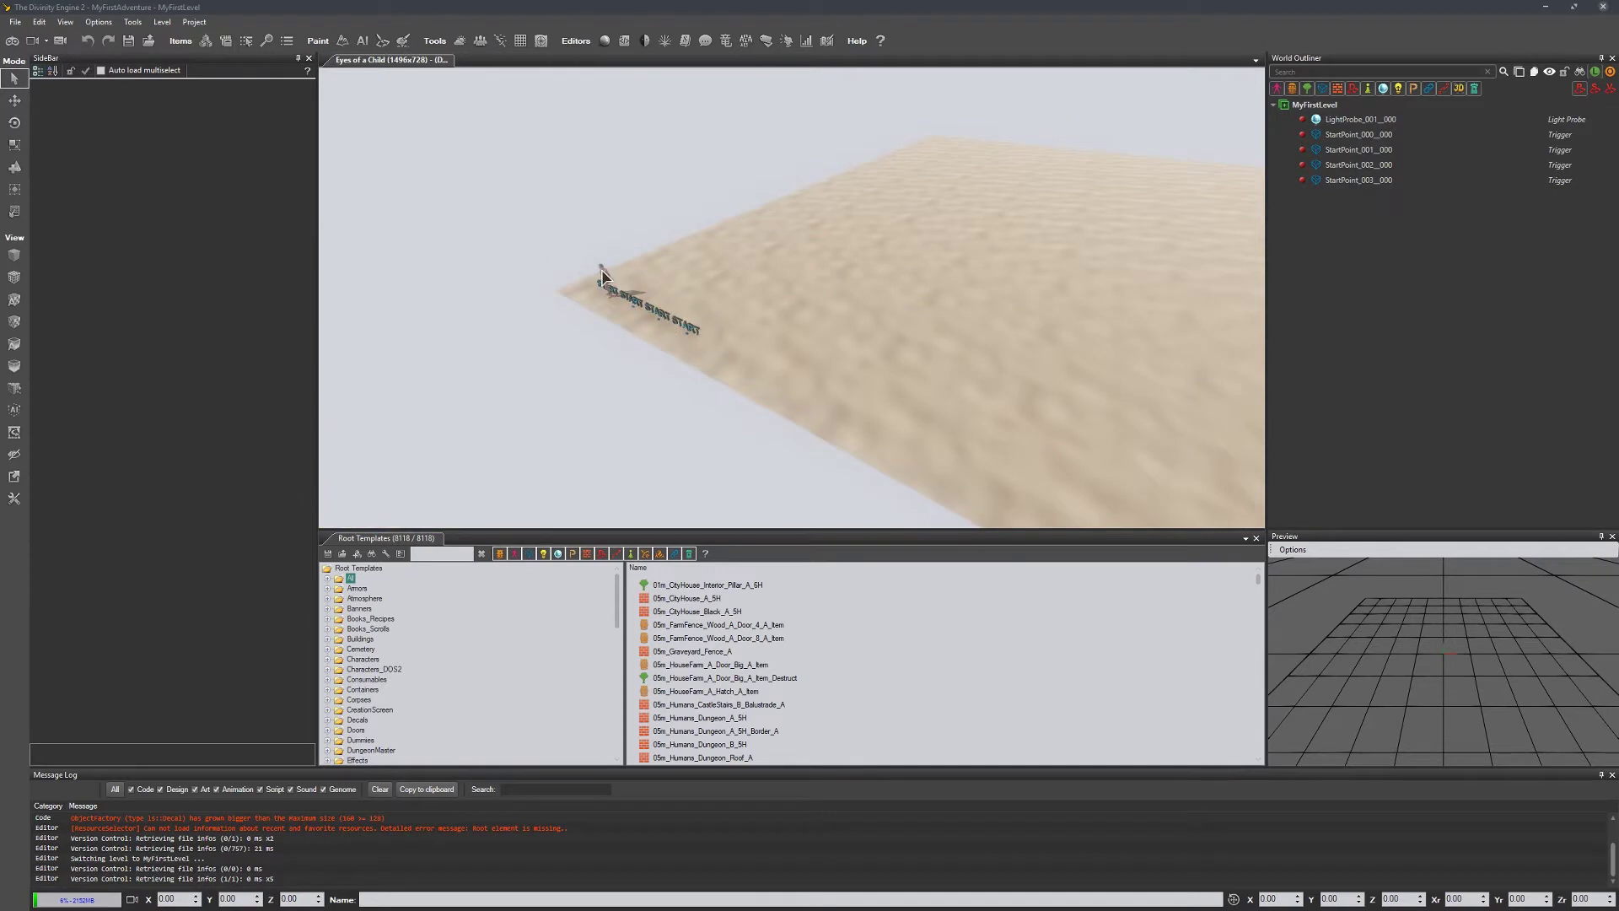
Step: Inspect the properties of the dummy character at the terrain's corner and of the terrain itself
left_click(602, 275)
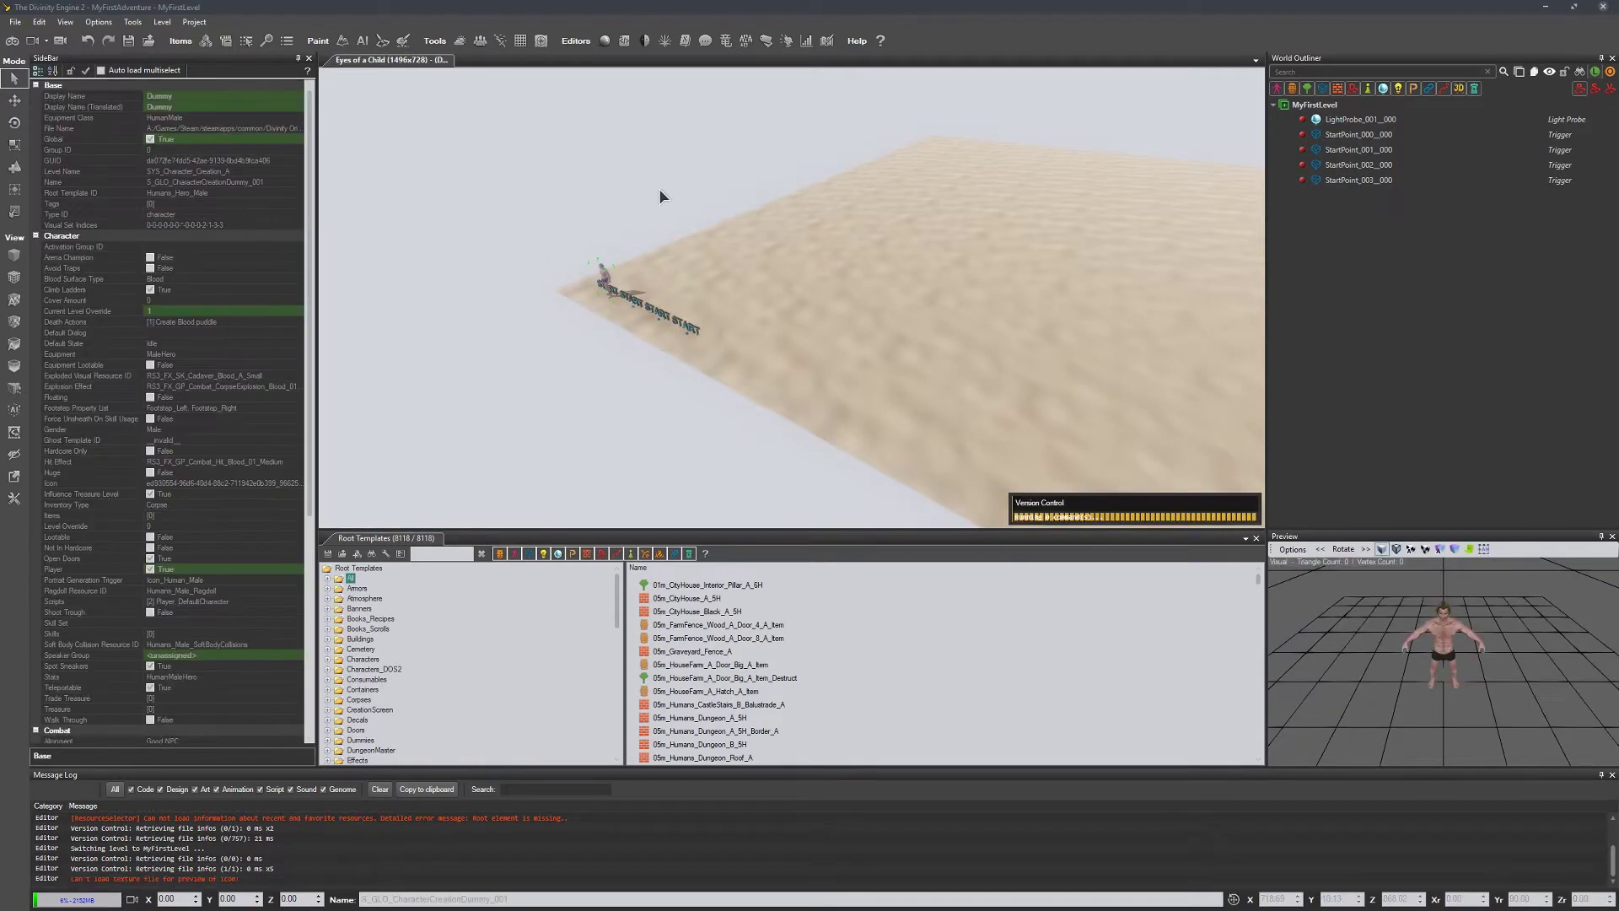
left_click_drag(561, 152, 1009, 427)
left_click(717, 331)
right_click_drag(717, 331, 720, 341)
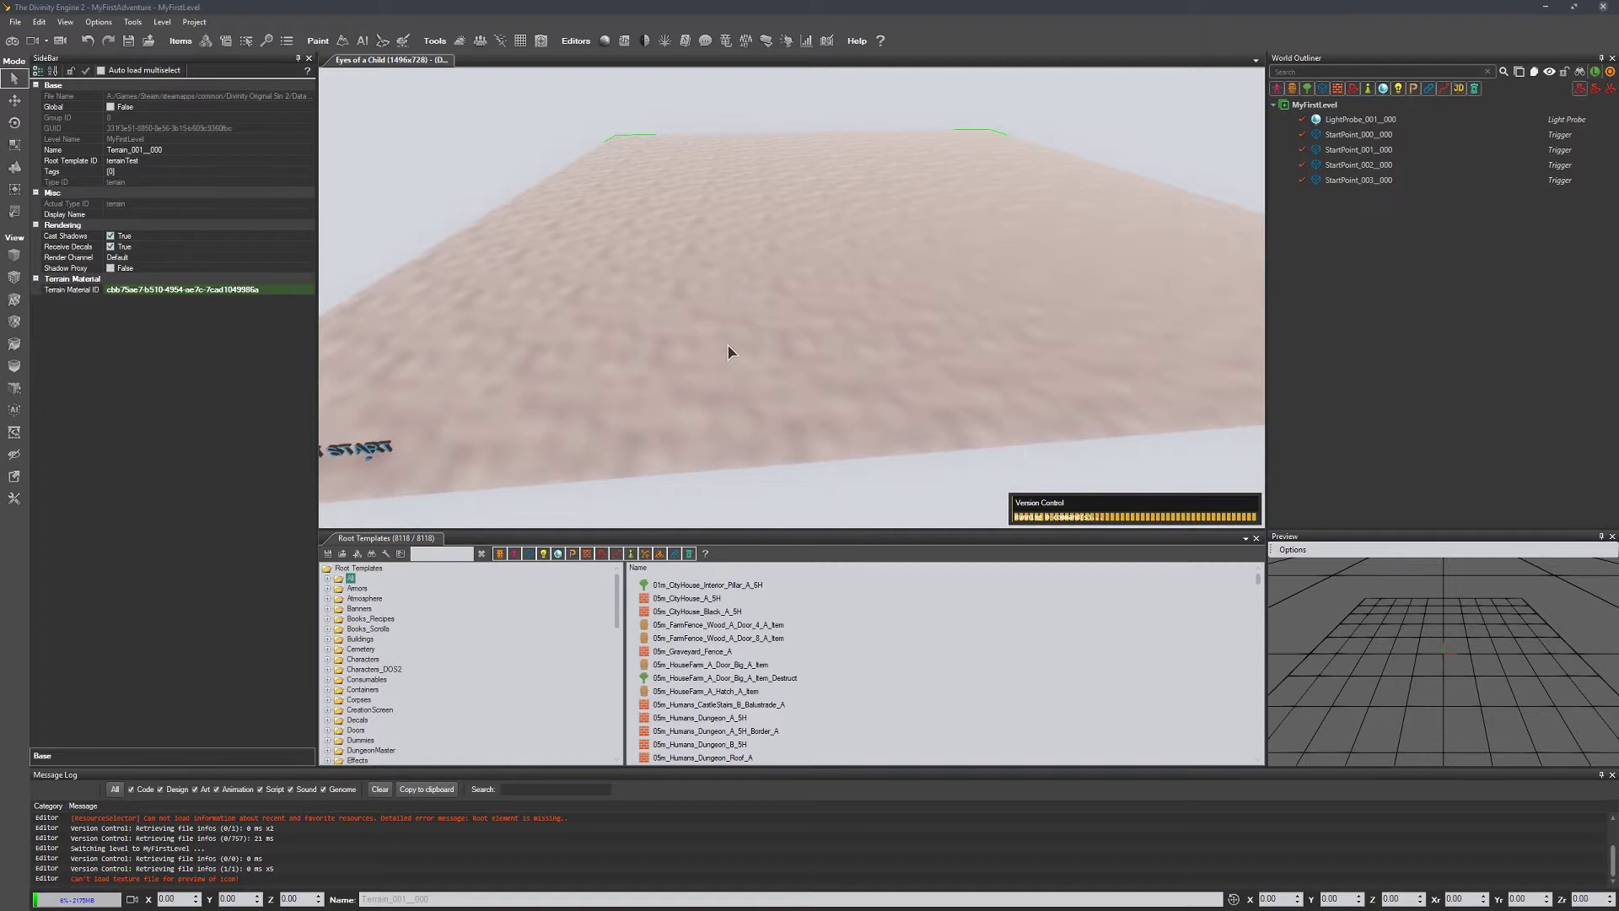
right_click_drag(628, 364, 627, 364)
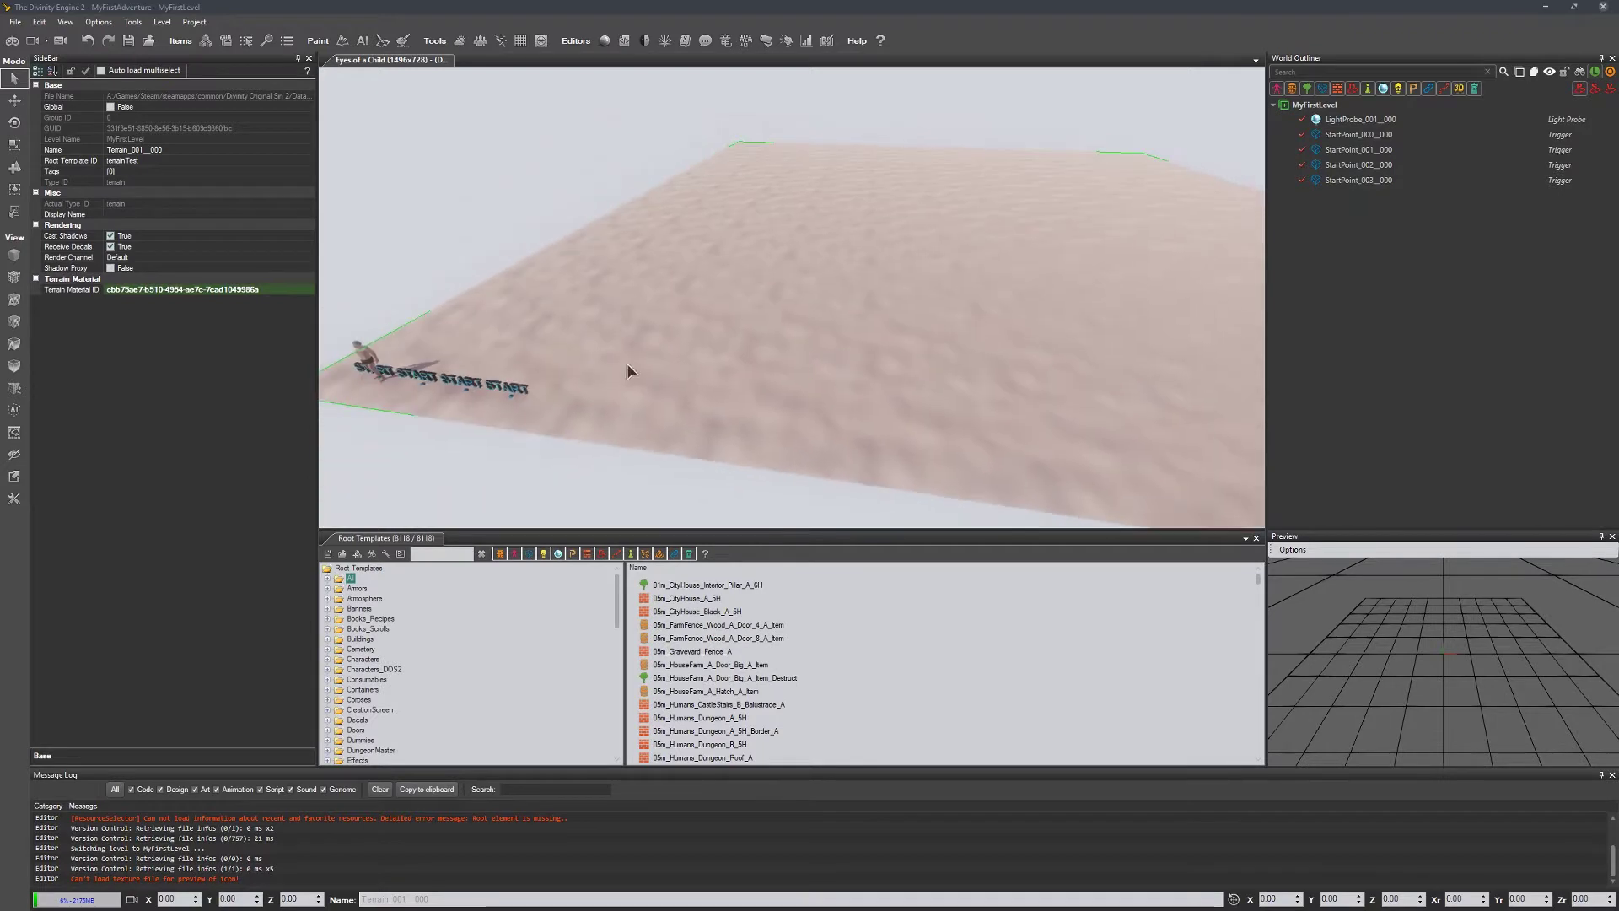
Step: Inspect the properties of the dummy character, the start point triggers and the light probe
left_click(356, 354)
scroll(353, 359, "down", 2)
right_click_drag(436, 387, 436, 387)
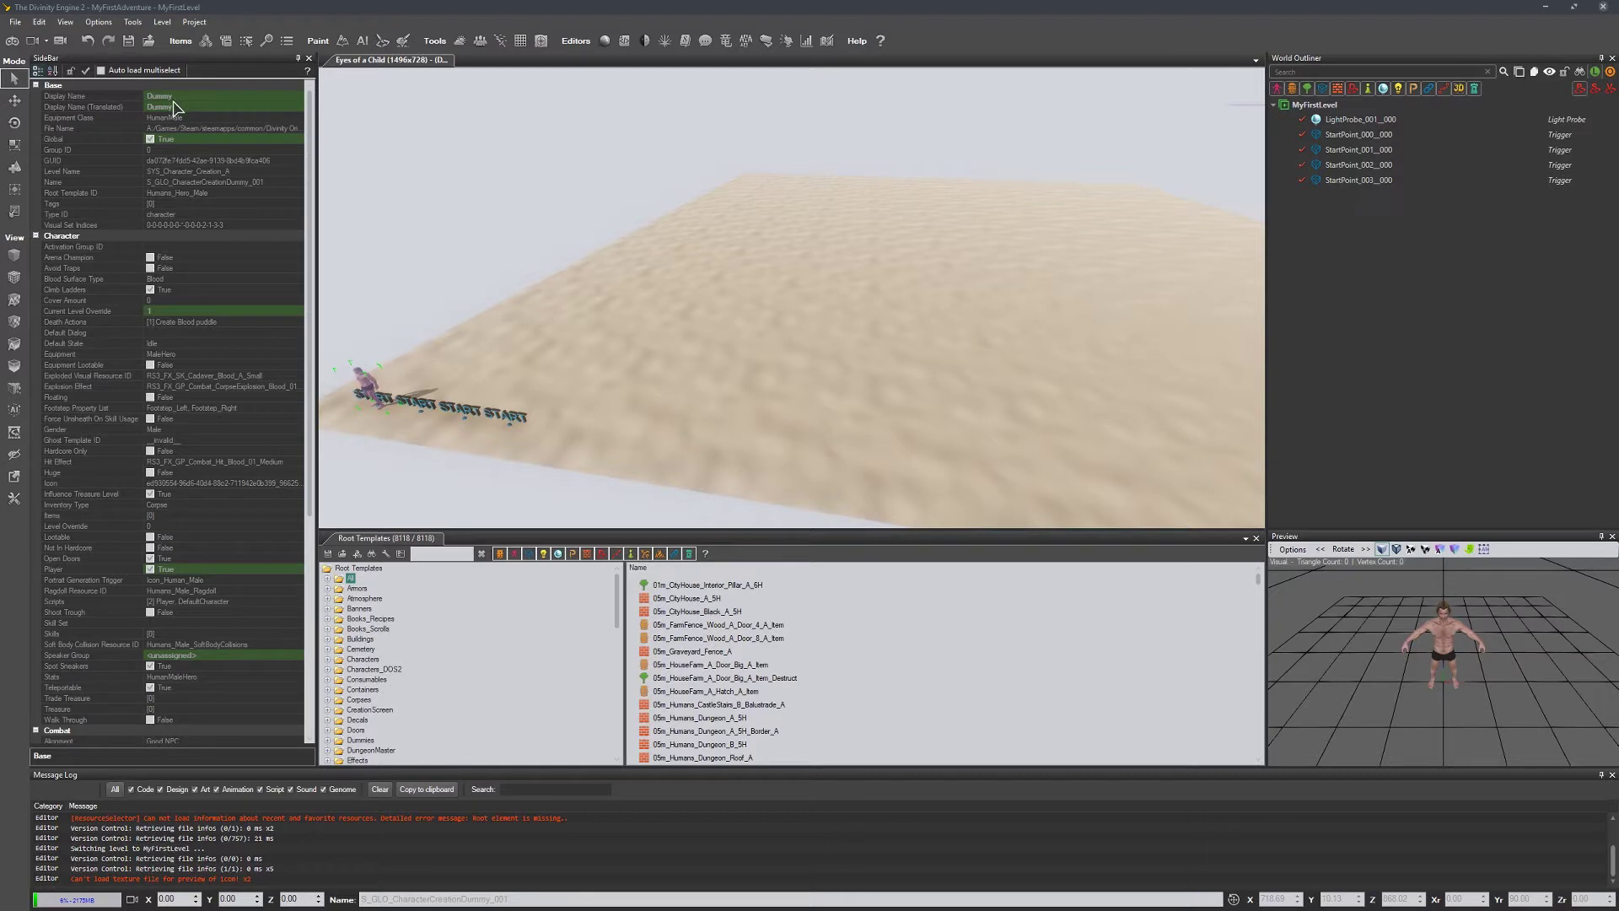
left_click(385, 406)
left_click(506, 425)
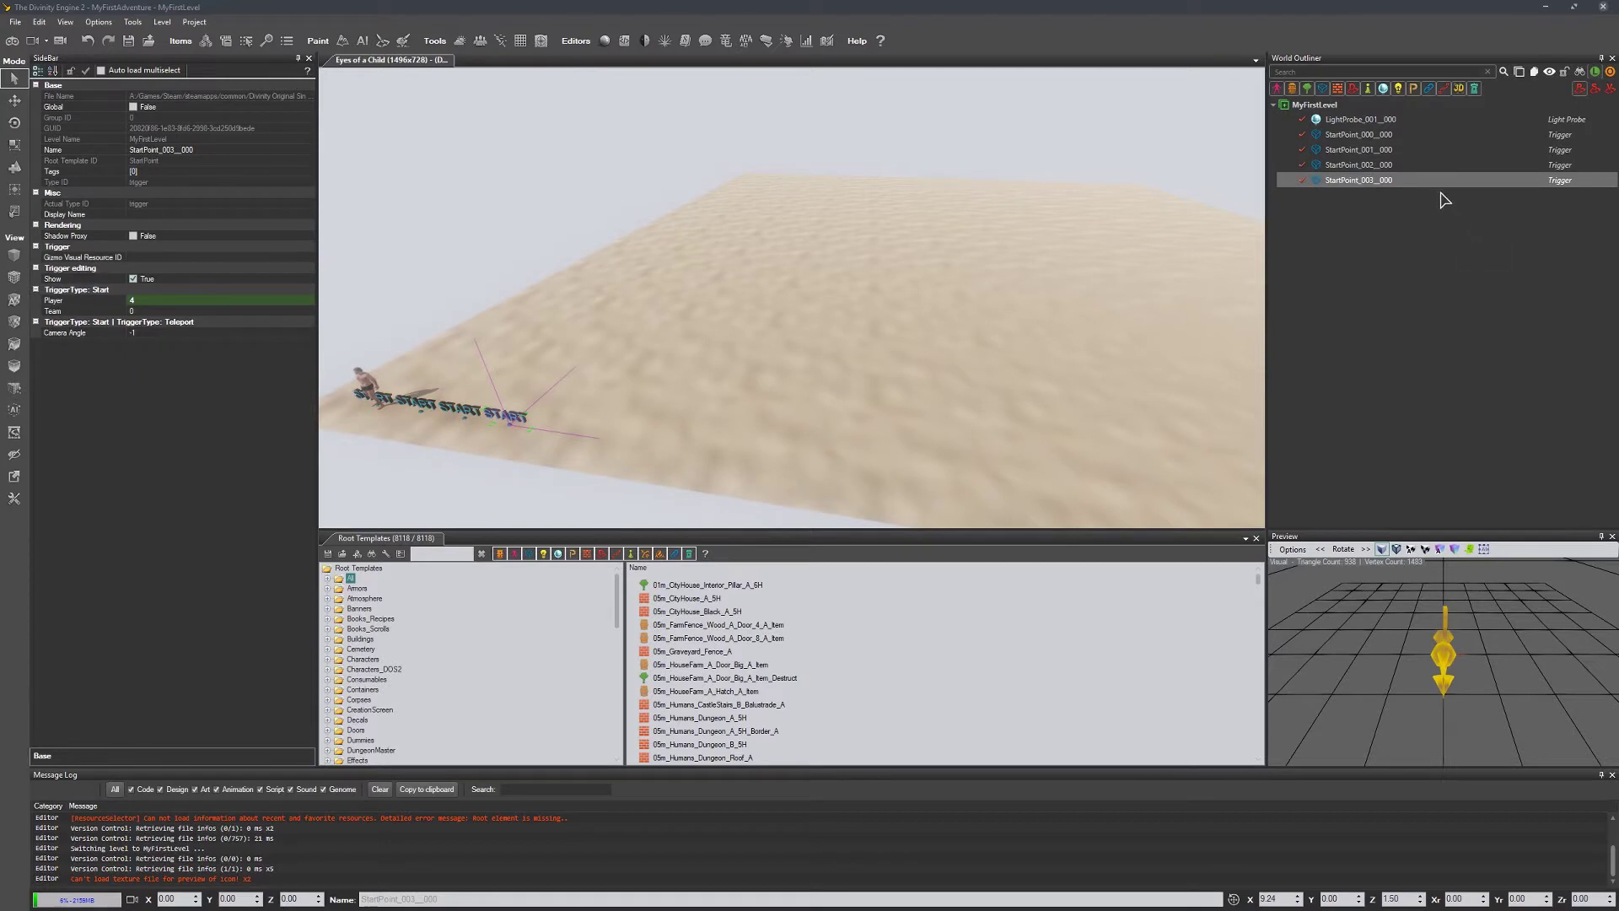
left_click(1400, 137)
left_click(1383, 119)
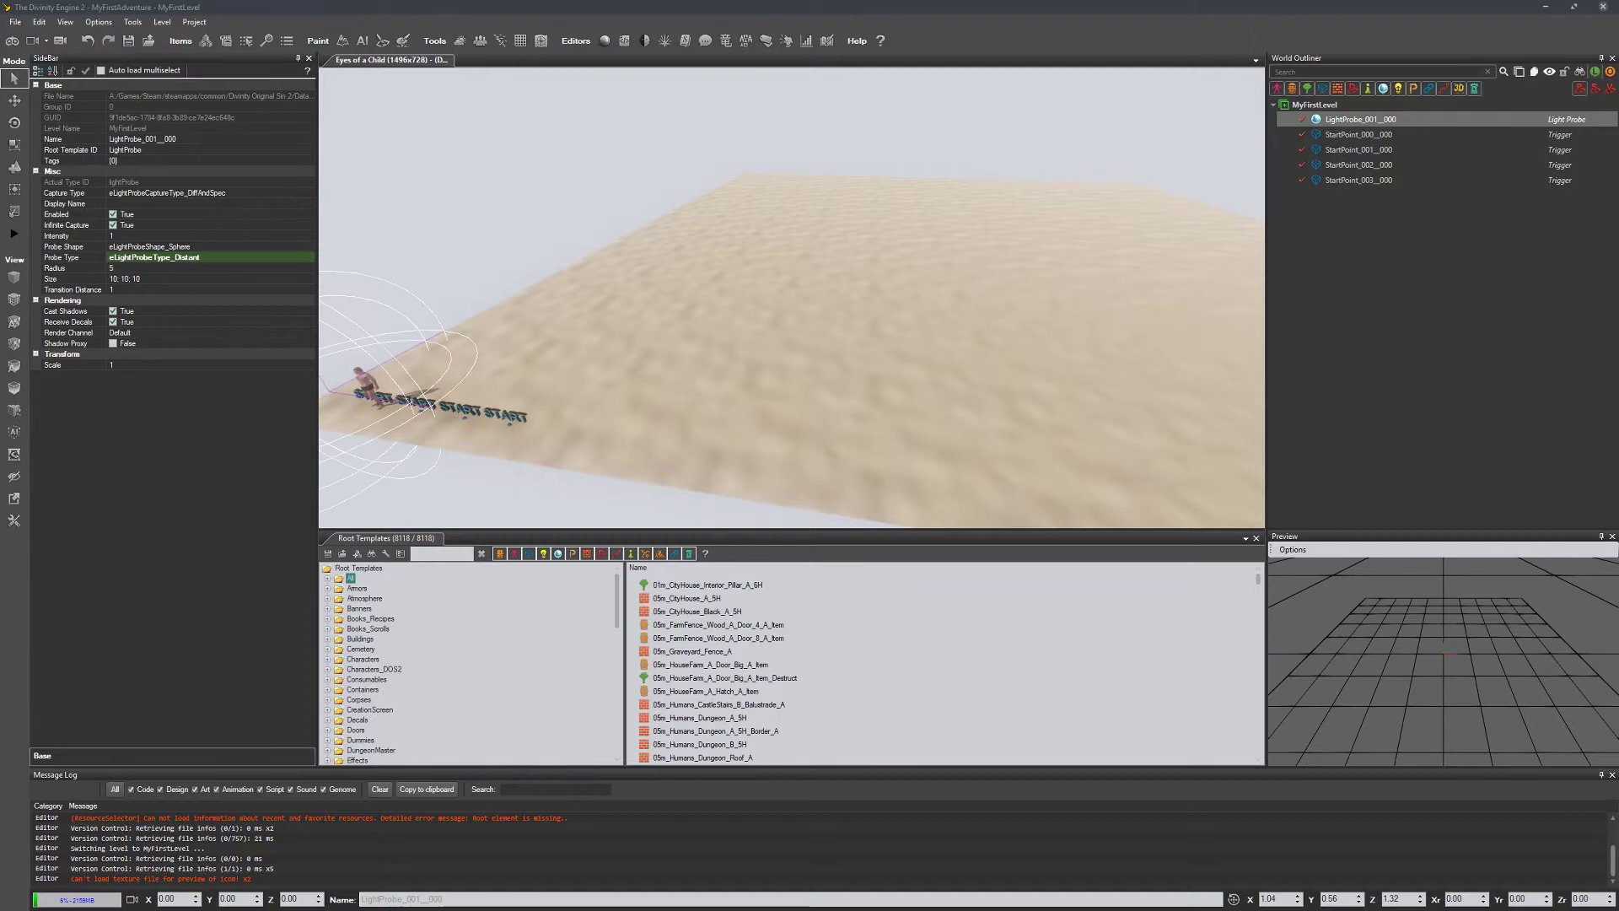
Step: Go through the four start point triggers and the light probe in the World Outliner, checking each one's properties
right_click_drag(791, 297, 831, 261)
right_click_drag(756, 331, 751, 320)
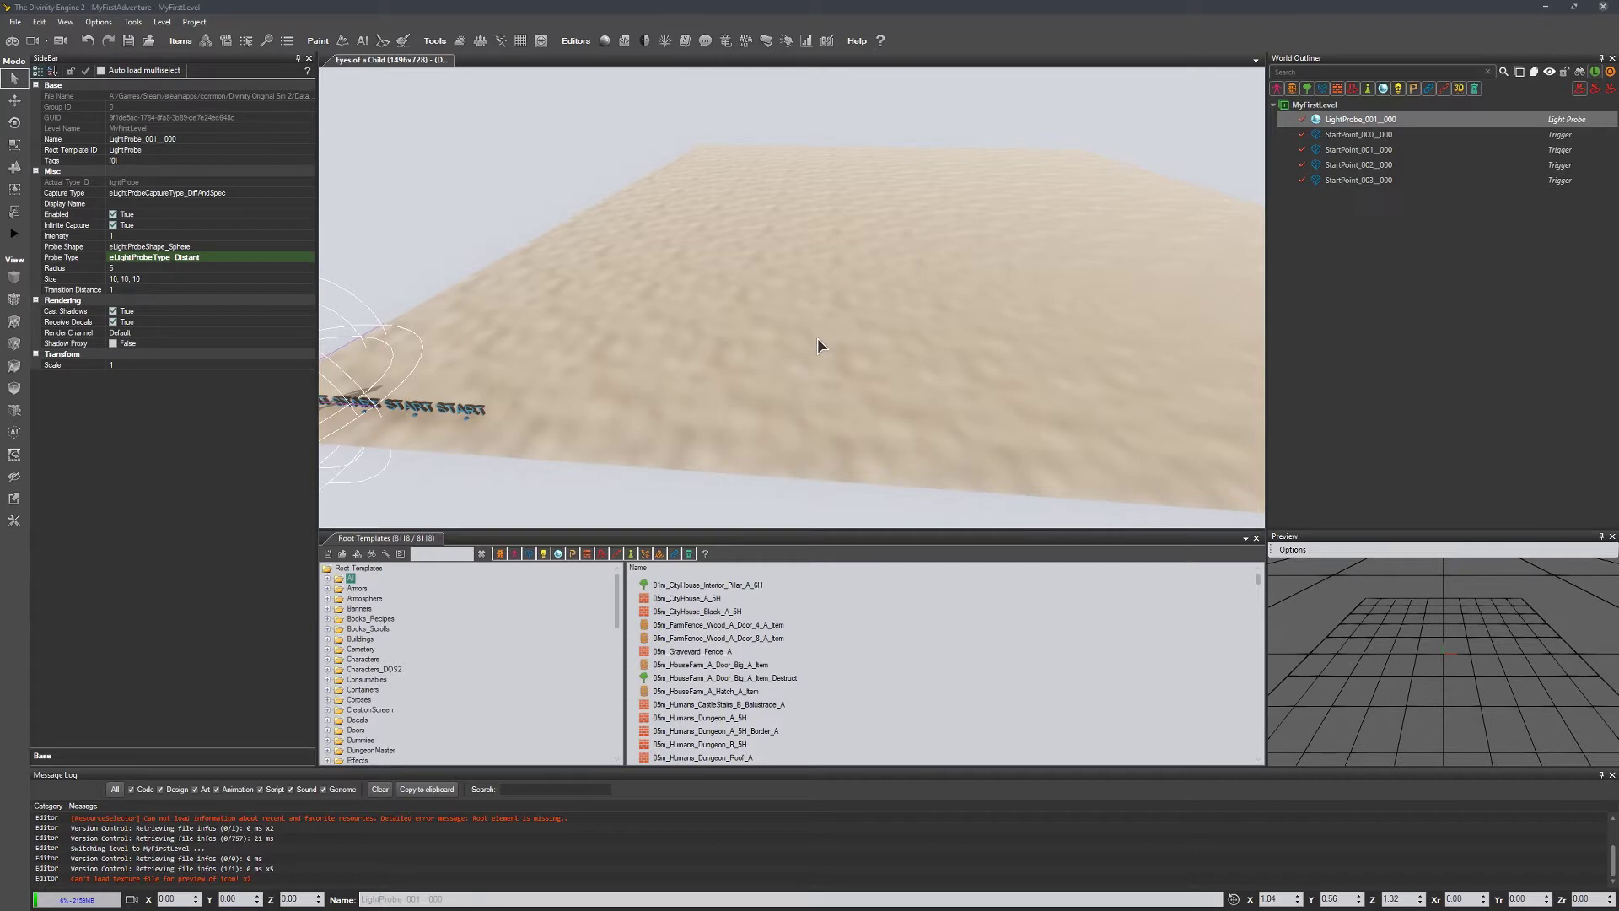
right_click_drag(818, 337, 817, 346)
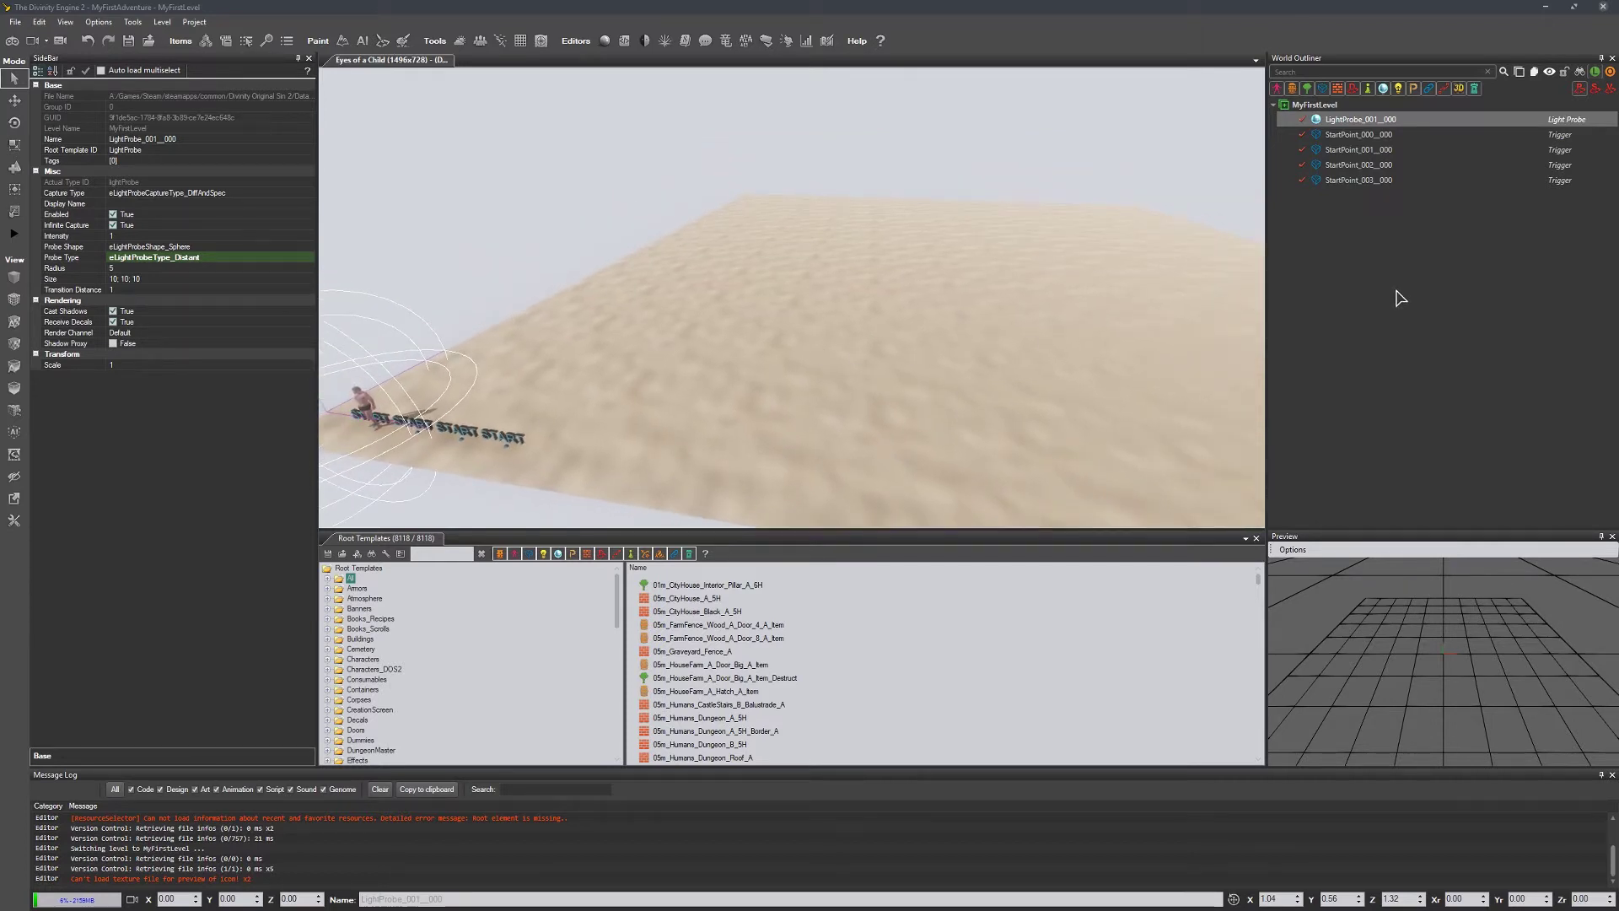
left_click(1360, 134)
left_click(1357, 149)
left_click(1357, 164)
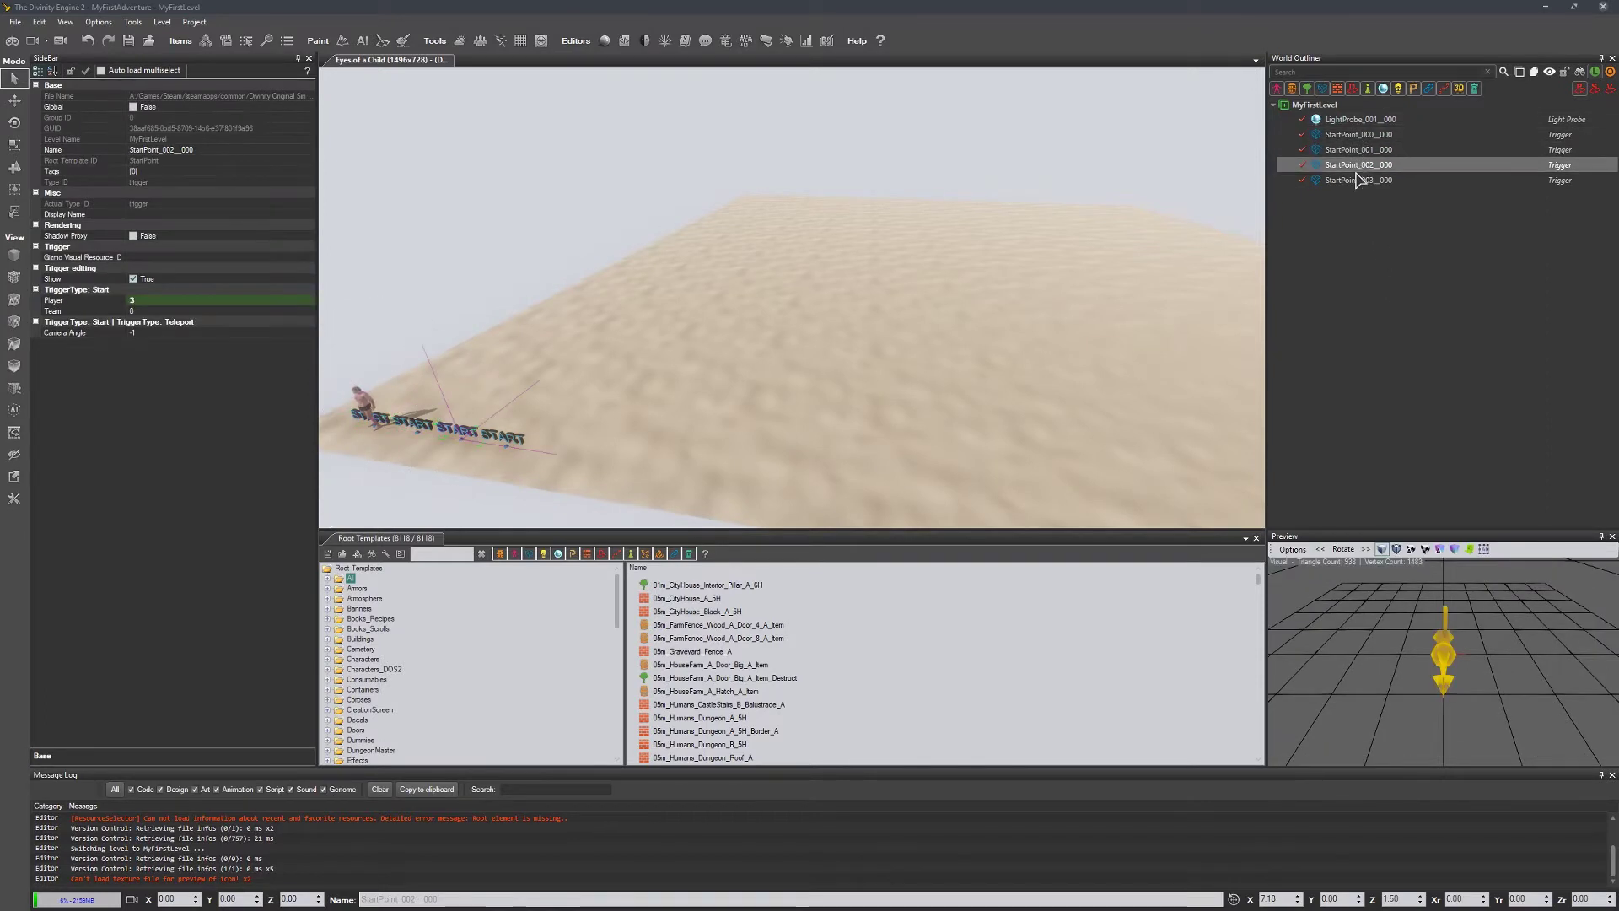
left_click(1355, 180)
left_click(1355, 164)
left_click(1353, 150)
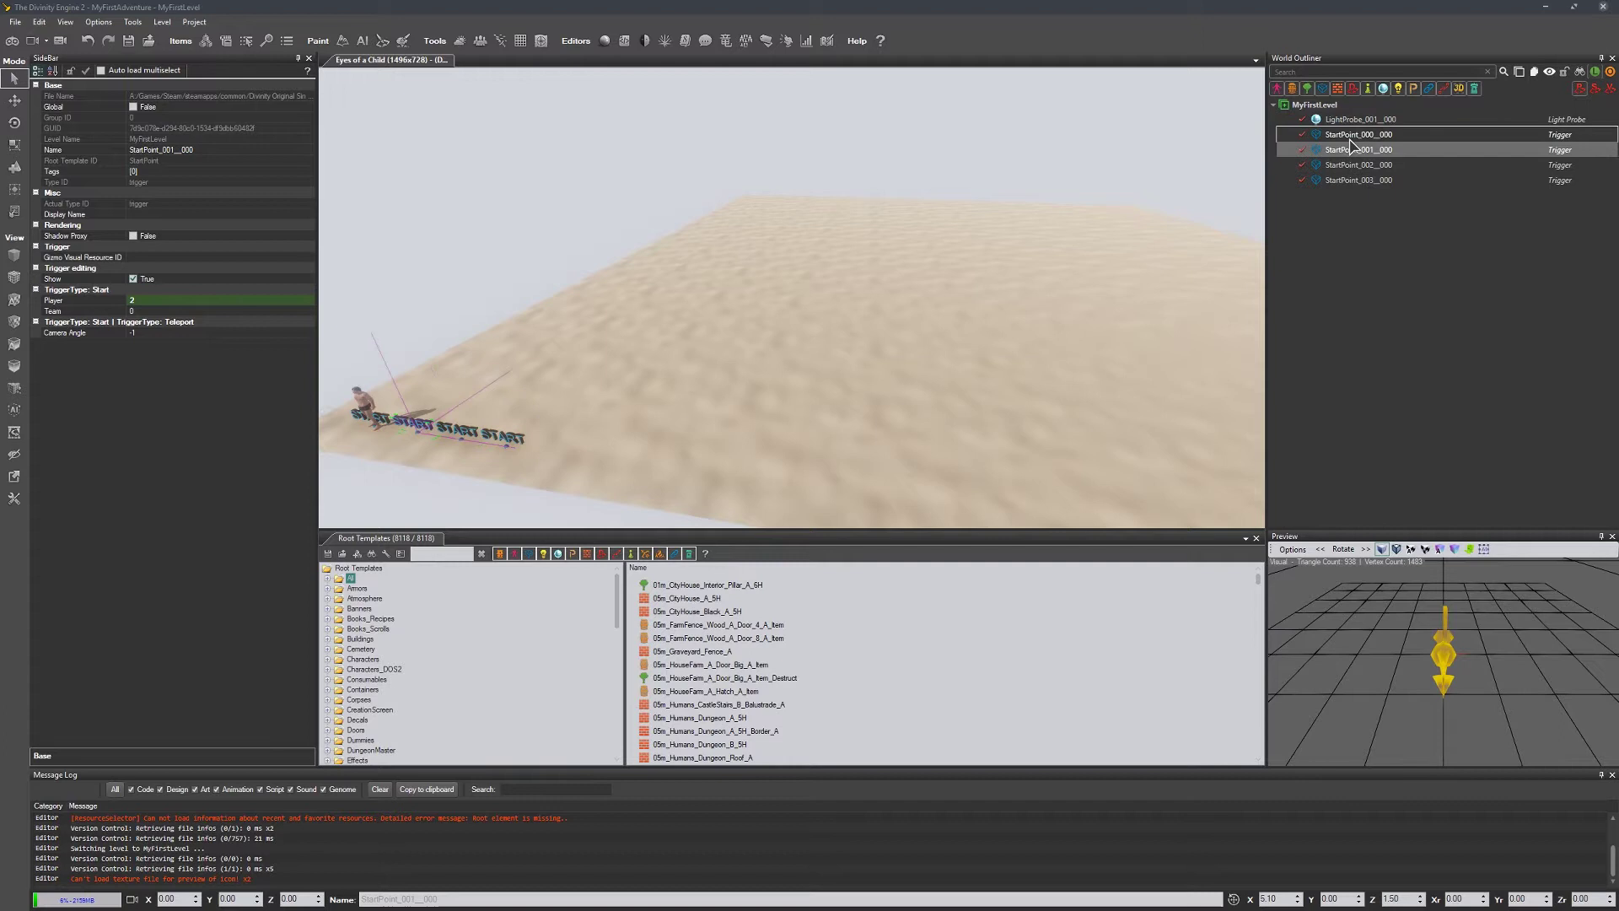
left_click(1352, 134)
left_click(1351, 120)
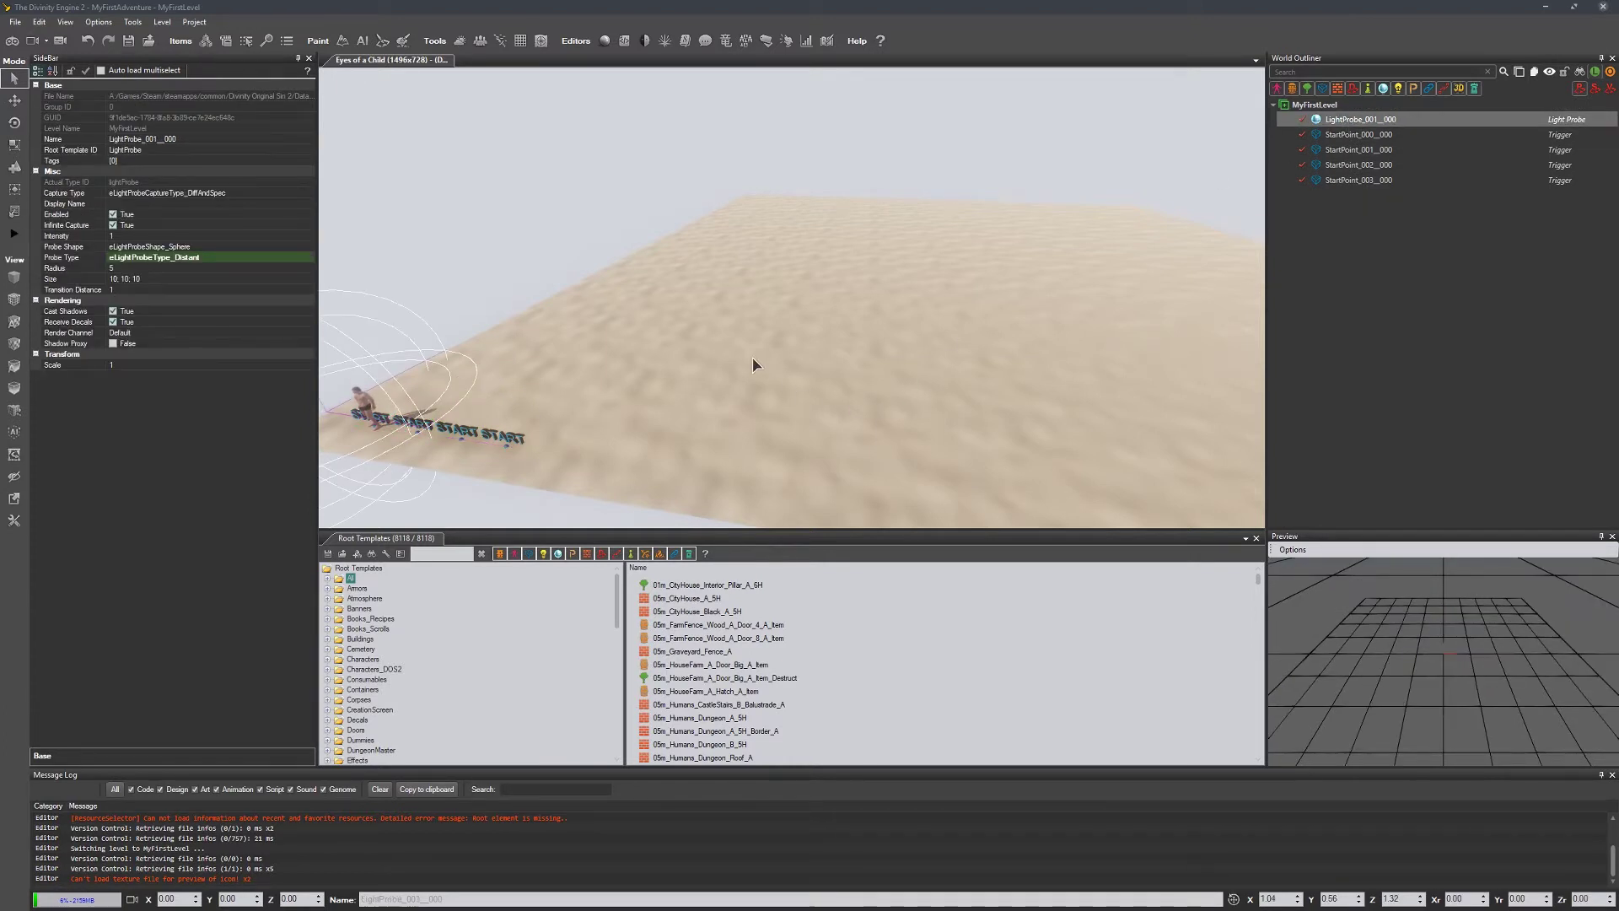
Step: Select the terrain, and check the MyFirstLevel entry's contents and available layer commands in the World Outliner
left_click(810, 358)
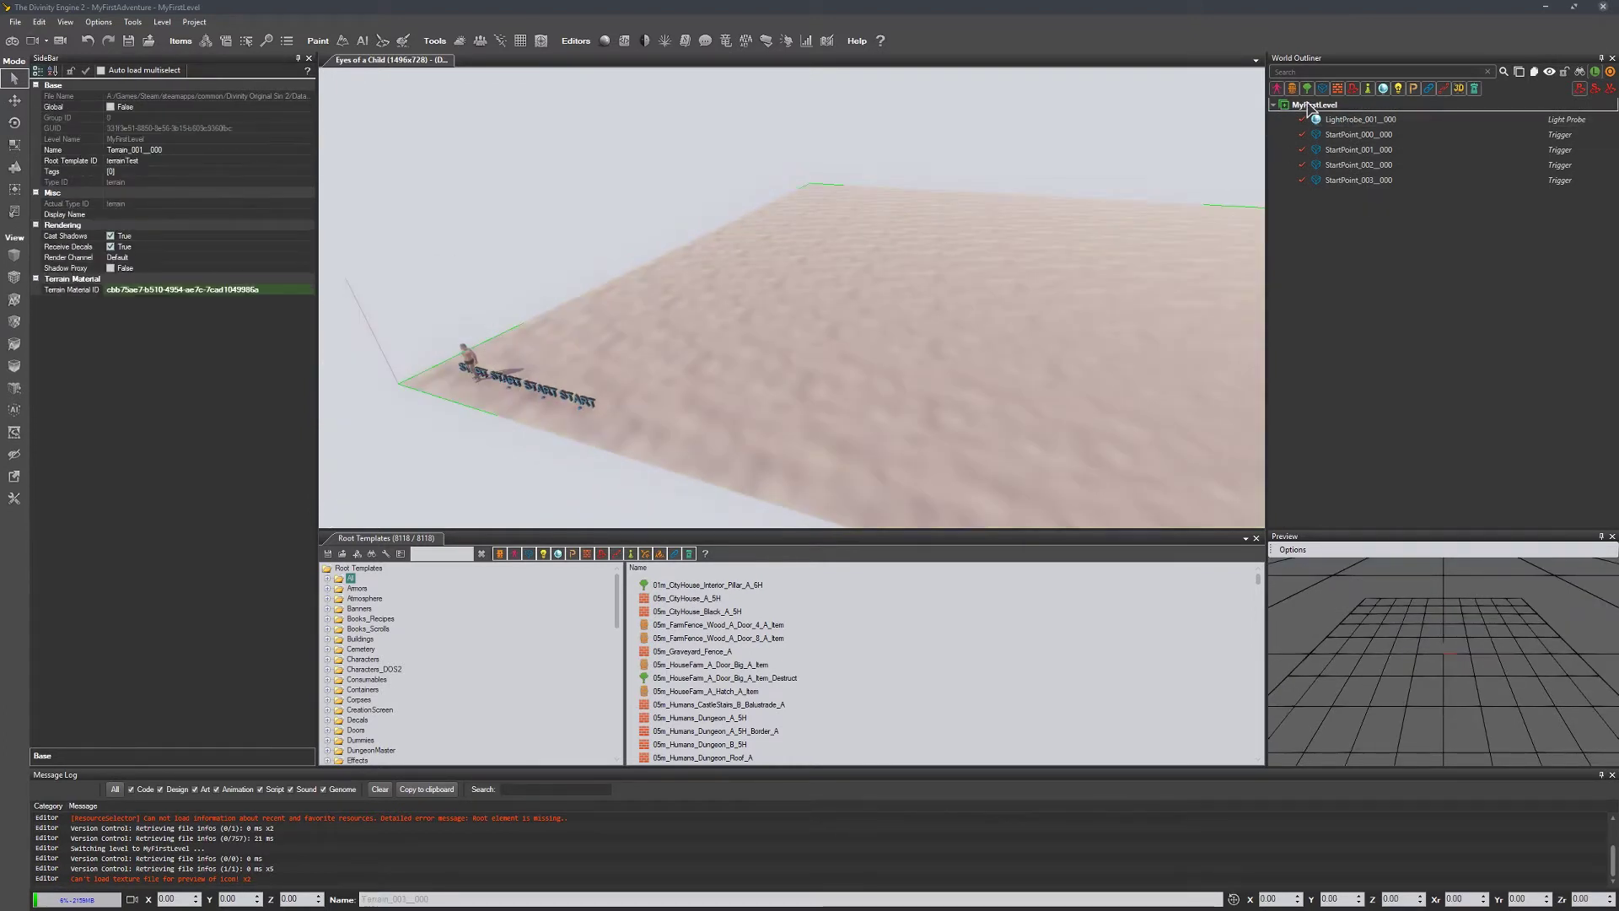
left_click(1274, 105)
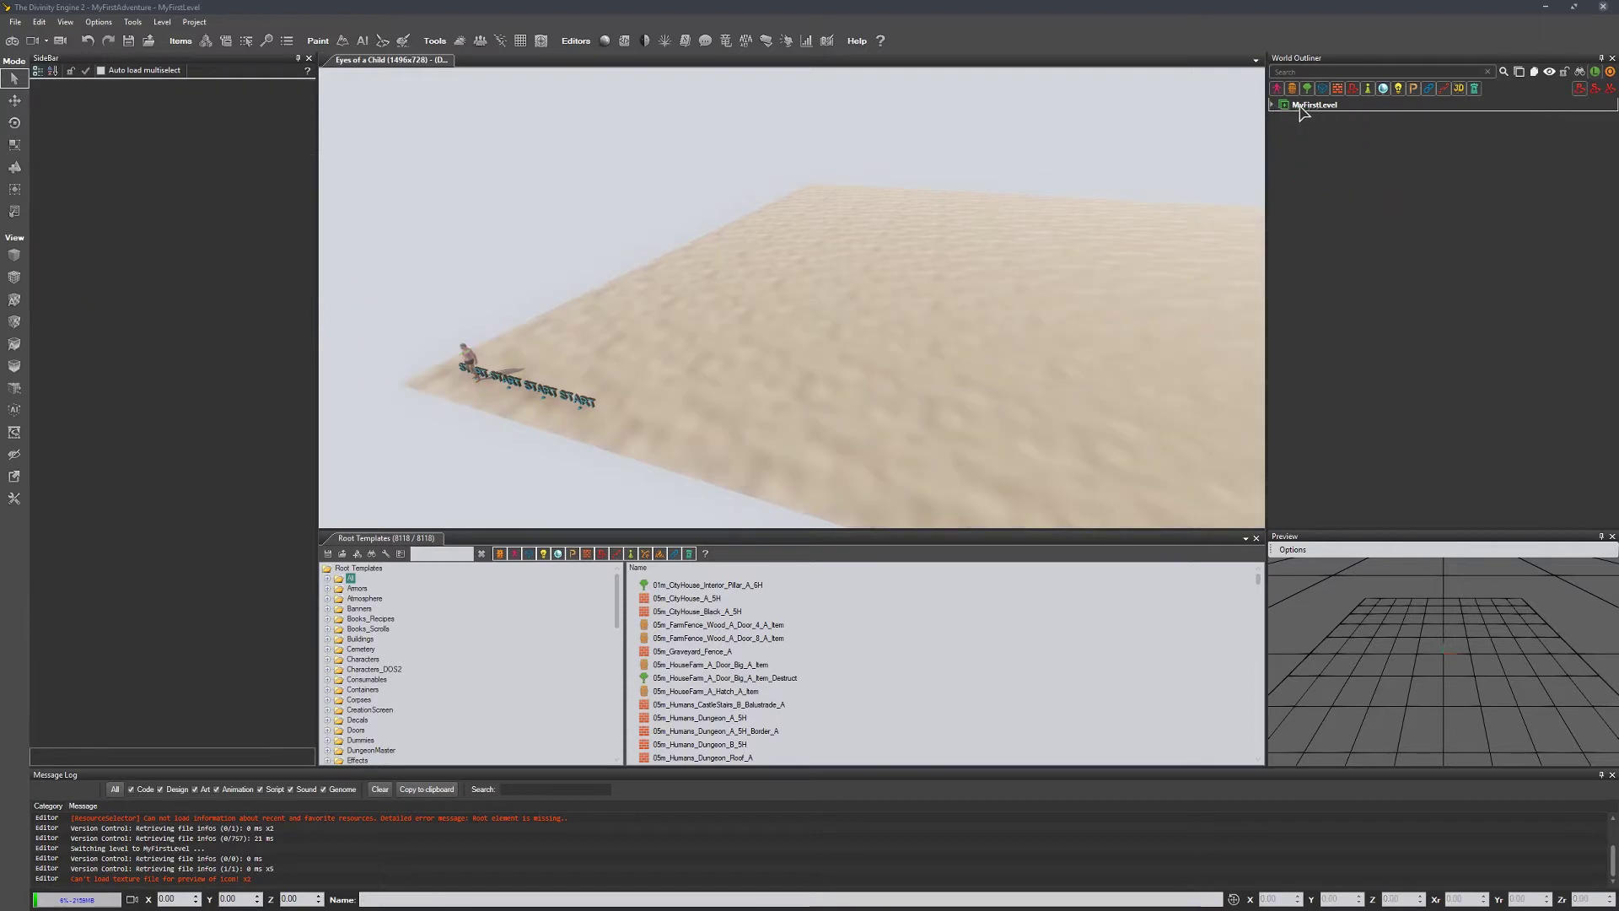
left_click(1274, 104)
right_click(1314, 108)
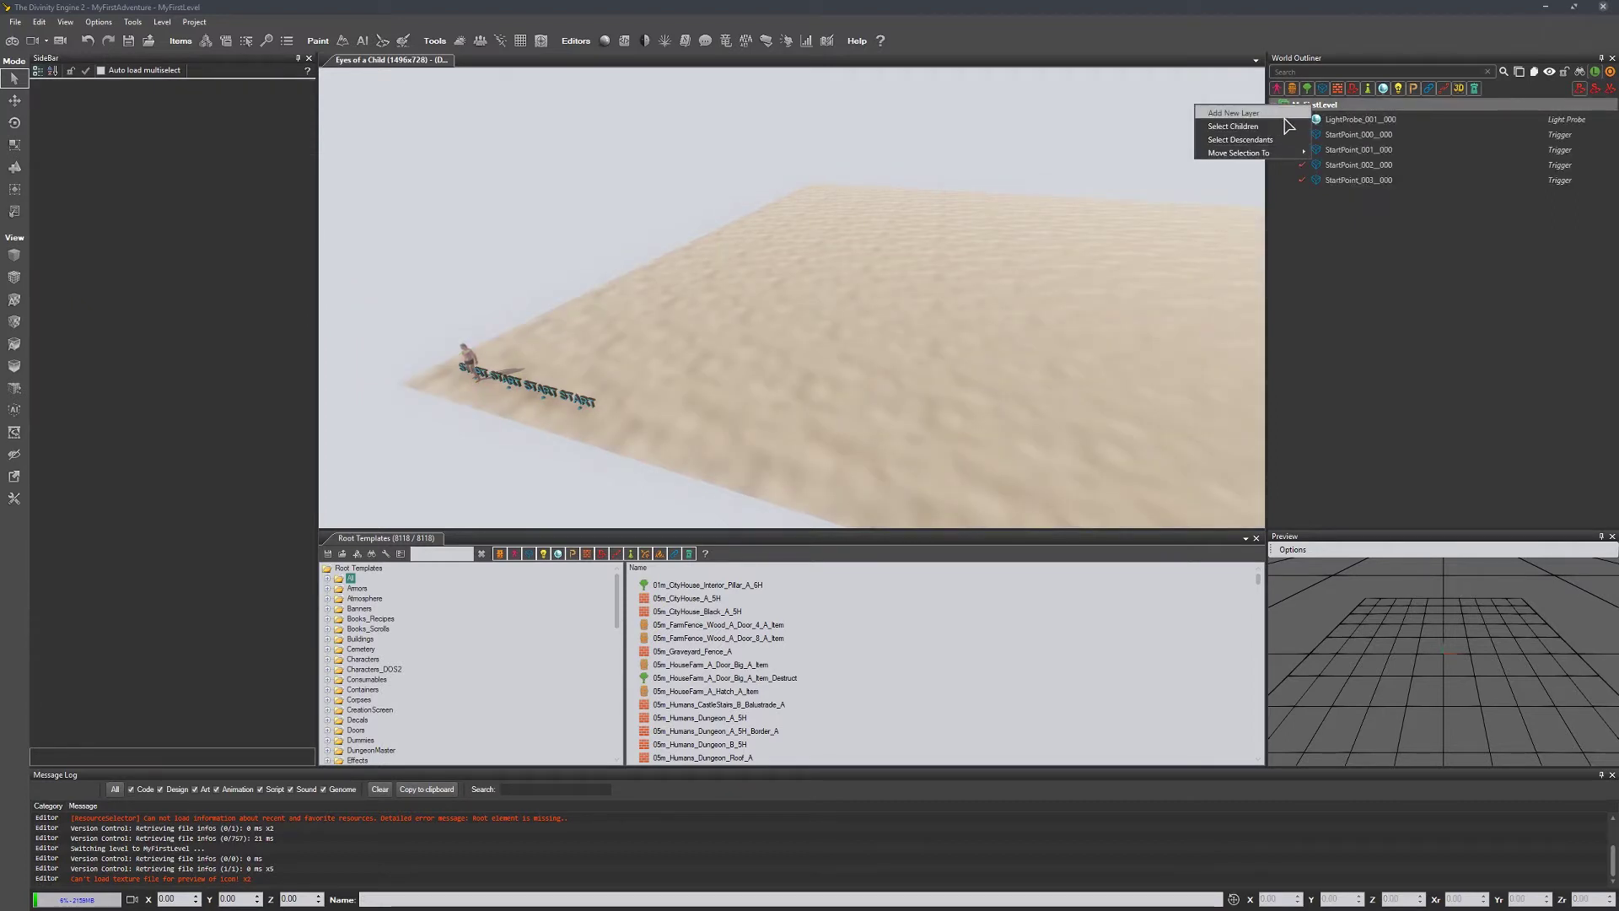
left_click(1379, 244)
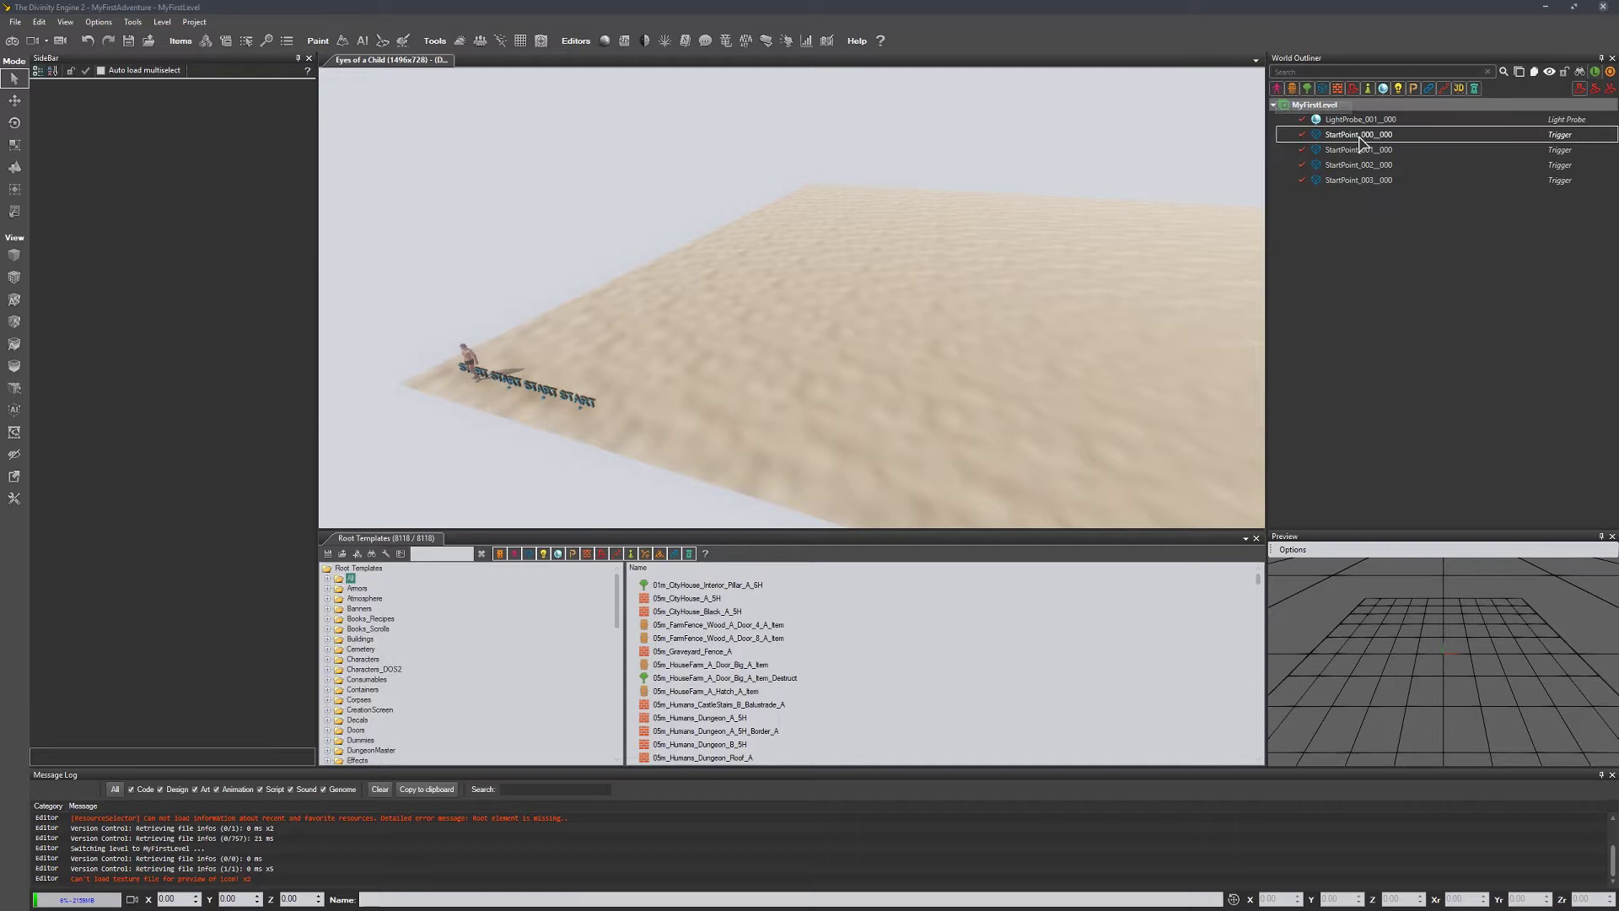
Step: Filter the triggers out of the World Outliner list and show them again
left_click(1326, 88)
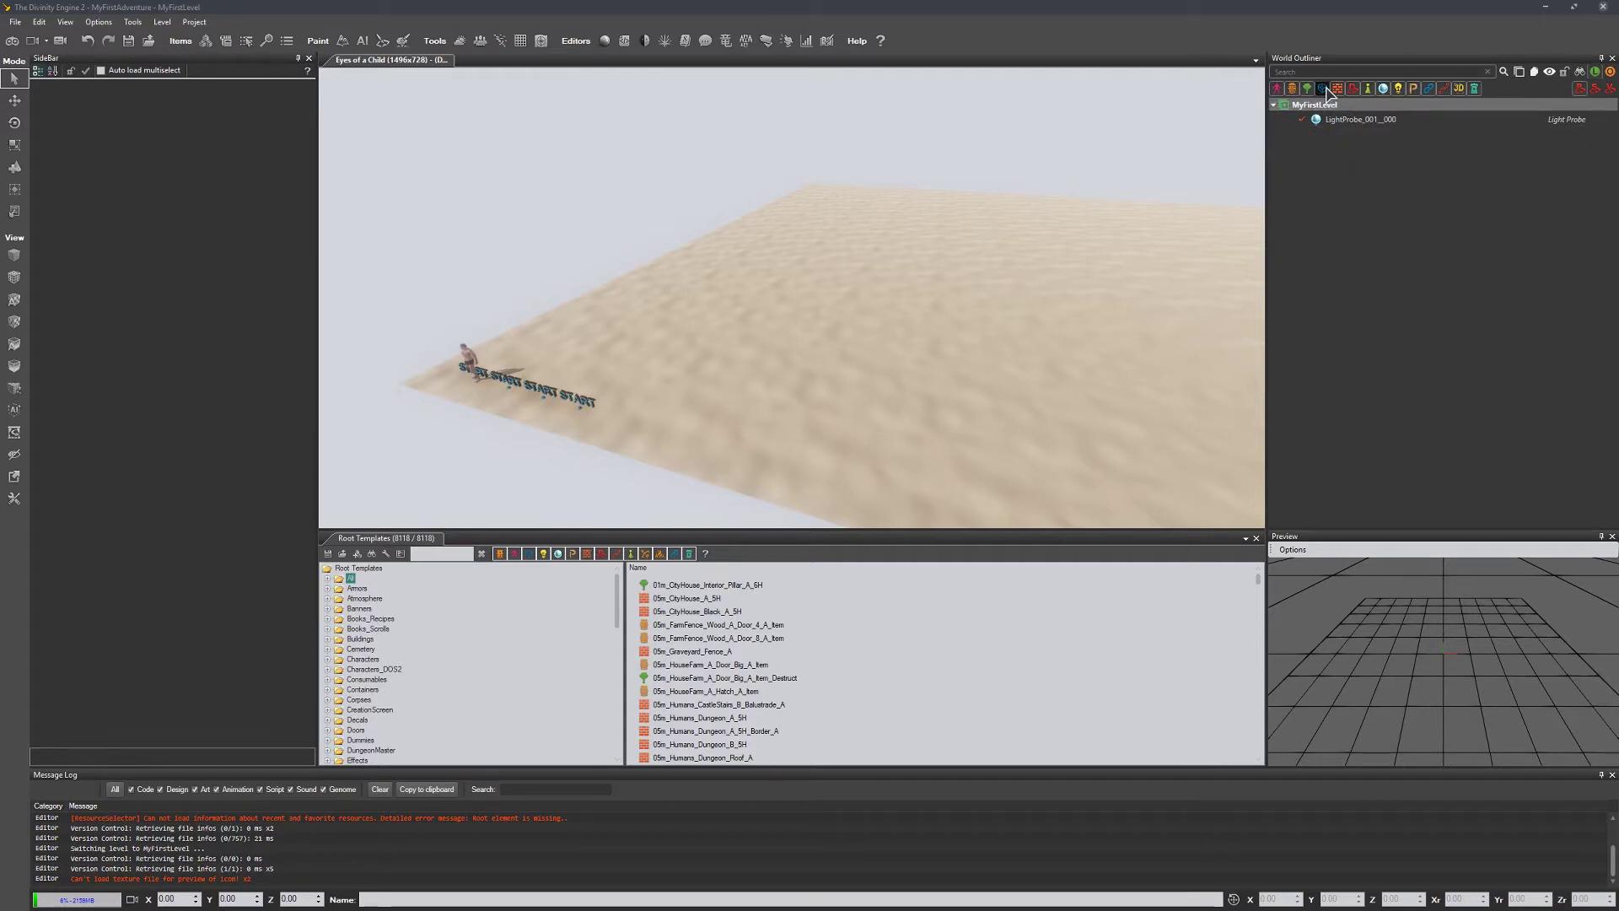
left_click(1325, 89)
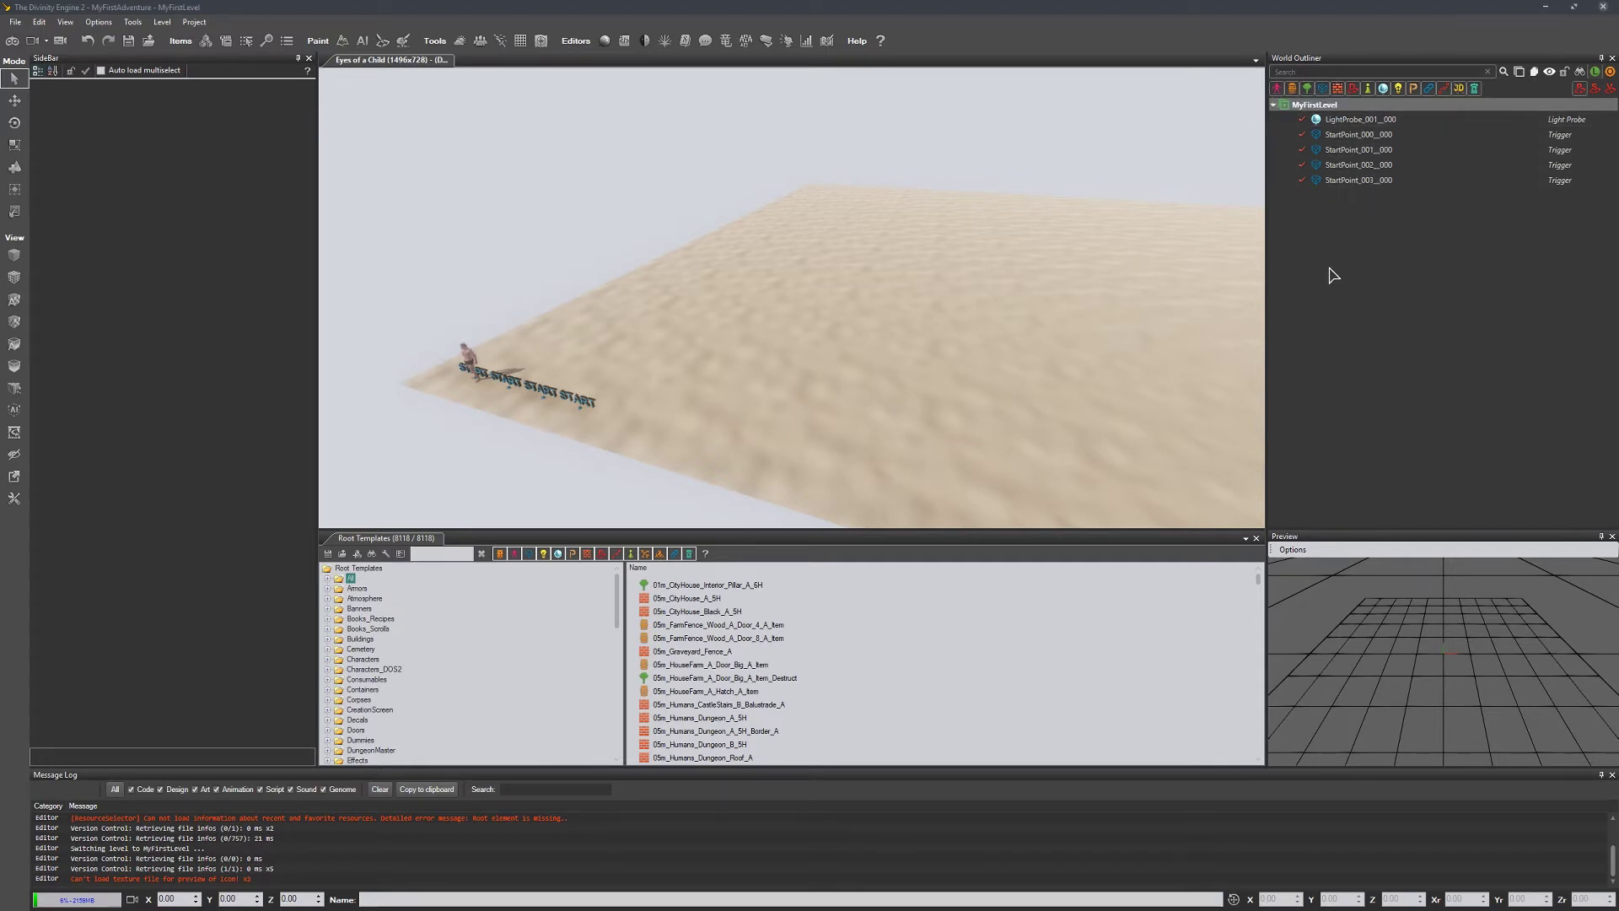
Step: Select the dummy character in the level and examine its model up close in the preview
middle_click_drag(1466, 651, 1447, 622)
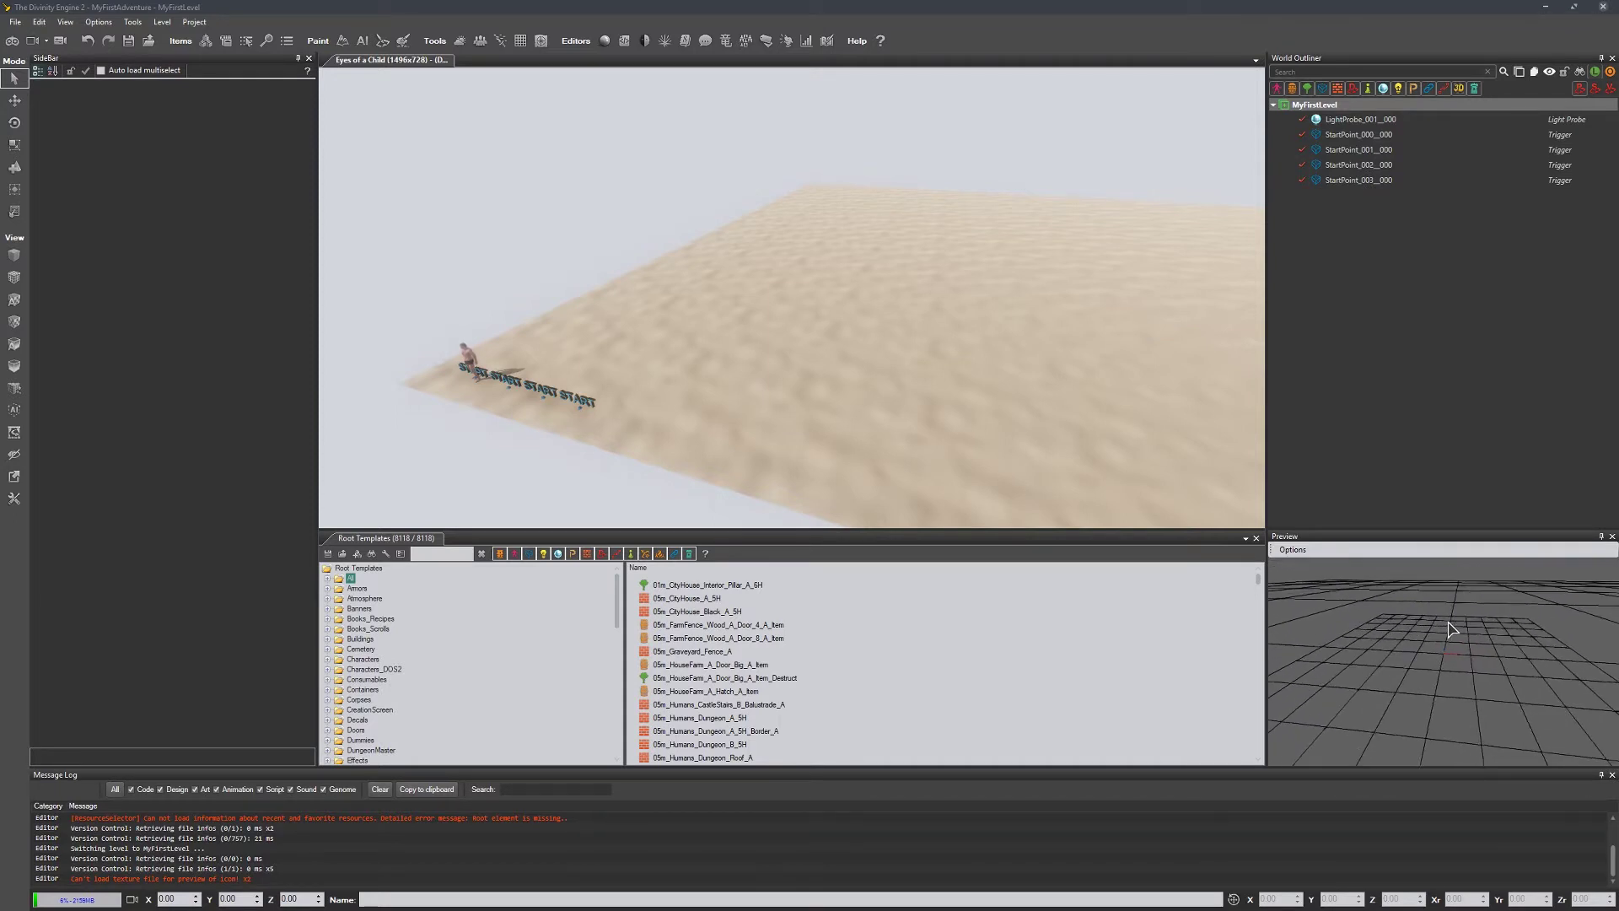
middle_click_drag(818, 447, 865, 494)
left_click(422, 390)
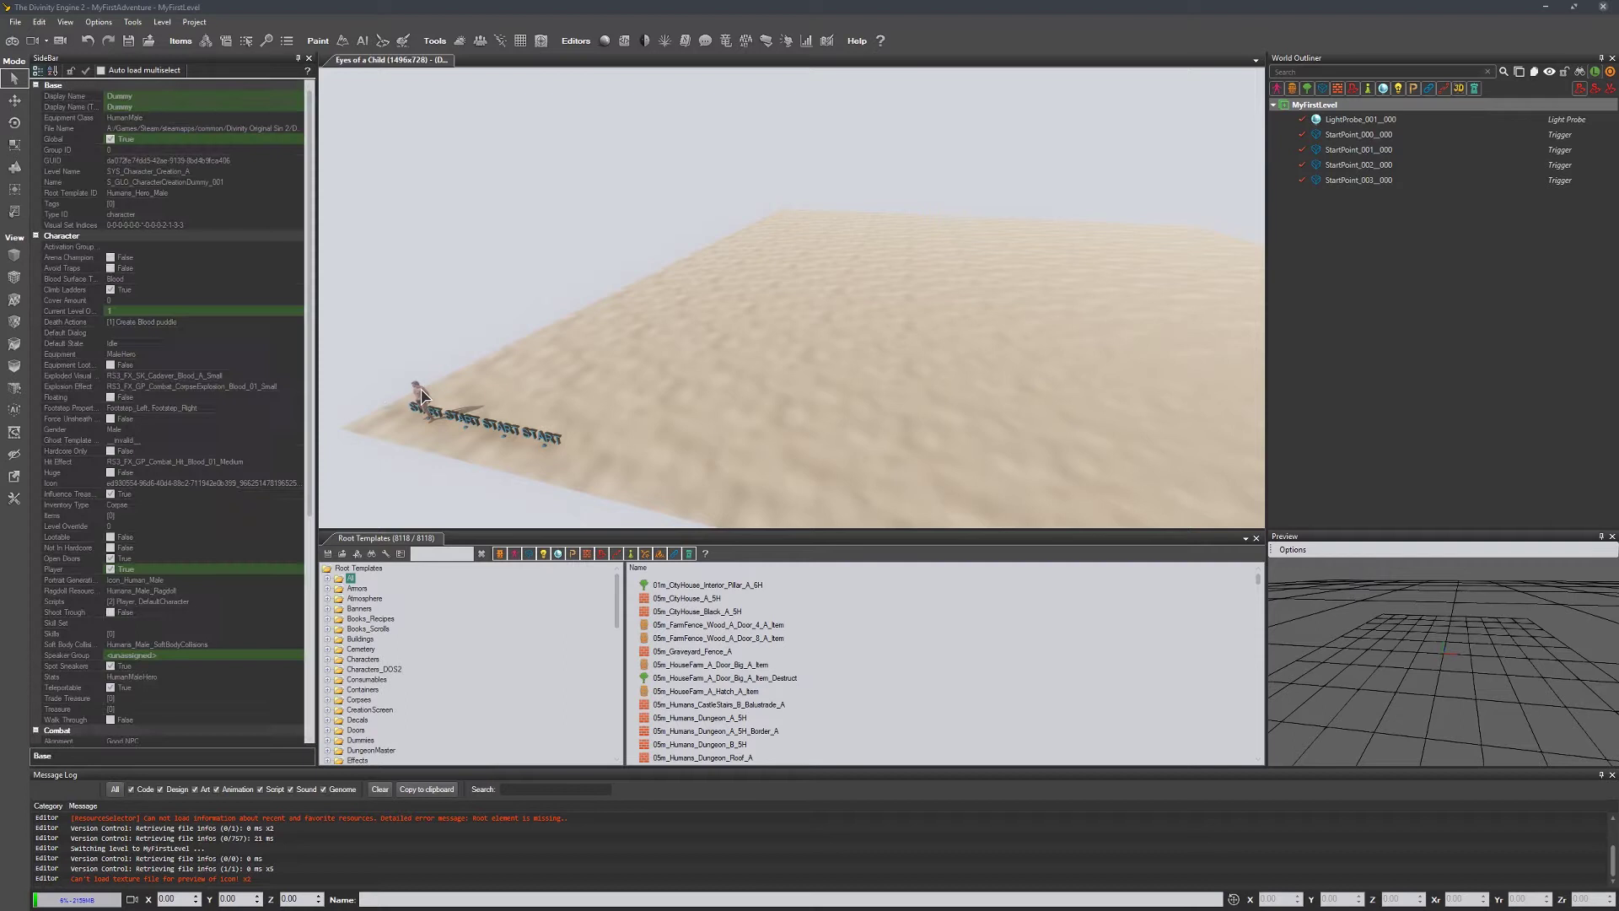
left_click_drag(1472, 663, 1425, 633)
scroll(1348, 648, "up", 3)
middle_click_drag(1348, 640, 1451, 682)
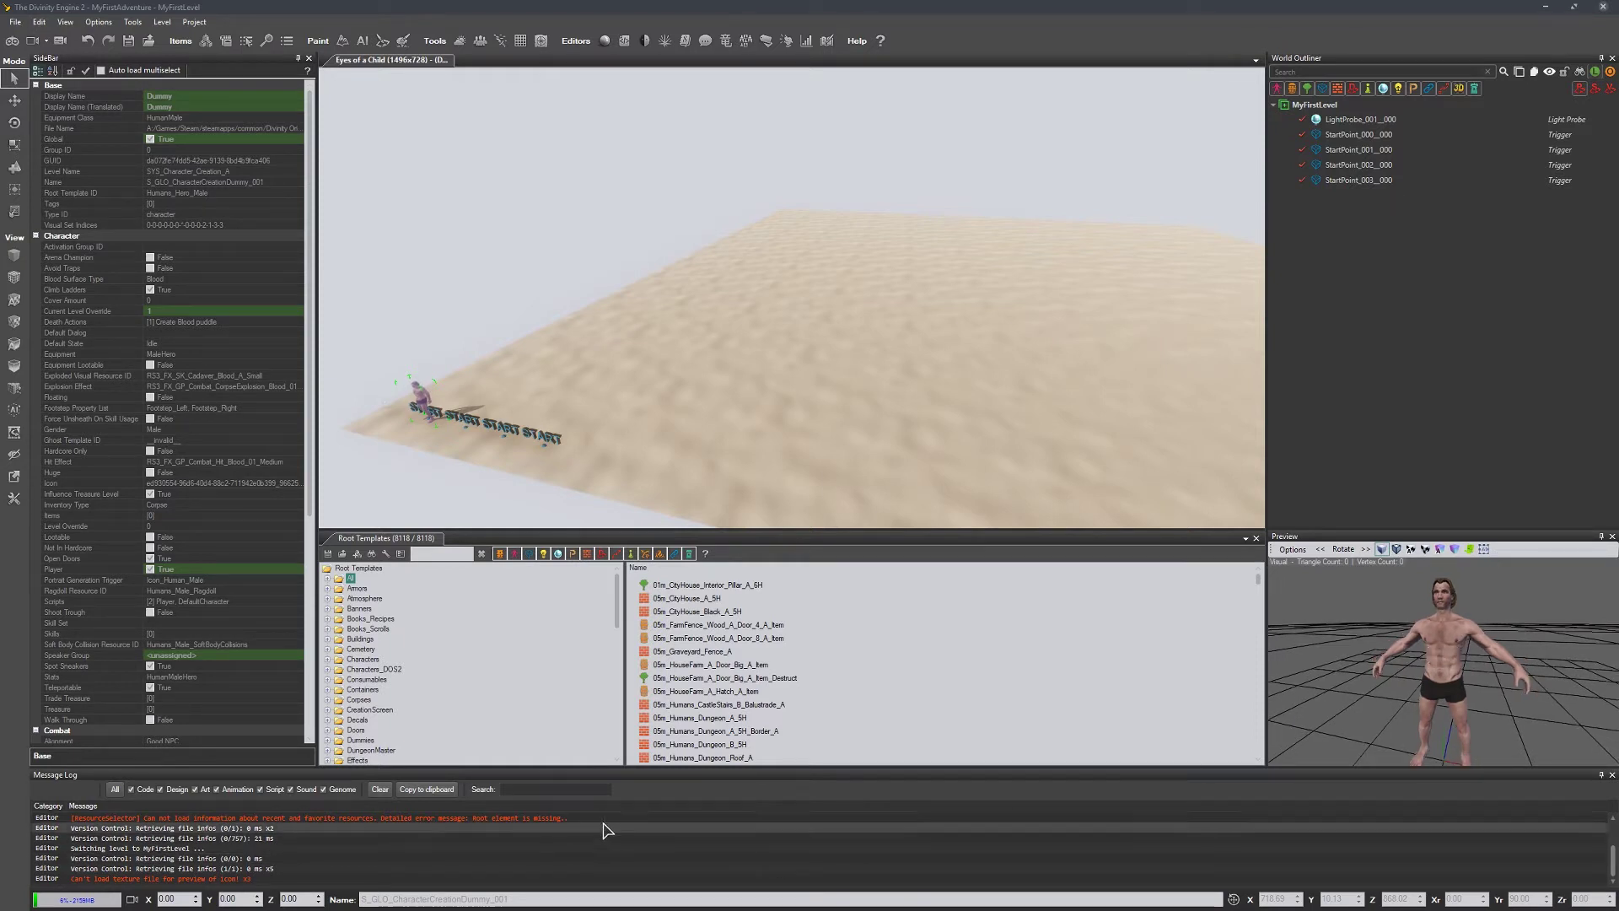
Step: Read back through the earlier entries in the message log and check the memory usage indicator
scroll(604, 826, "up", 2)
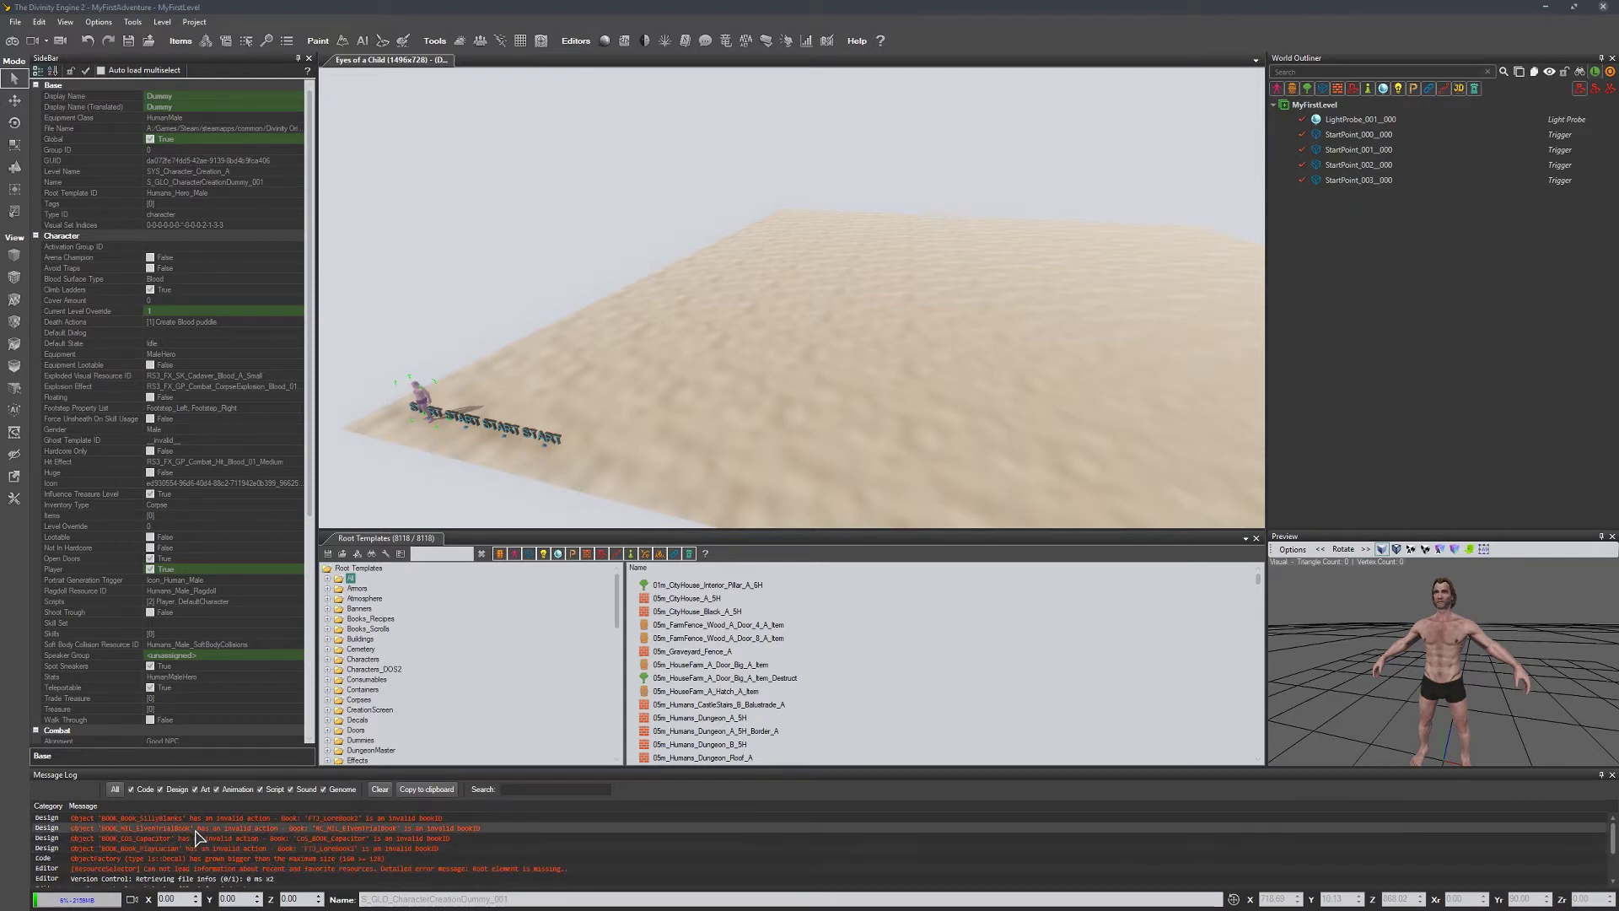
scroll(187, 853, "down", 2)
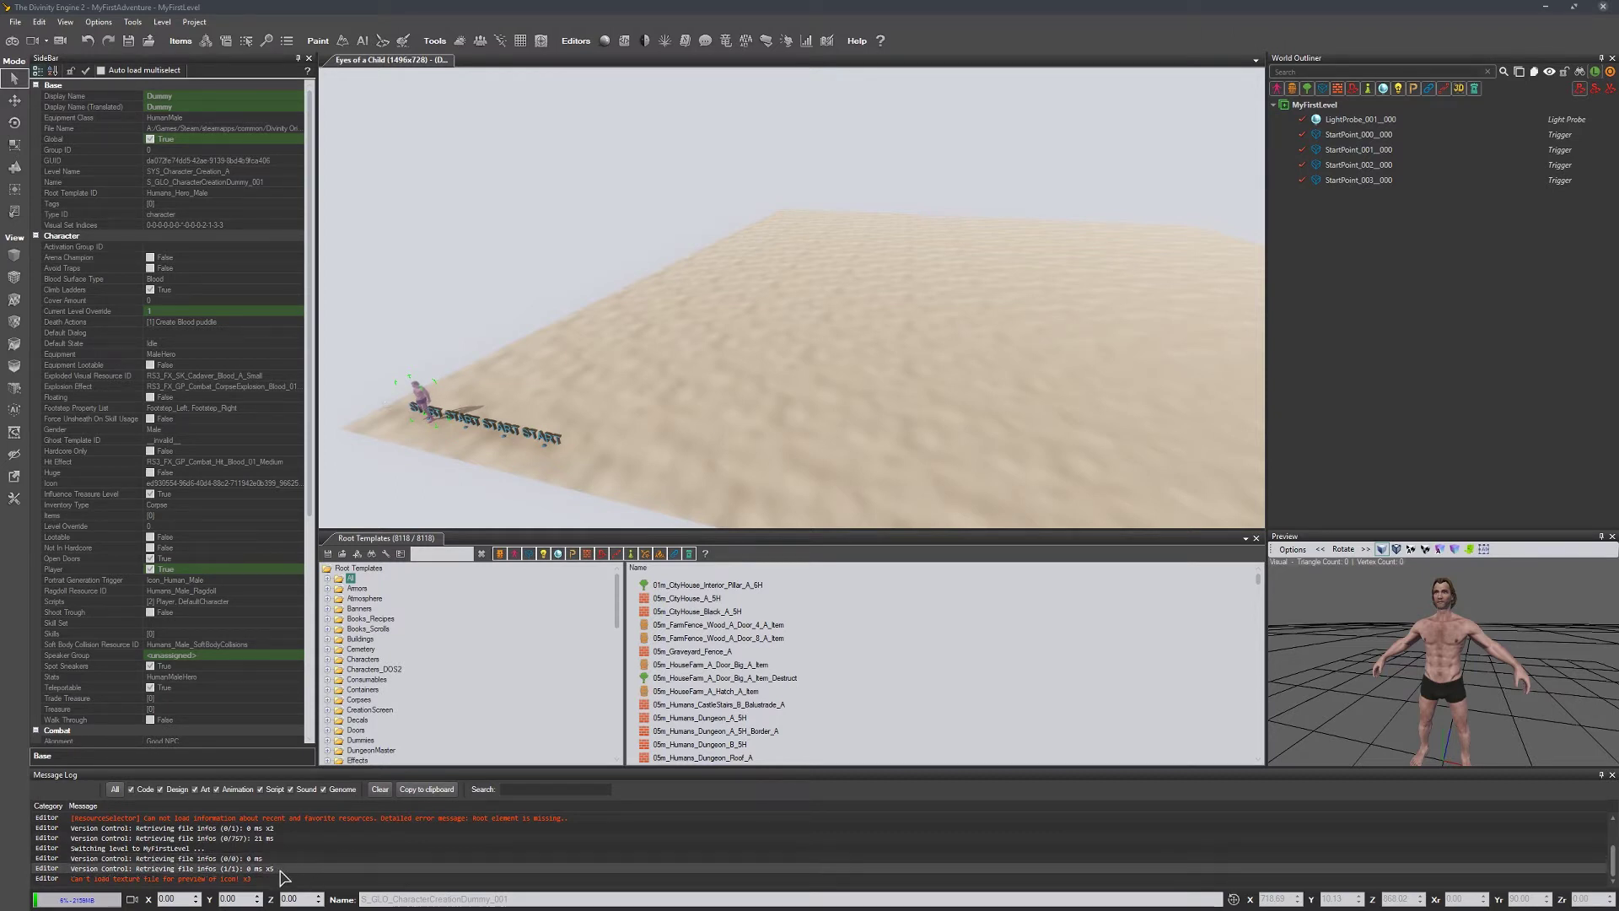
mouse_move(115, 903)
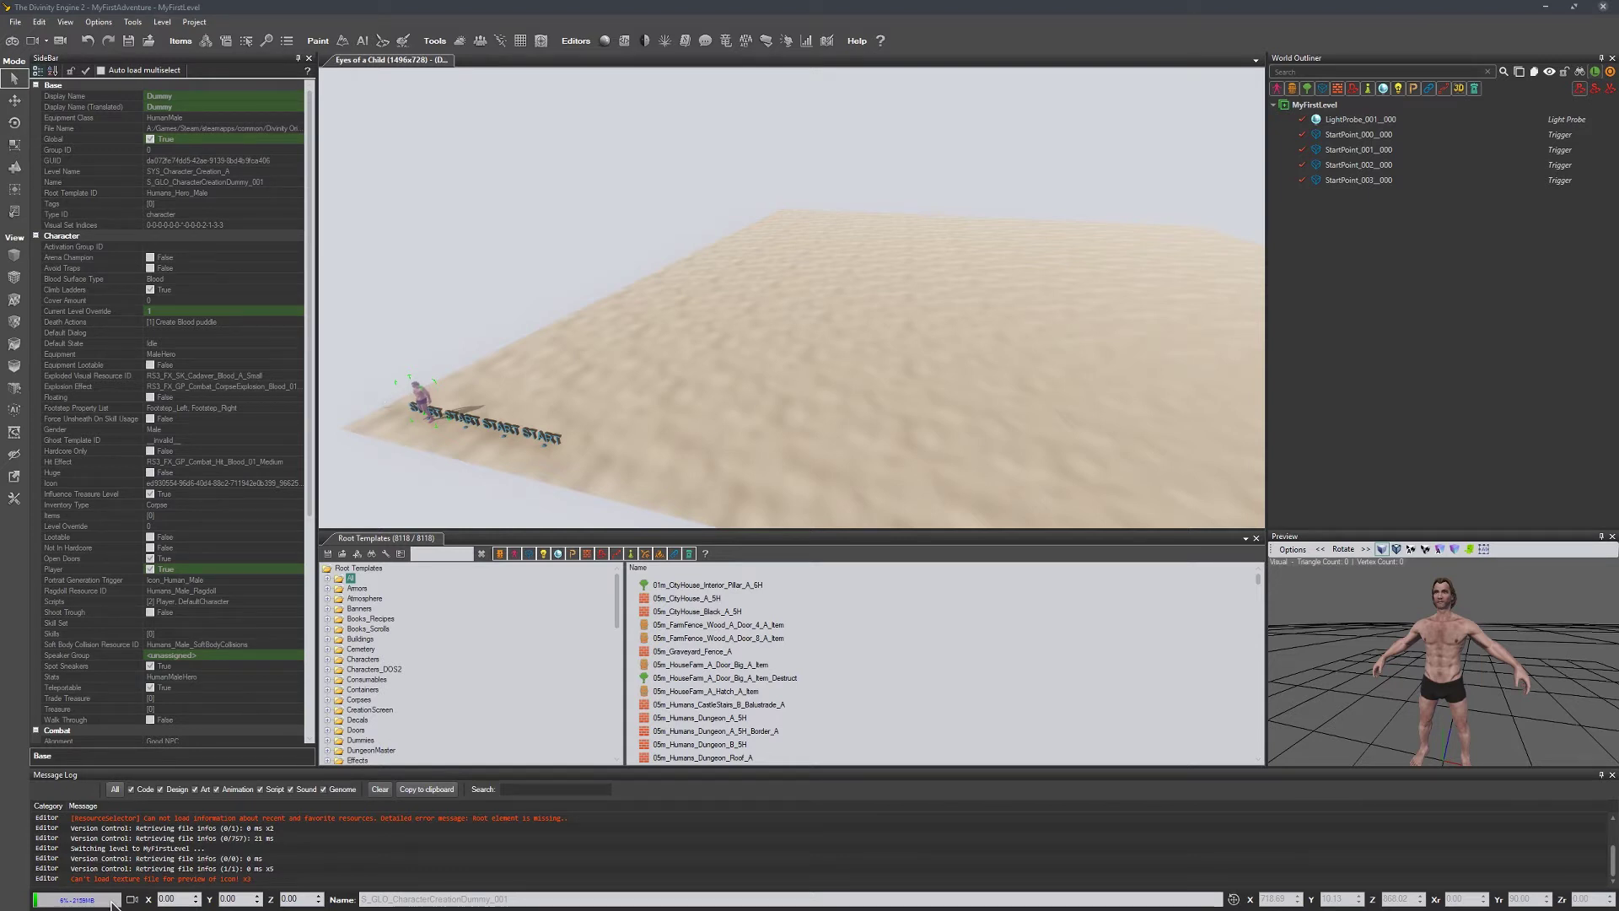
Step: Select a start point, the dummy character and the terrain in the viewport to view their properties, ending with the terrain selected
middle_click_drag(585, 463, 750, 463)
middle_click_drag(593, 356, 577, 372)
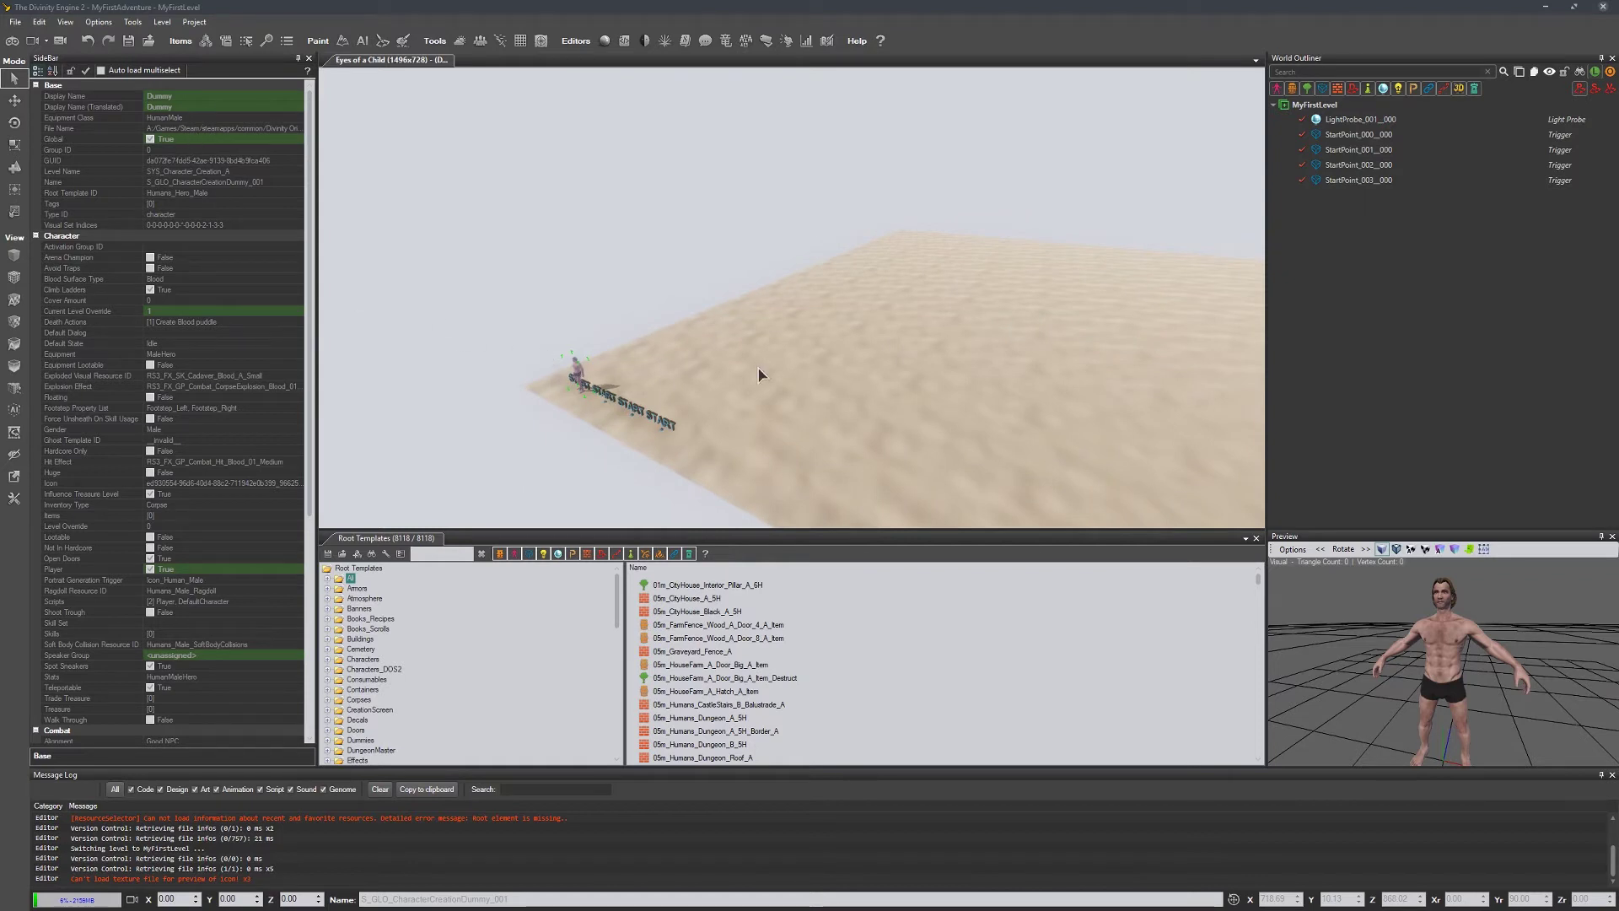
left_click(608, 397)
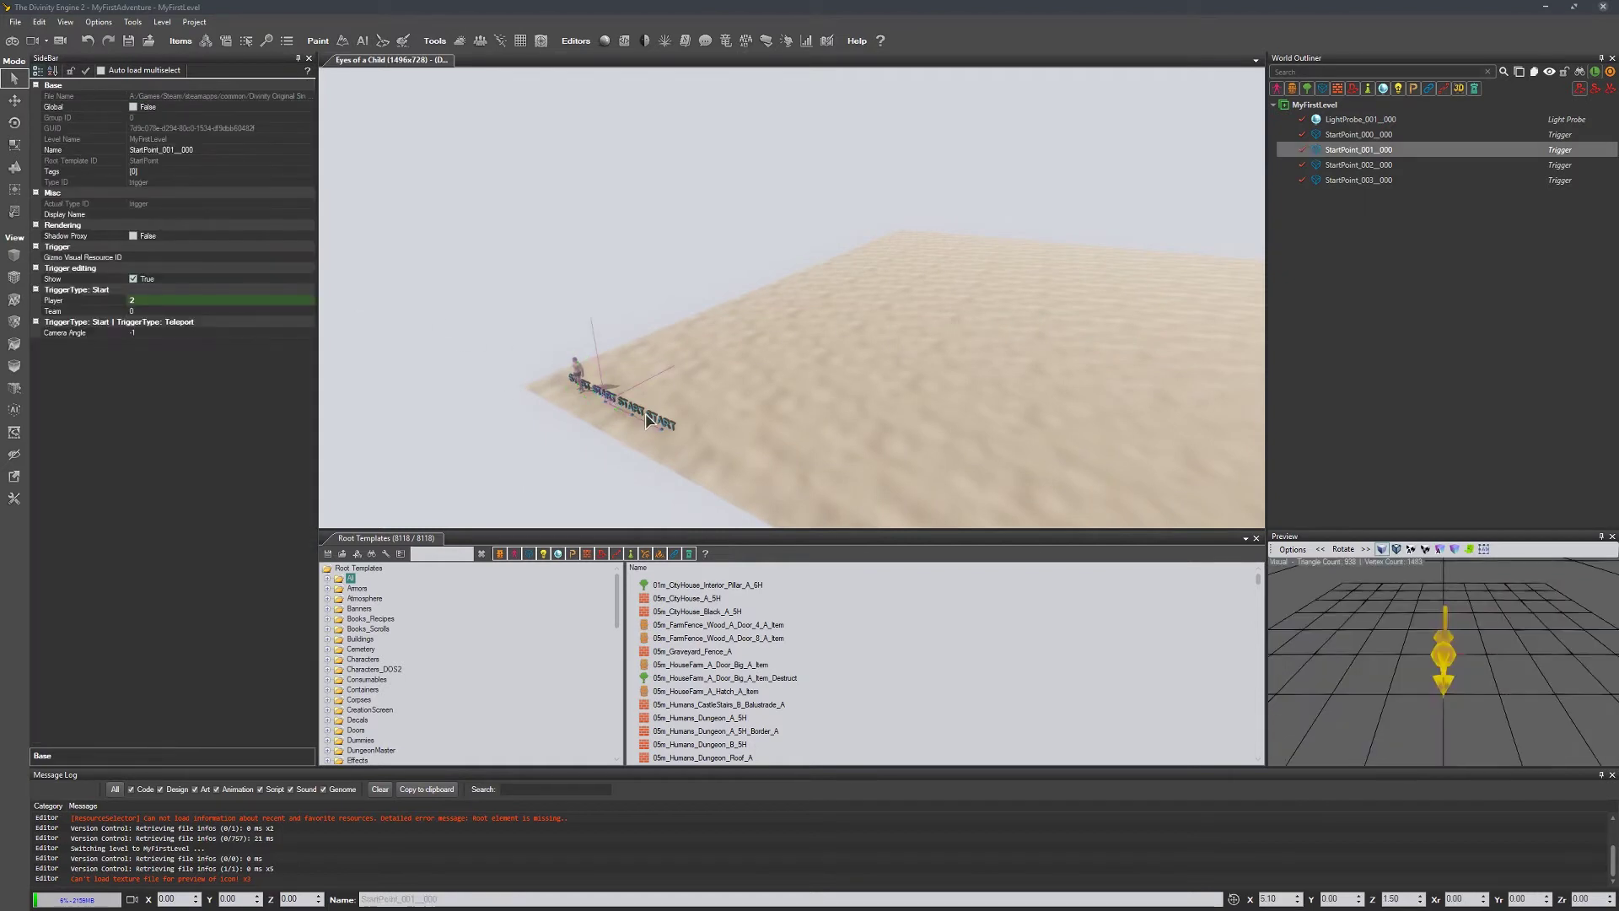
left_click(675, 433)
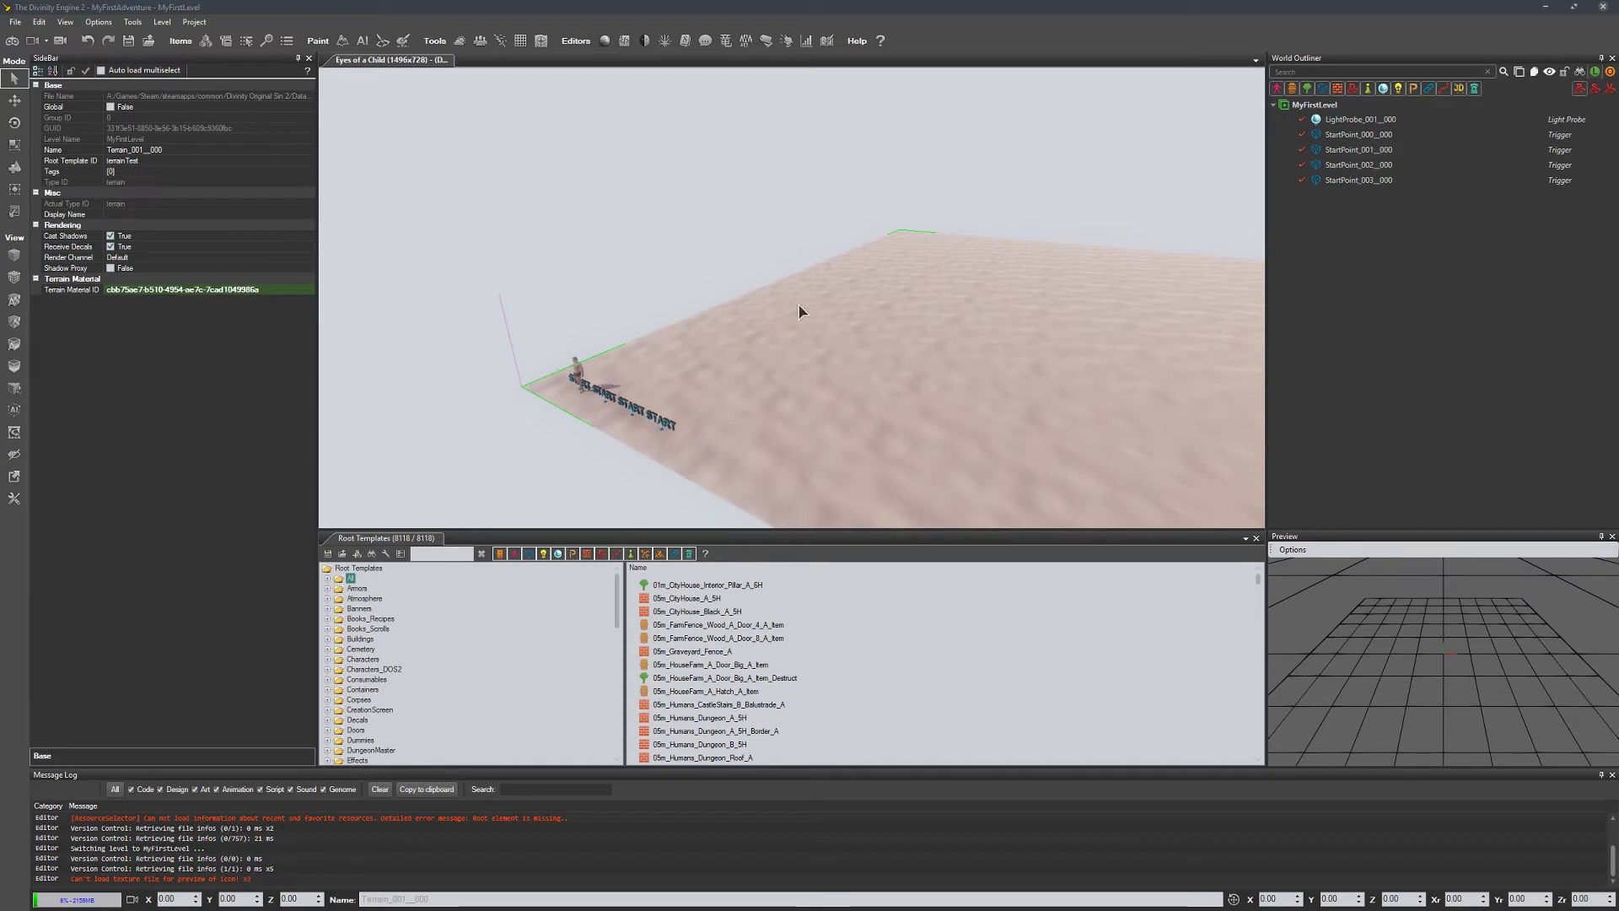
left_click(583, 364)
left_click(756, 379)
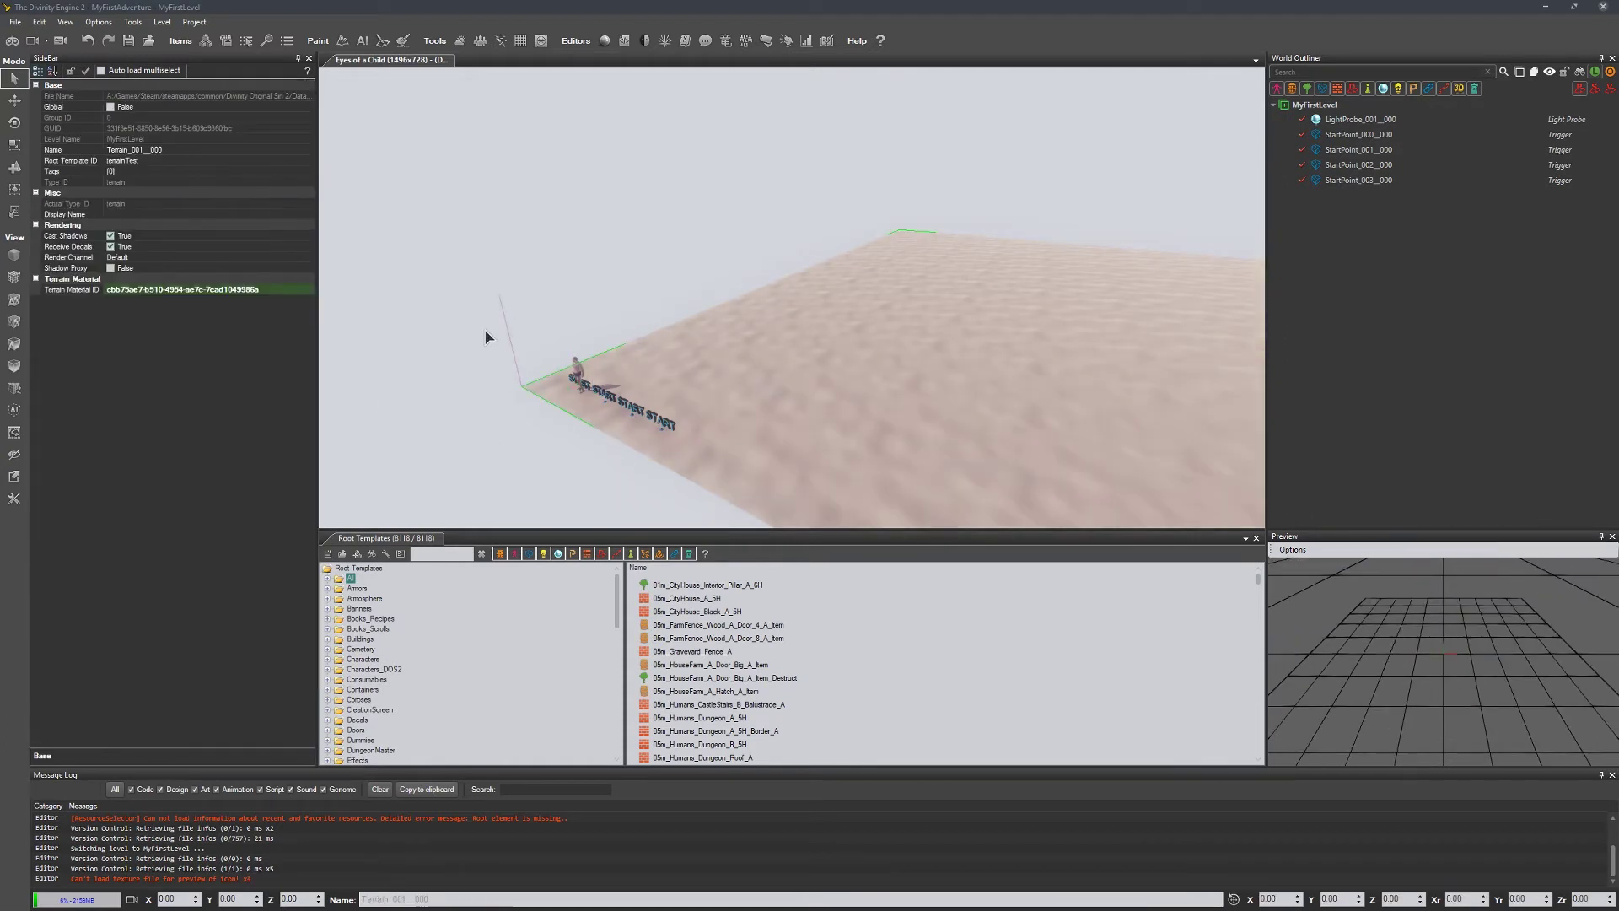
middle_click_drag(489, 335, 463, 271)
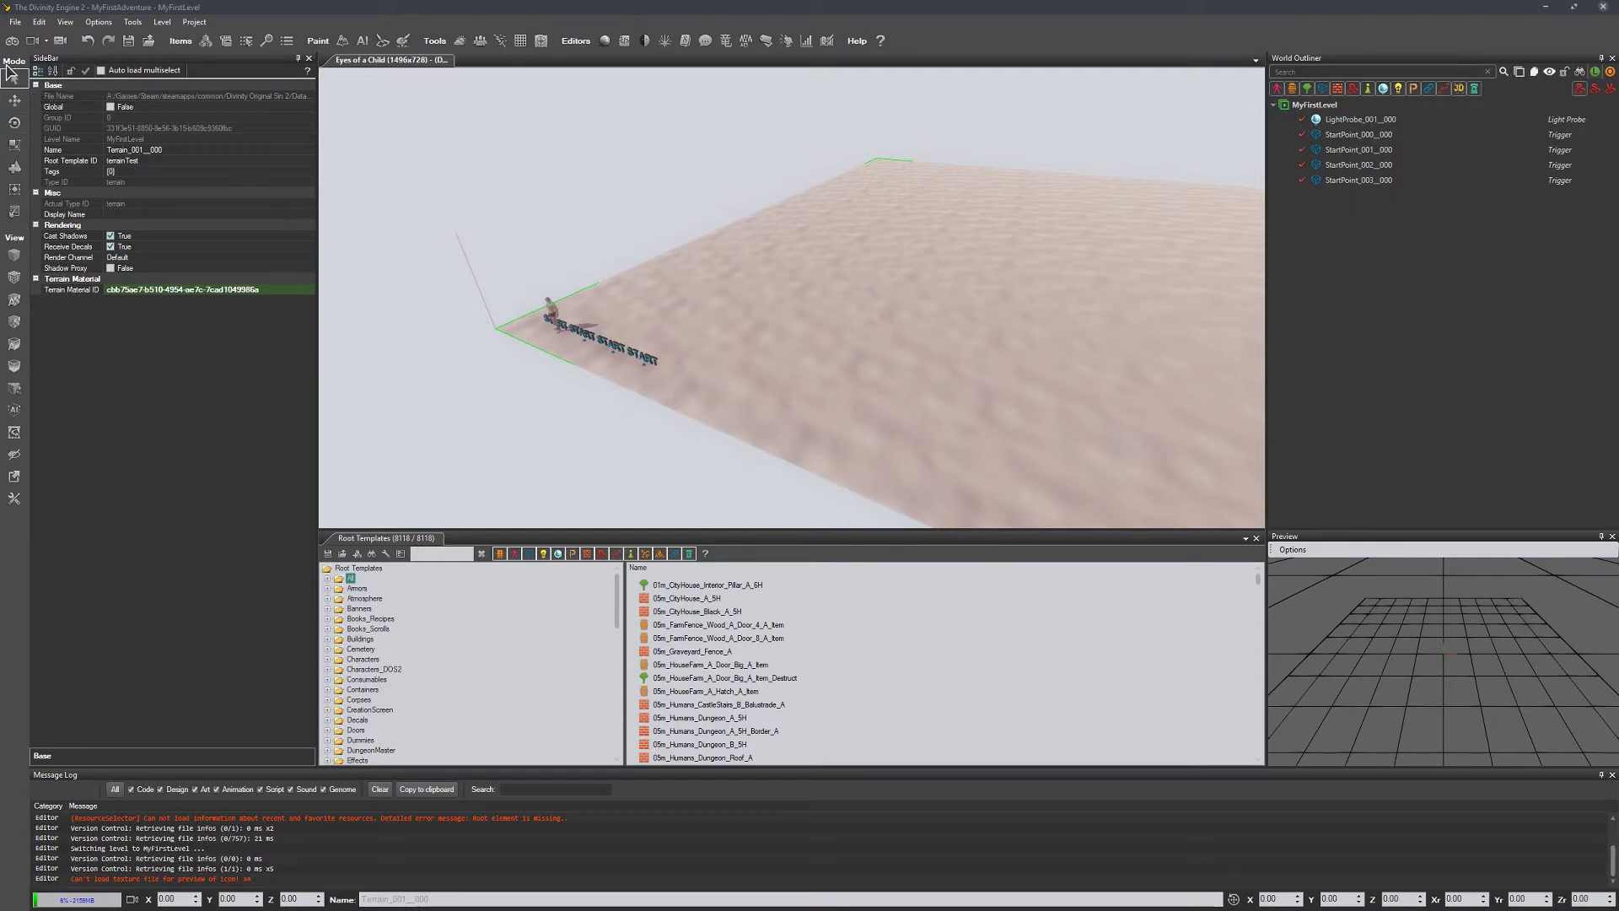
middle_click_drag(691, 294, 659, 285)
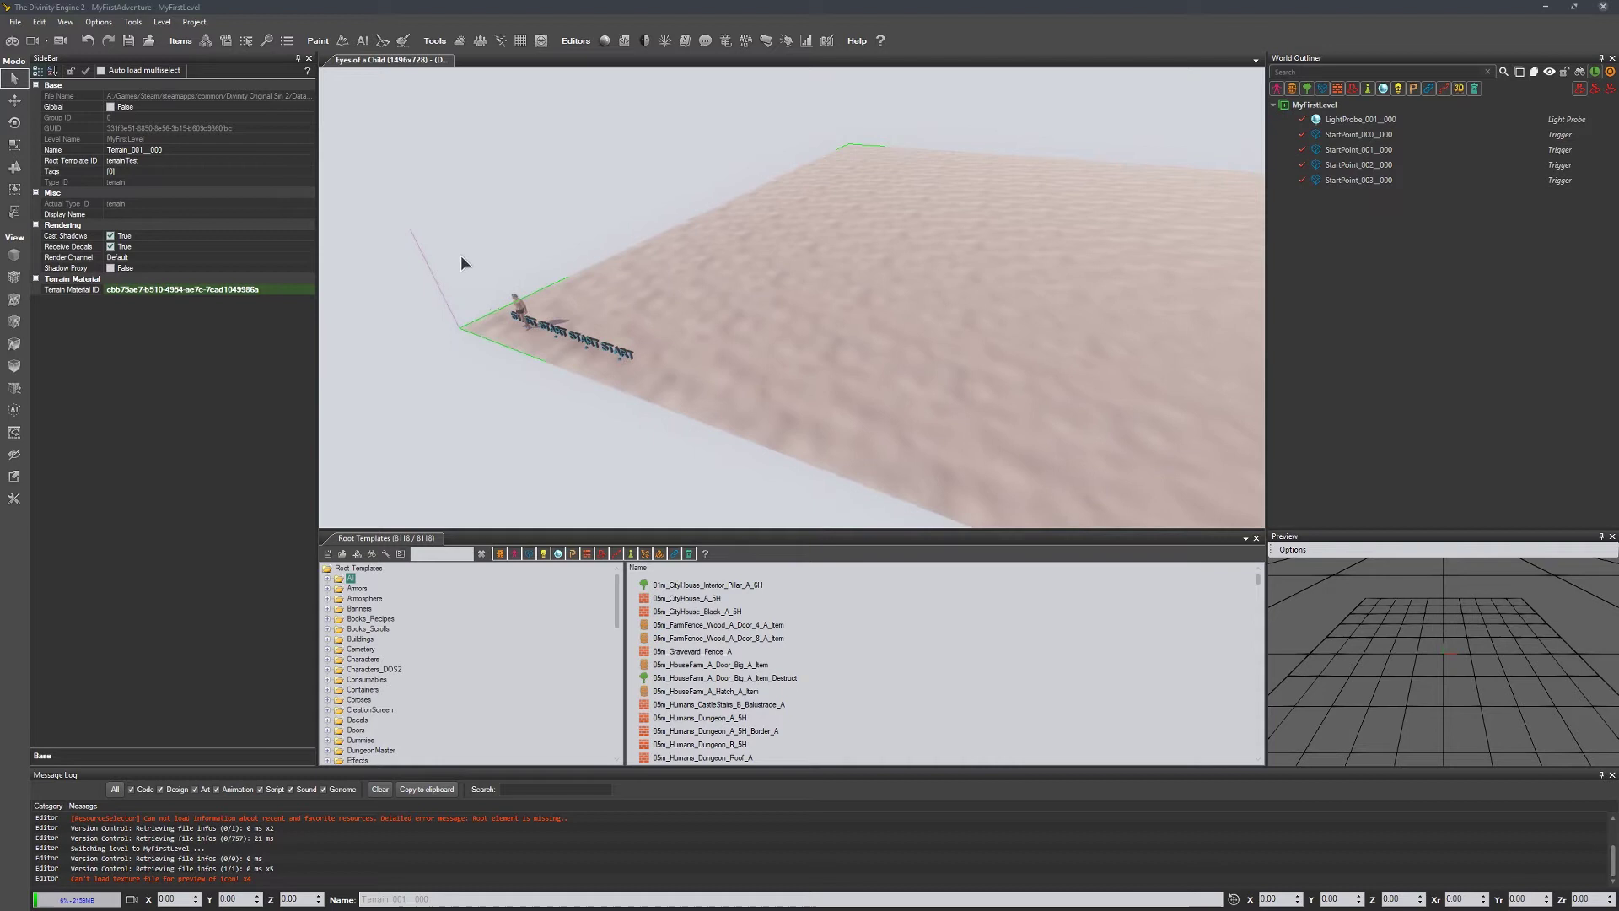
Step: Switch the selected terrain's transform gizmo through move, rotate and scale modes
left_click(14, 99)
left_click(14, 123)
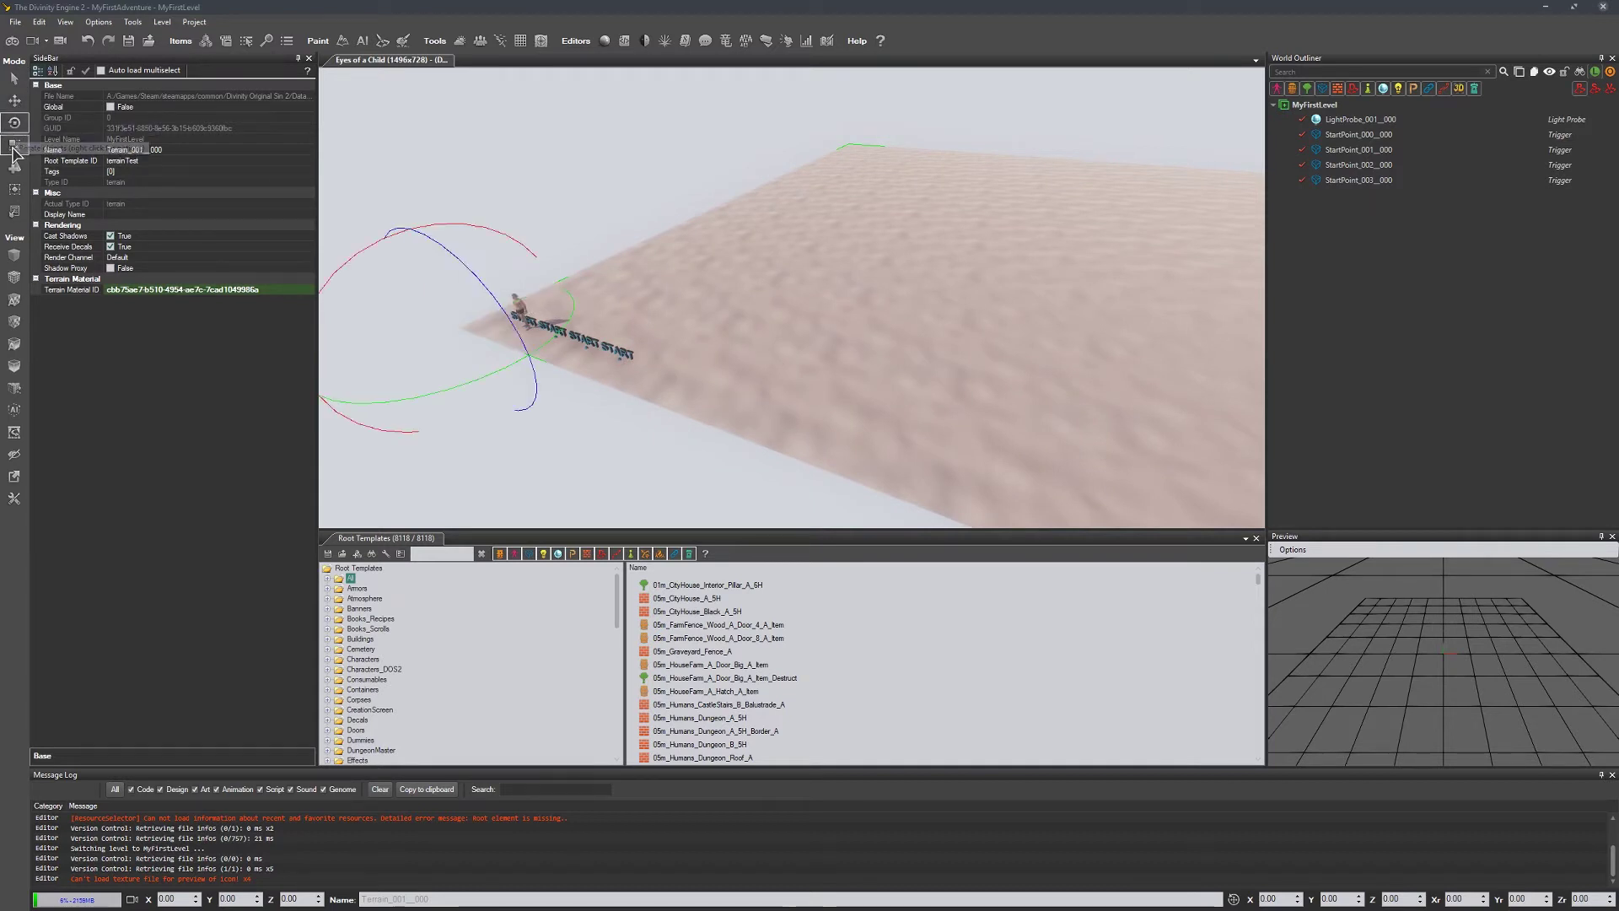
left_click(14, 144)
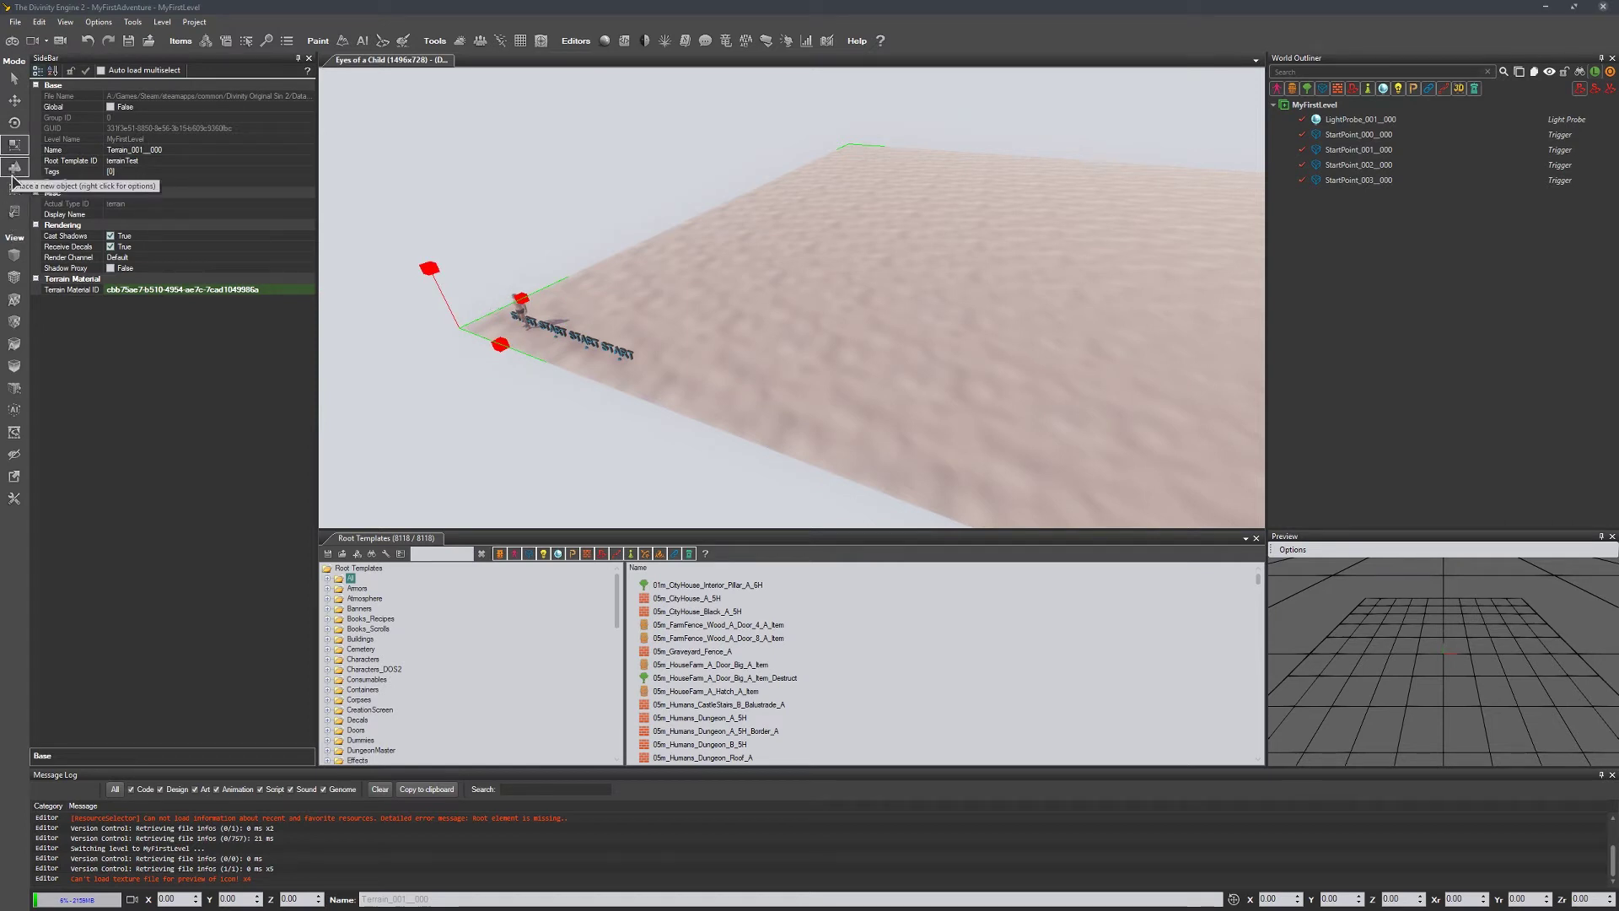
left_click(662, 165)
left_click(543, 302)
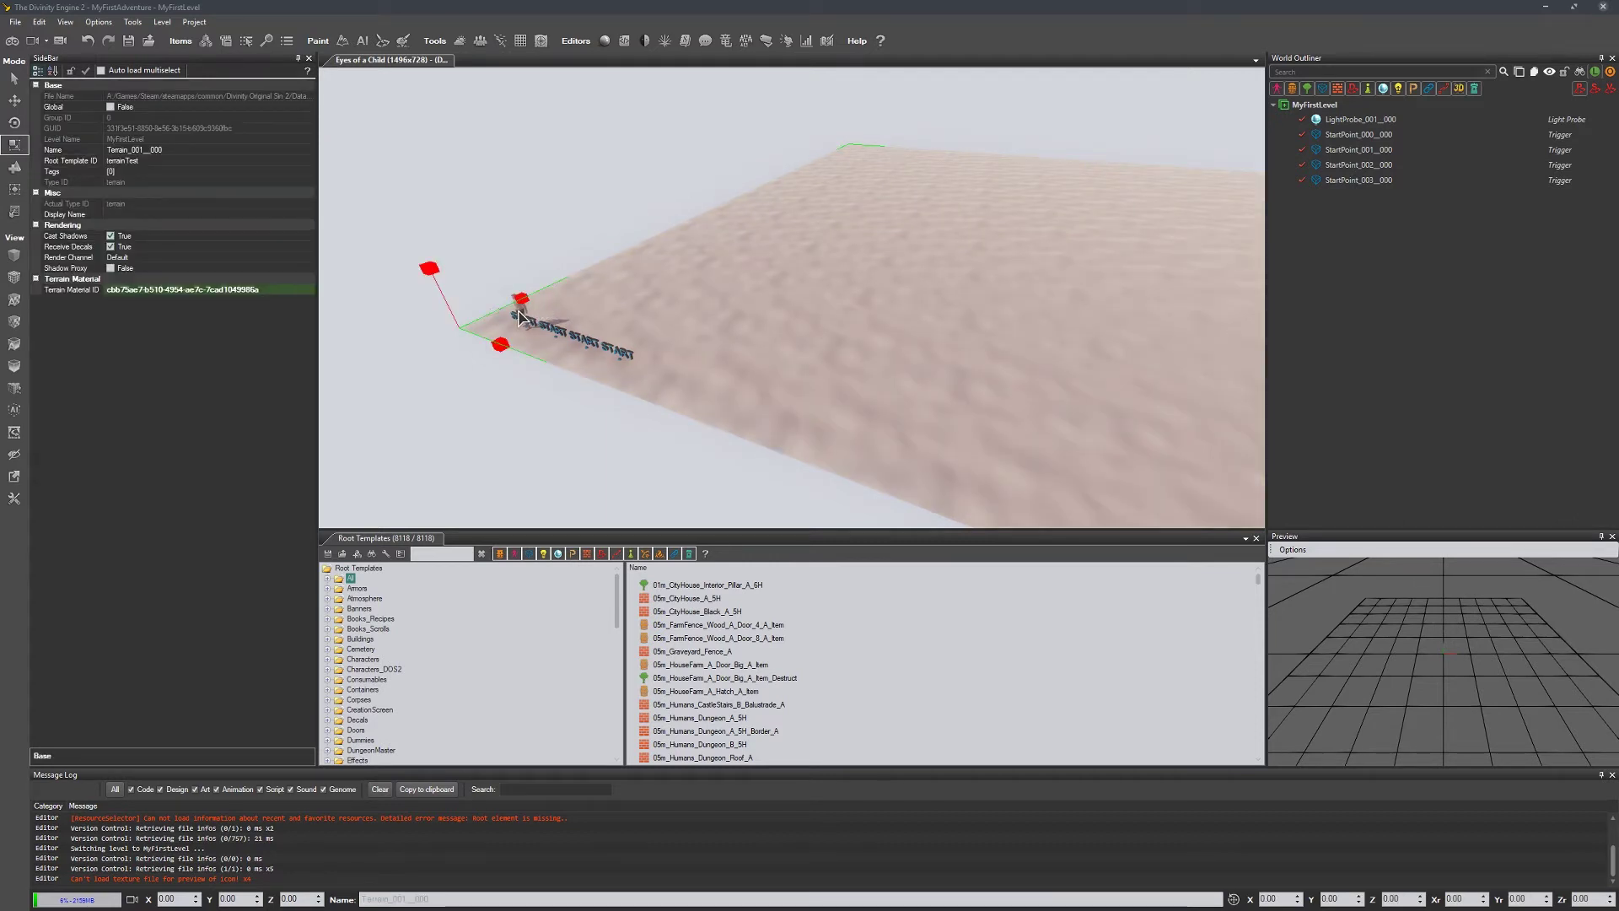
Step: Cycle the selected terrain through the editor modes, from select, move, rotate and scale on to the remaining ones
key("q")
key("w")
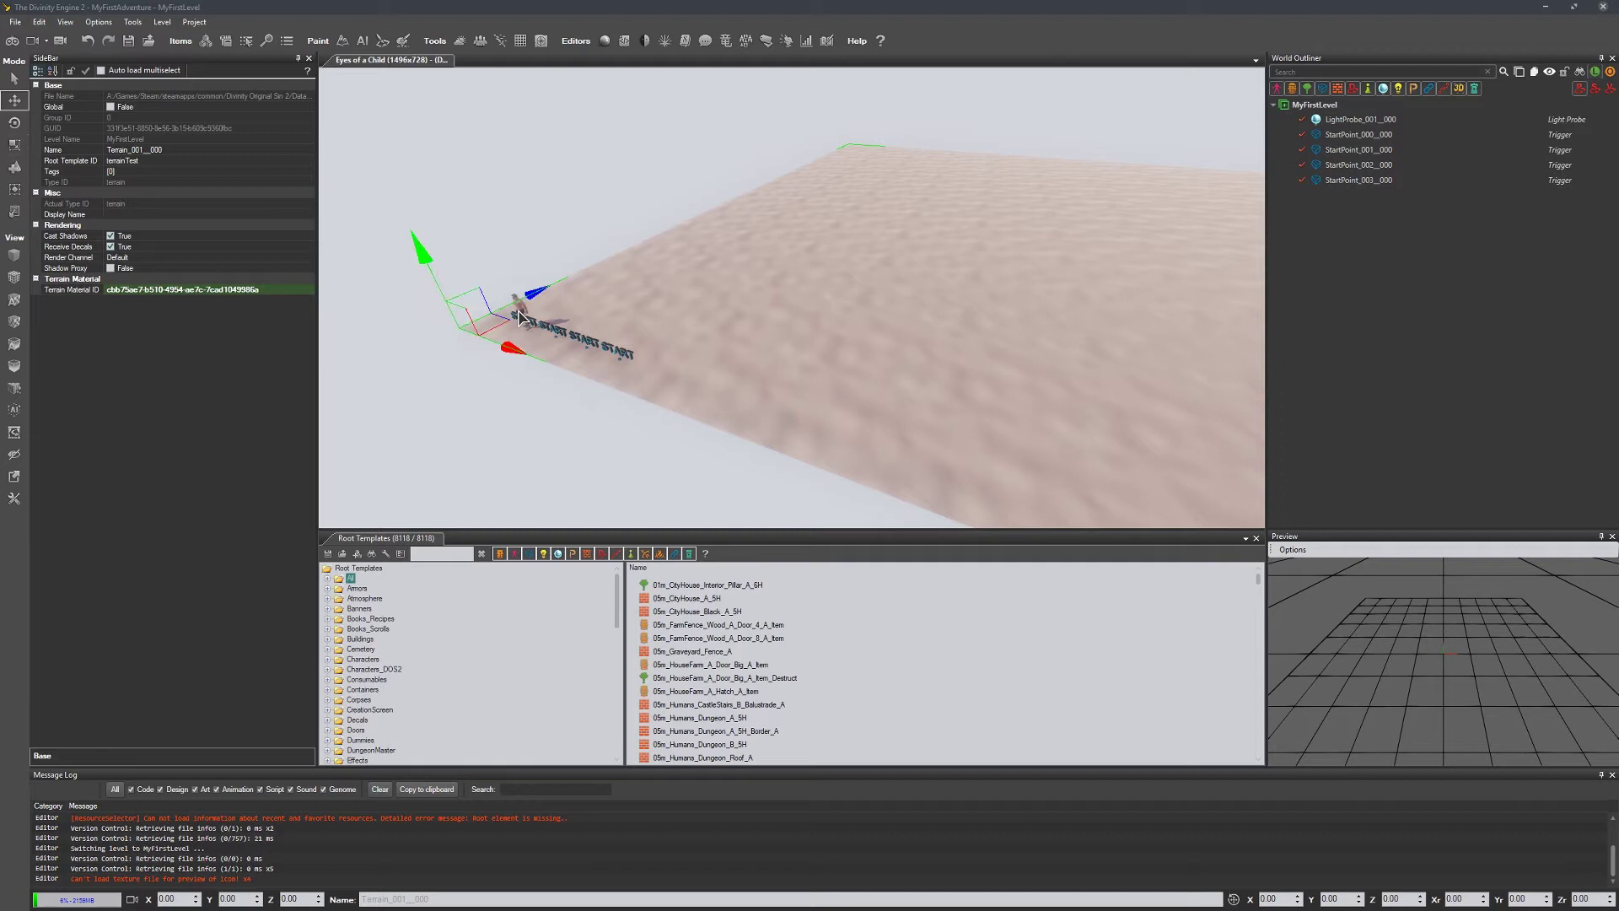
key("e")
key("r")
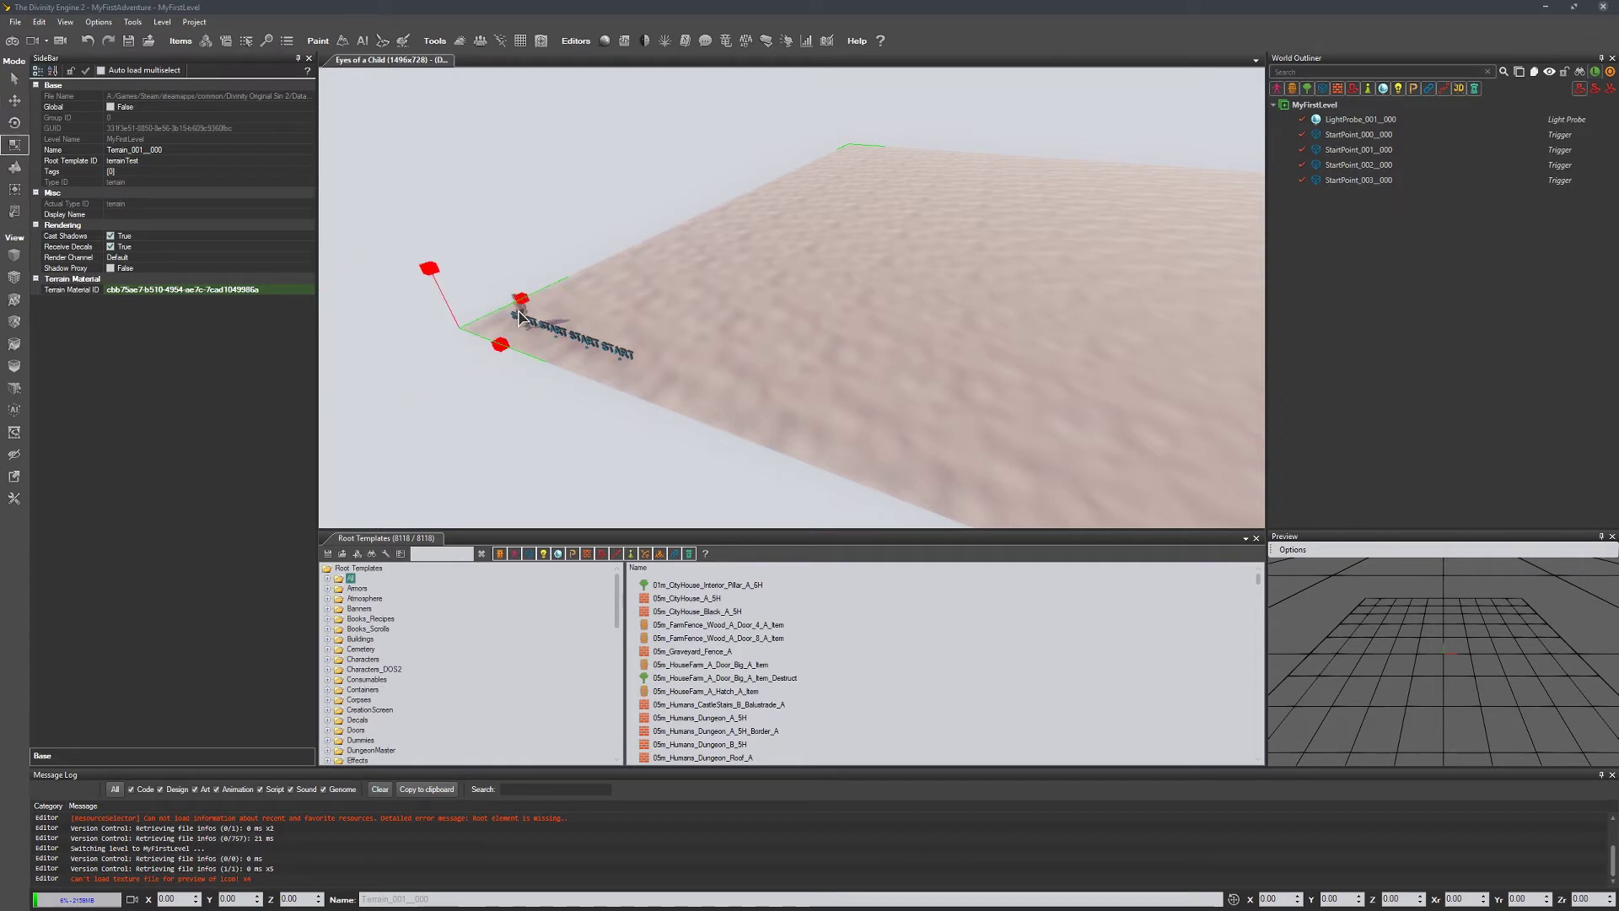
key("t")
key("y")
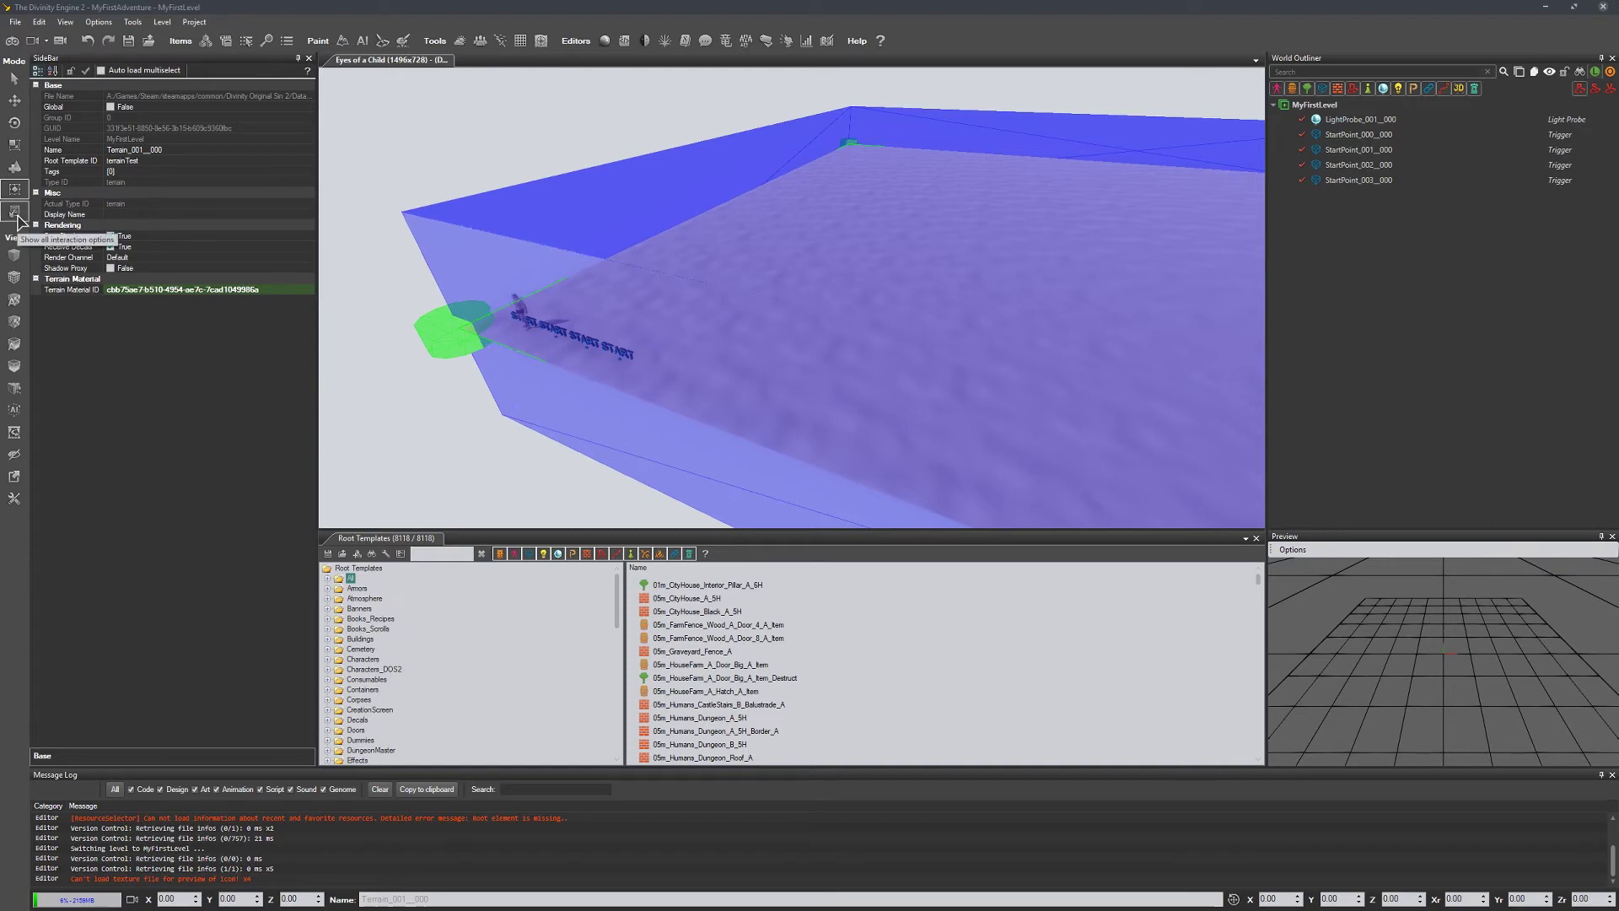
Step: Show all interaction options and switch off the blue bounds overlay on the terrain, returning to select mode
left_click(19, 216)
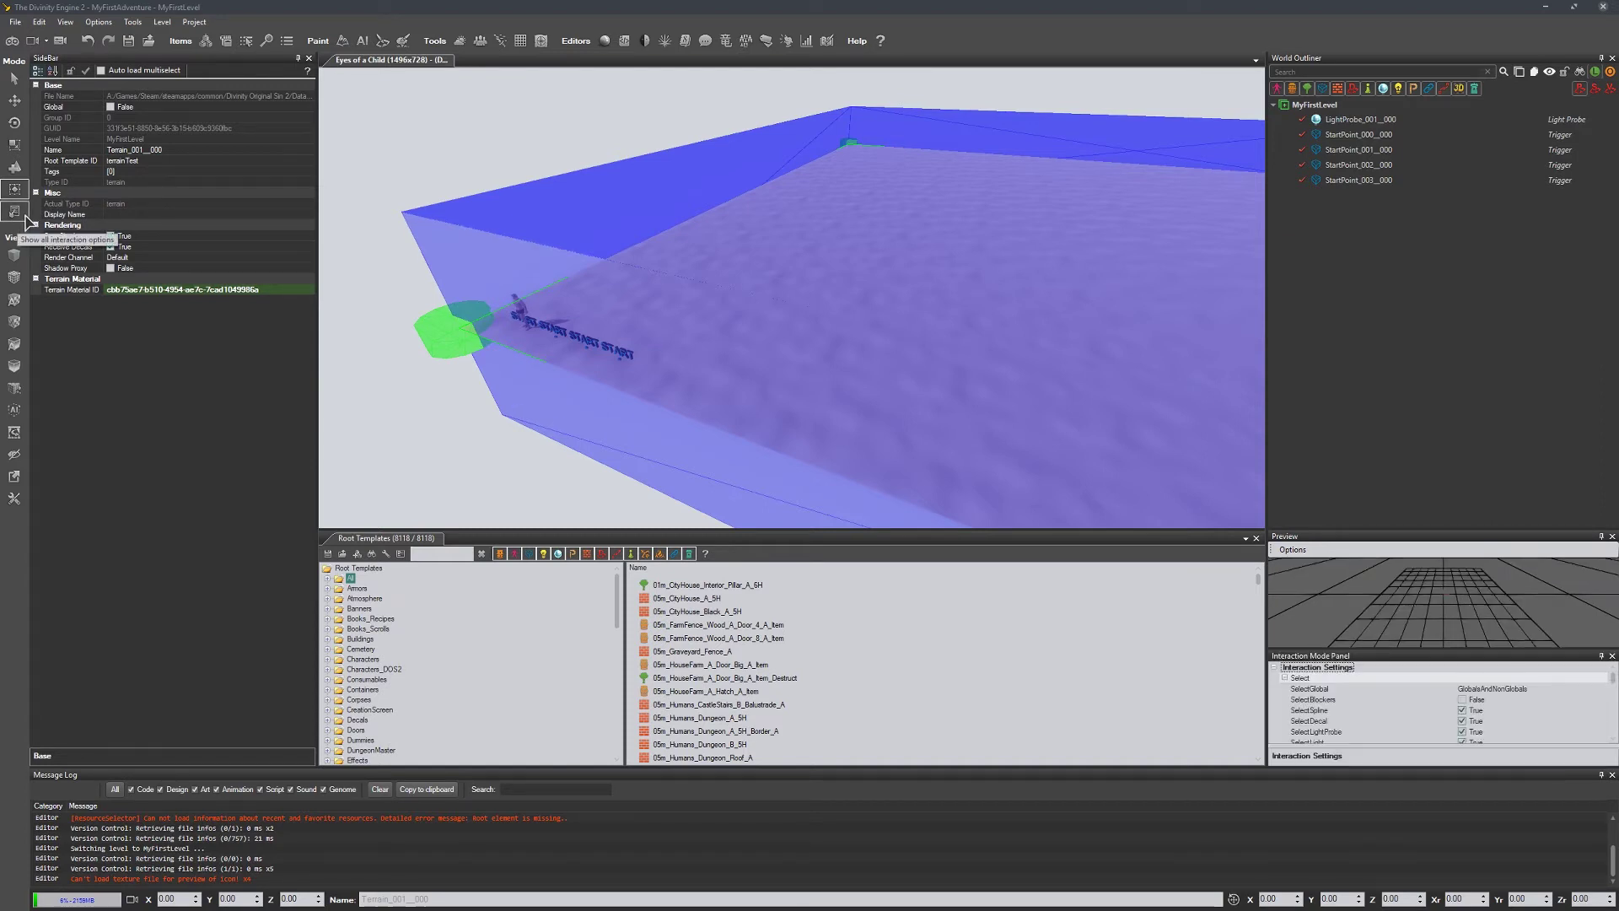
left_click(19, 194)
right_click_drag(650, 285, 491, 300)
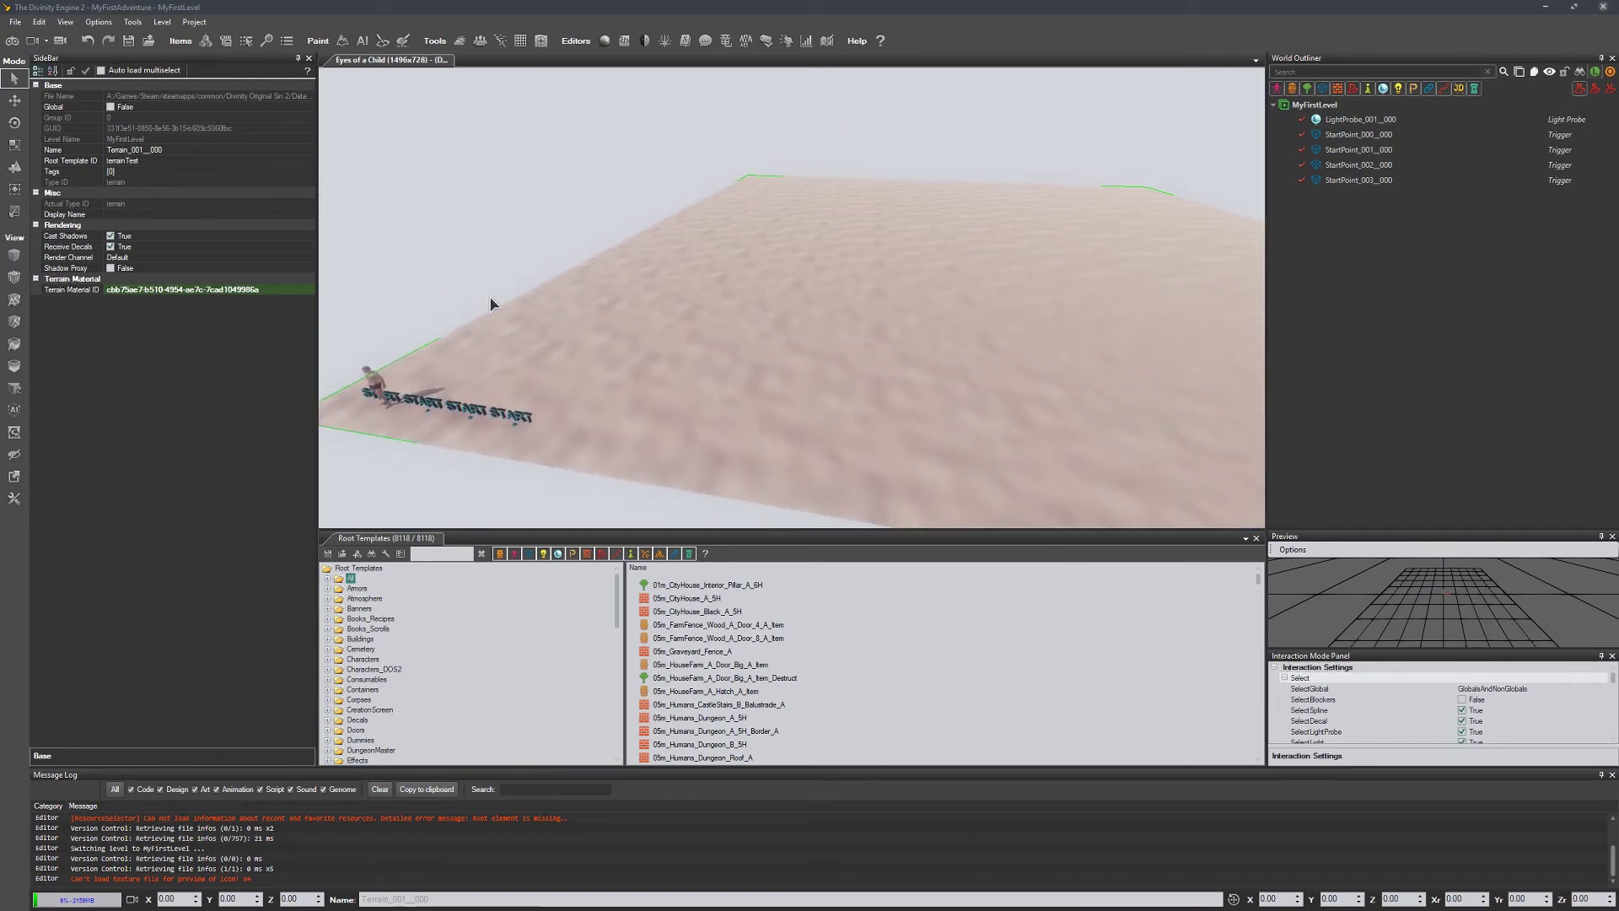
Step: Compare the wireframe view and a flat-coloured view of the level, ending in the default textured view
left_click(14, 279)
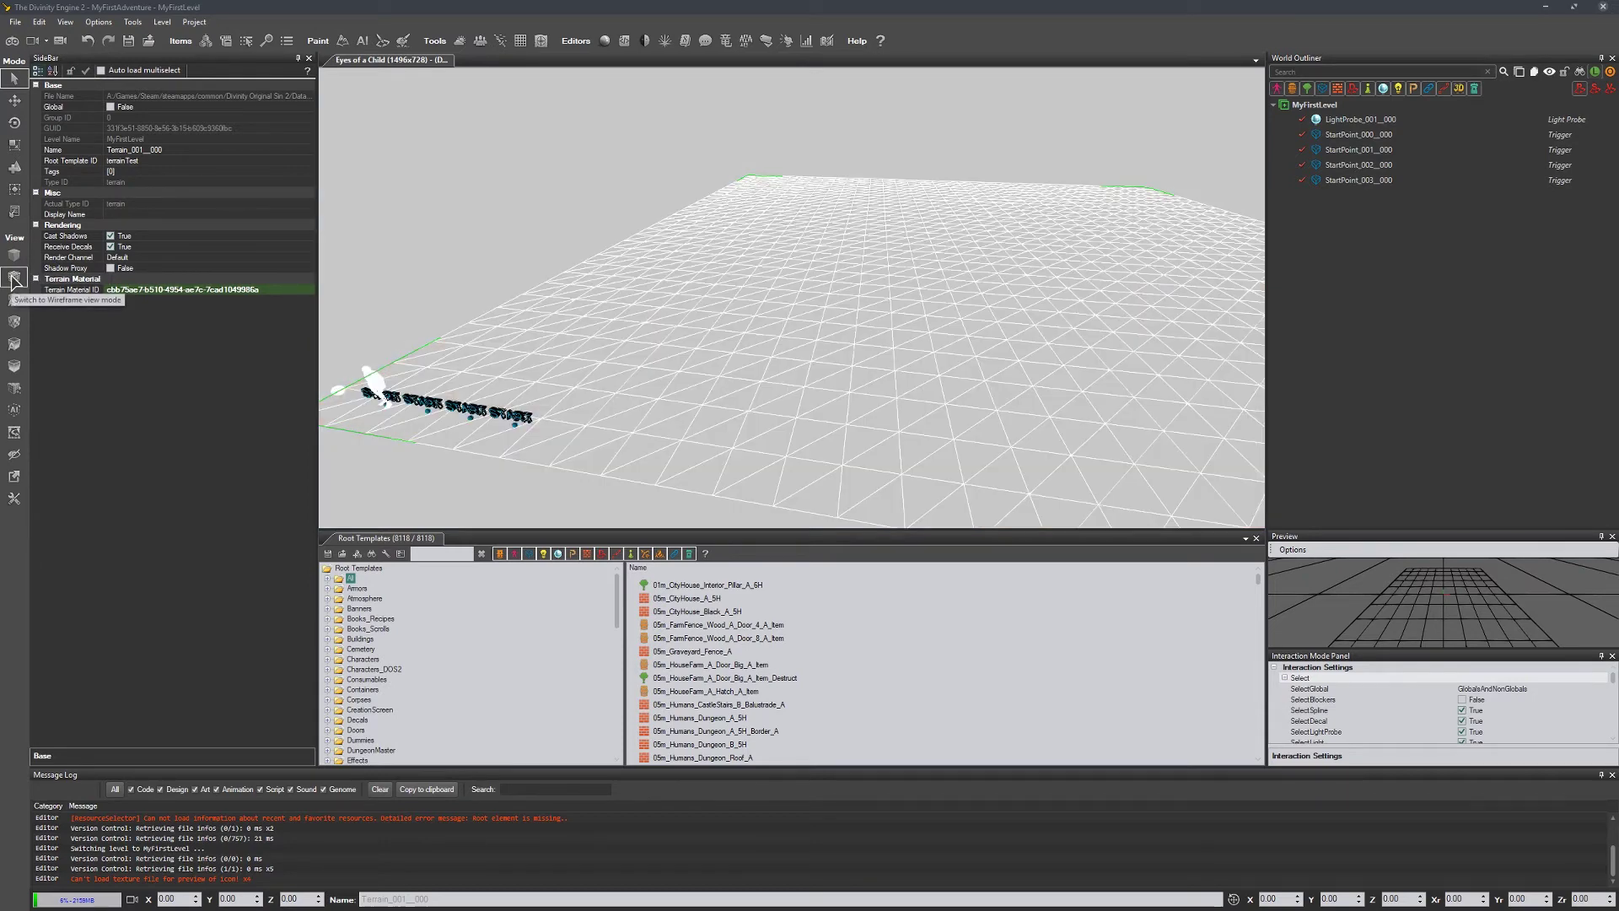
left_click(13, 321)
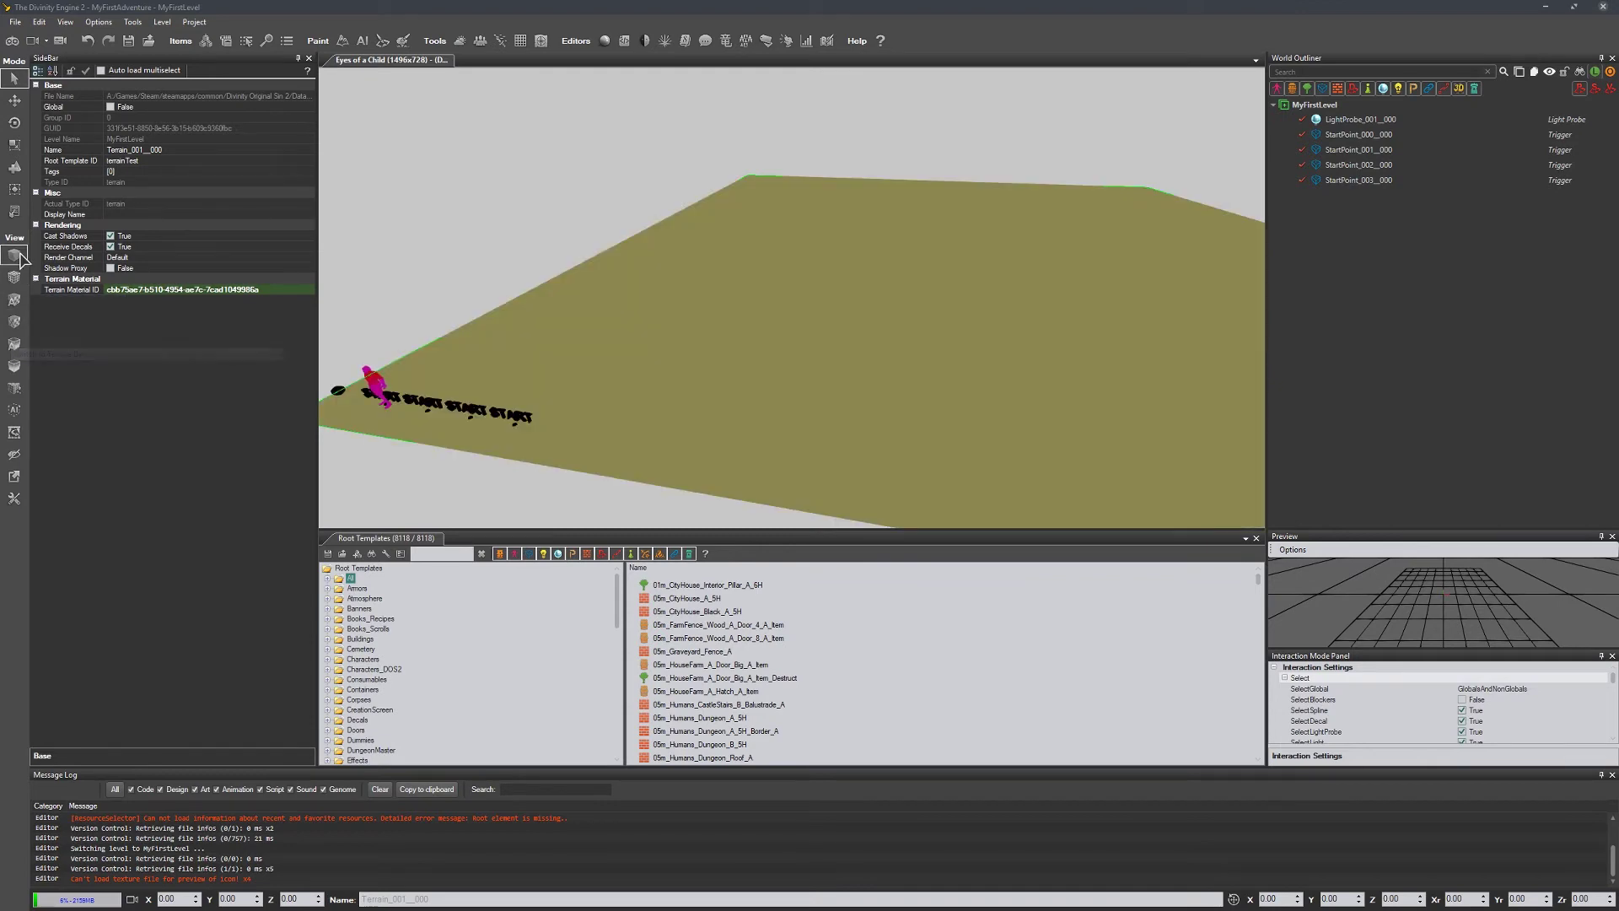
left_click(13, 255)
middle_click_drag(614, 230, 539, 228)
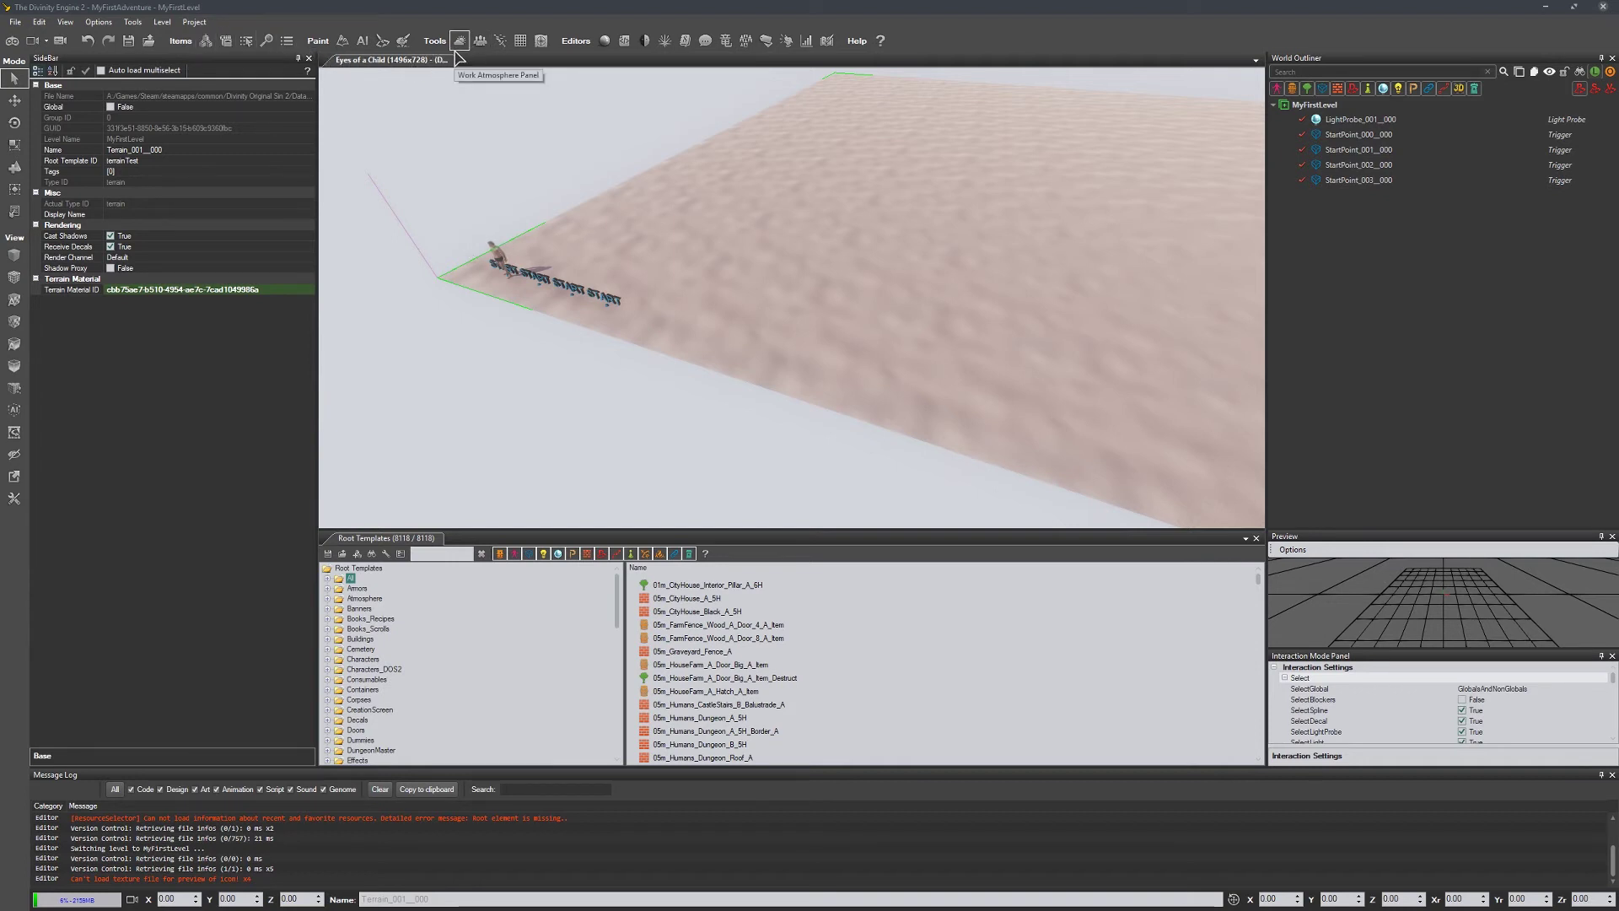
Step: Bring up the Terrain panel for a look, and close both it and the Interaction Mode Panel
left_click(342, 42)
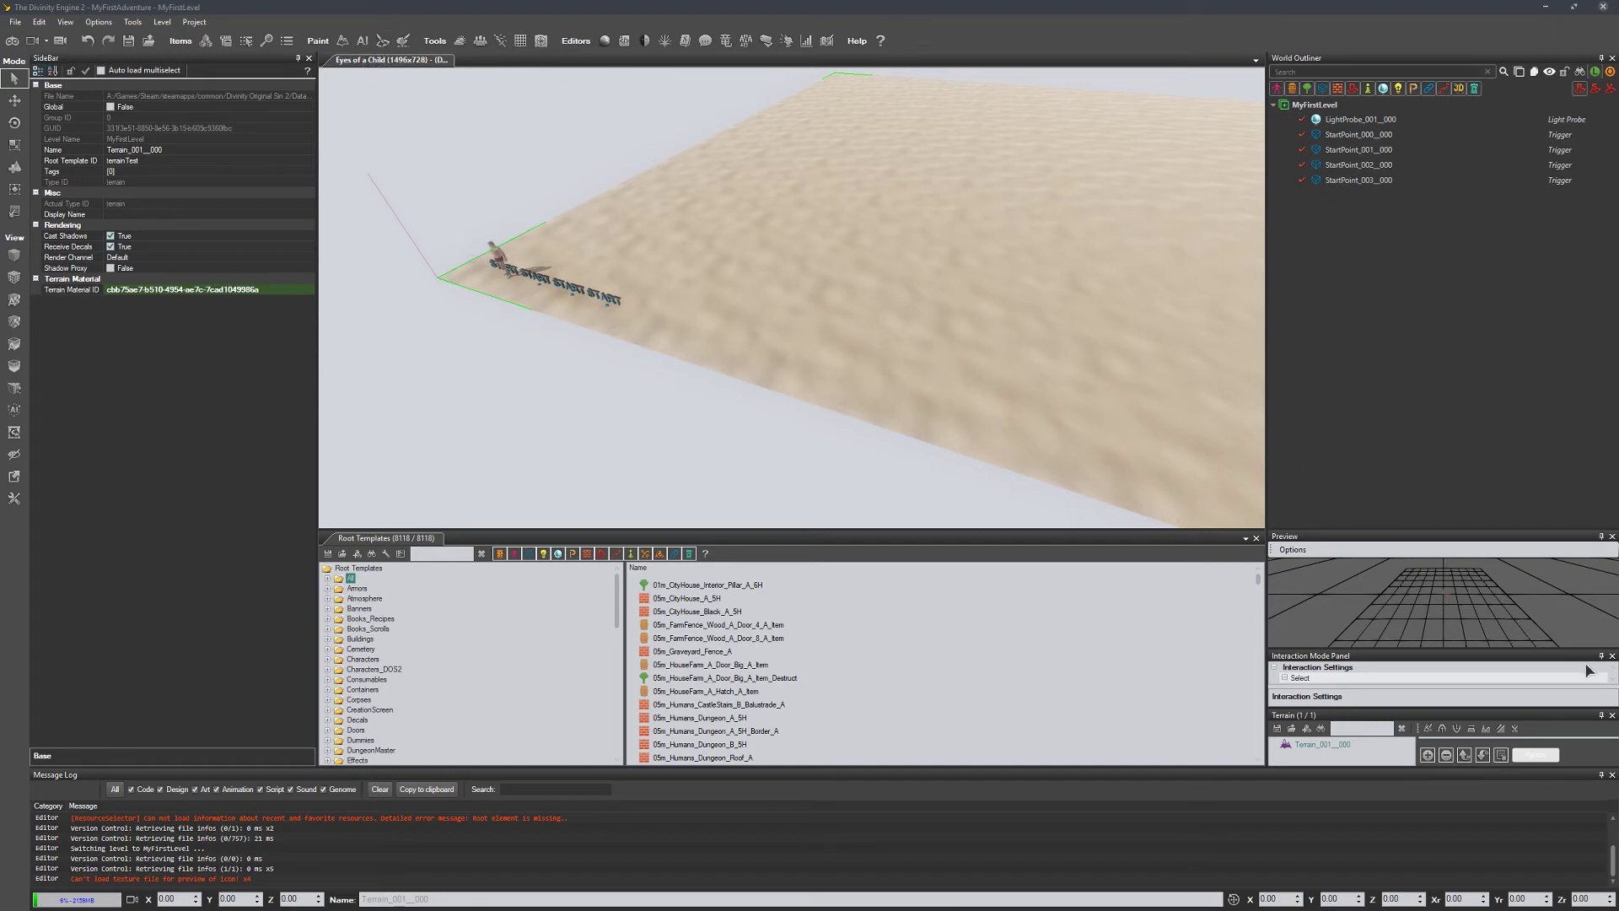
left_click(1612, 716)
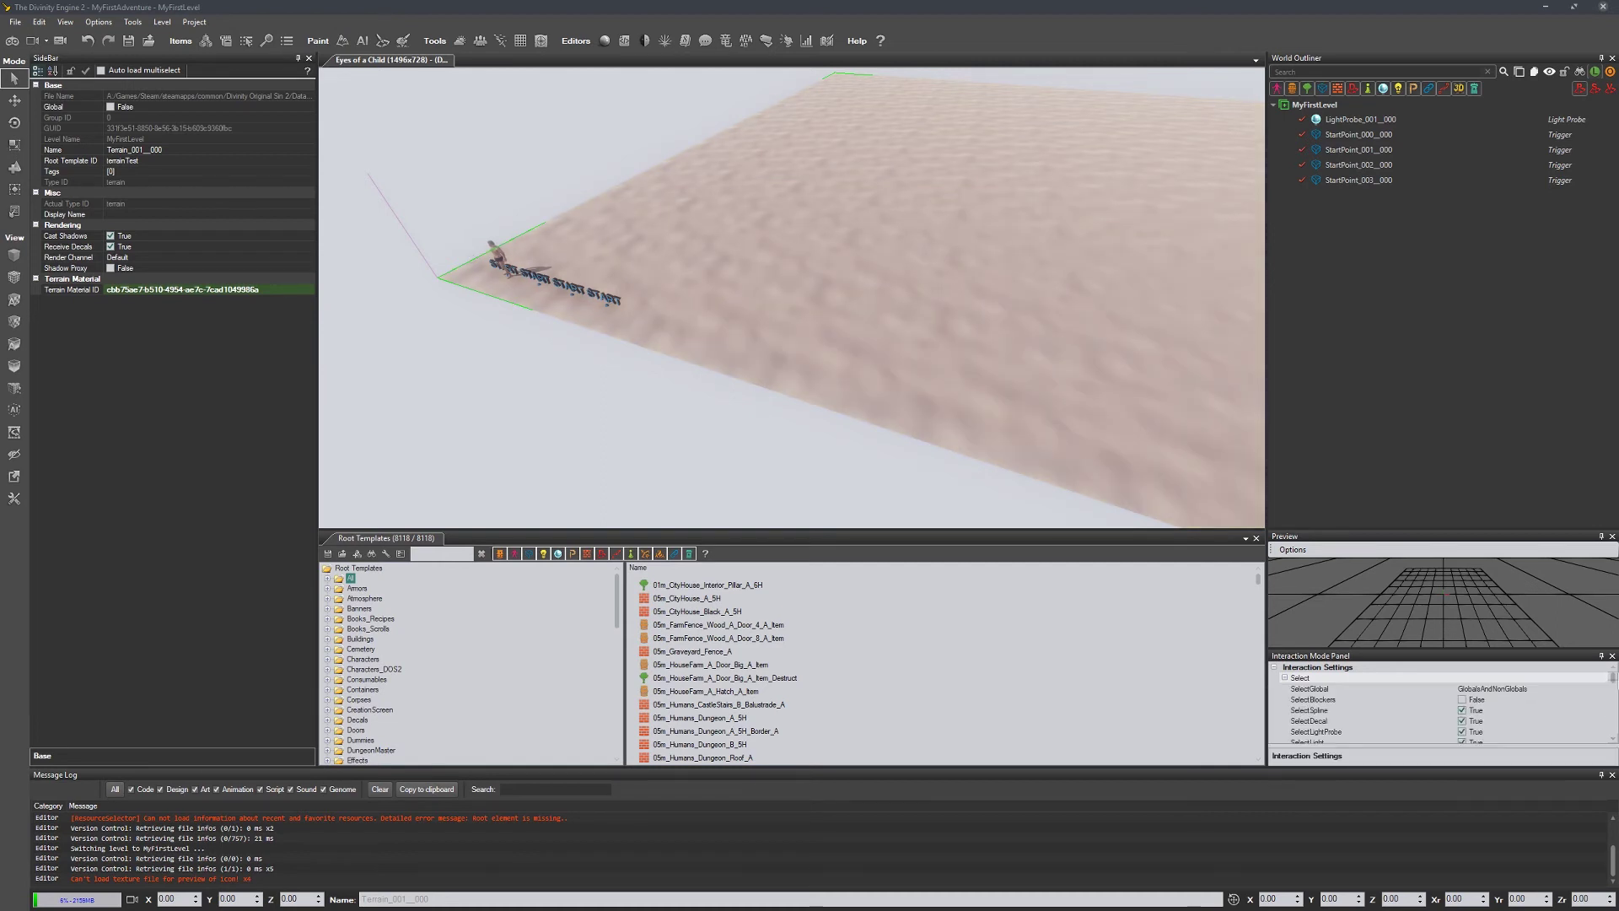
left_click(1611, 656)
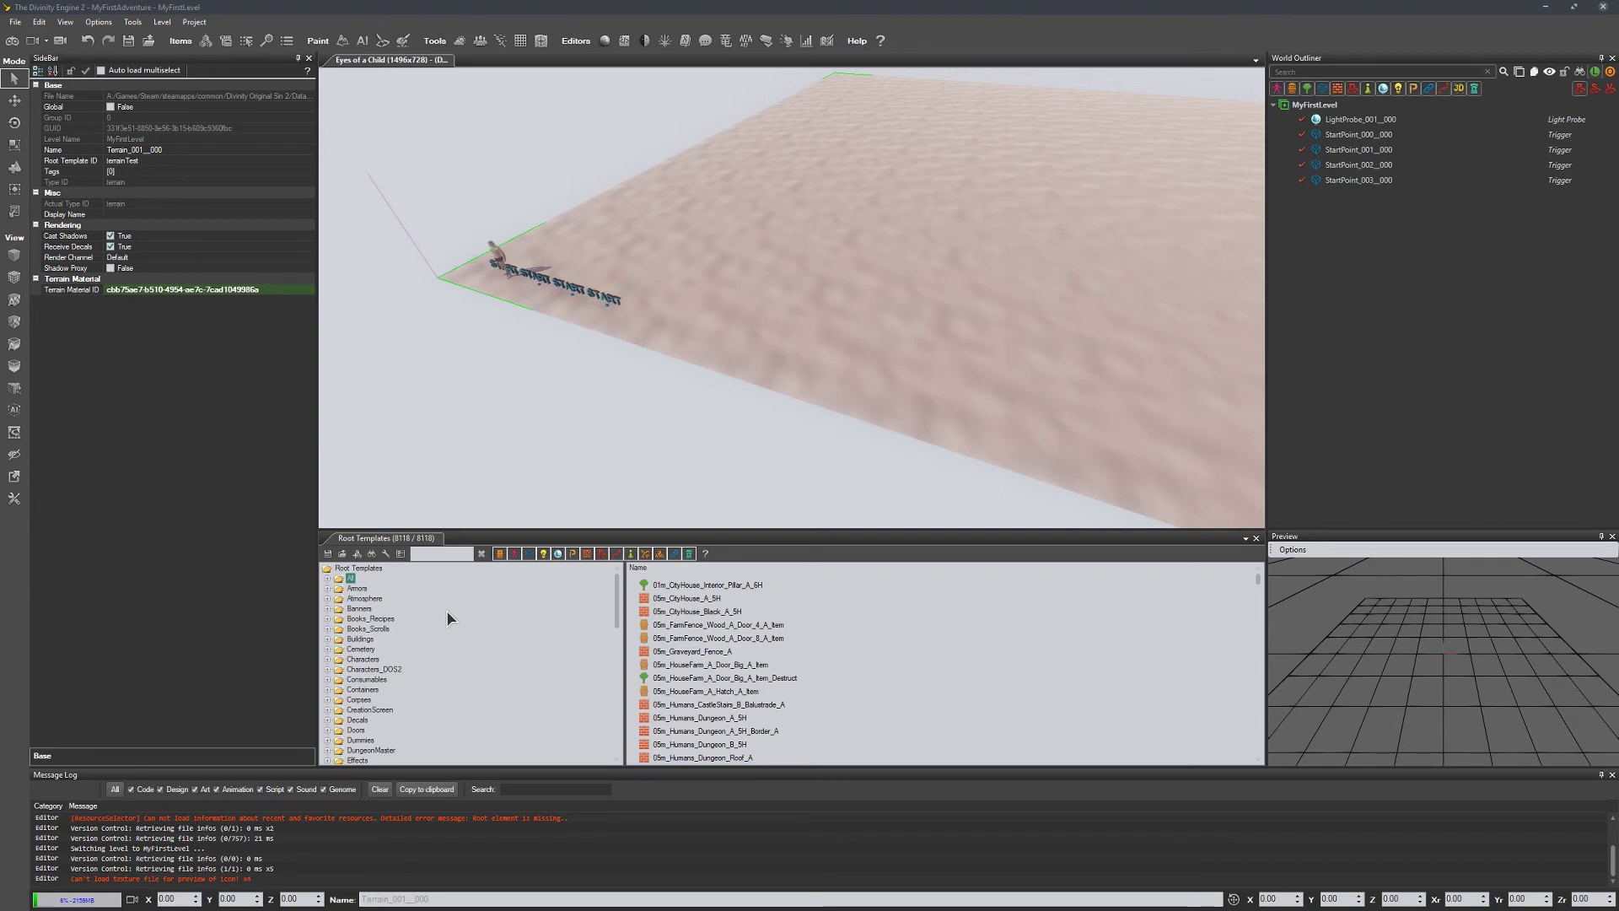
Step: Place the 01m_CityHouse_Interior_Pillar_A_6H root template on the sand terrain, well away from the start points
left_click(718, 588)
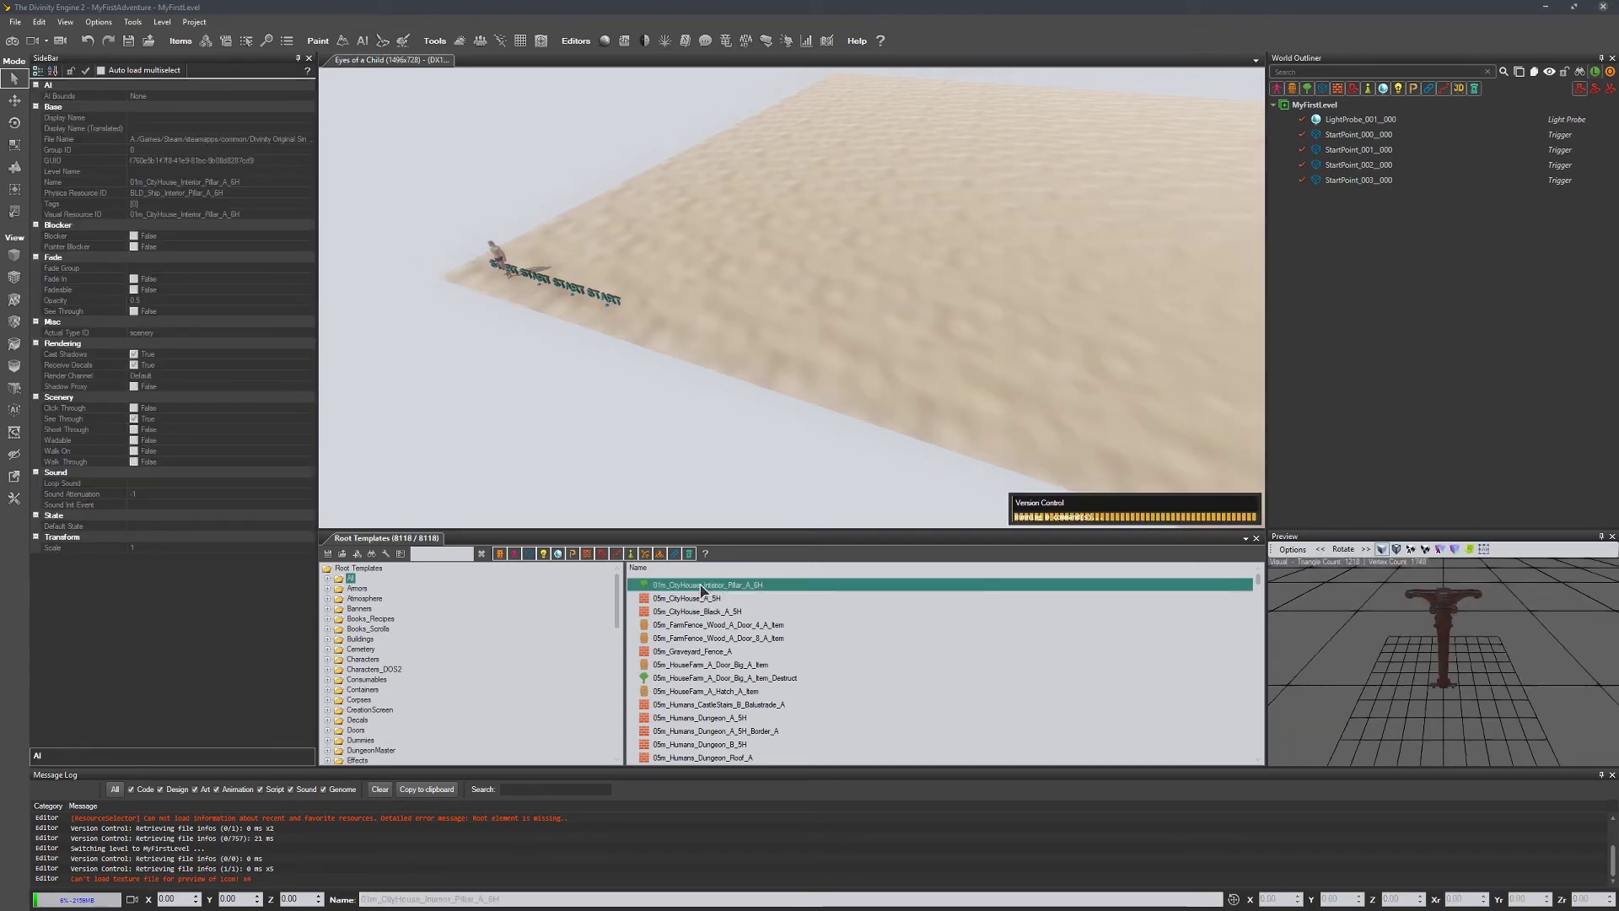
left_click(843, 302)
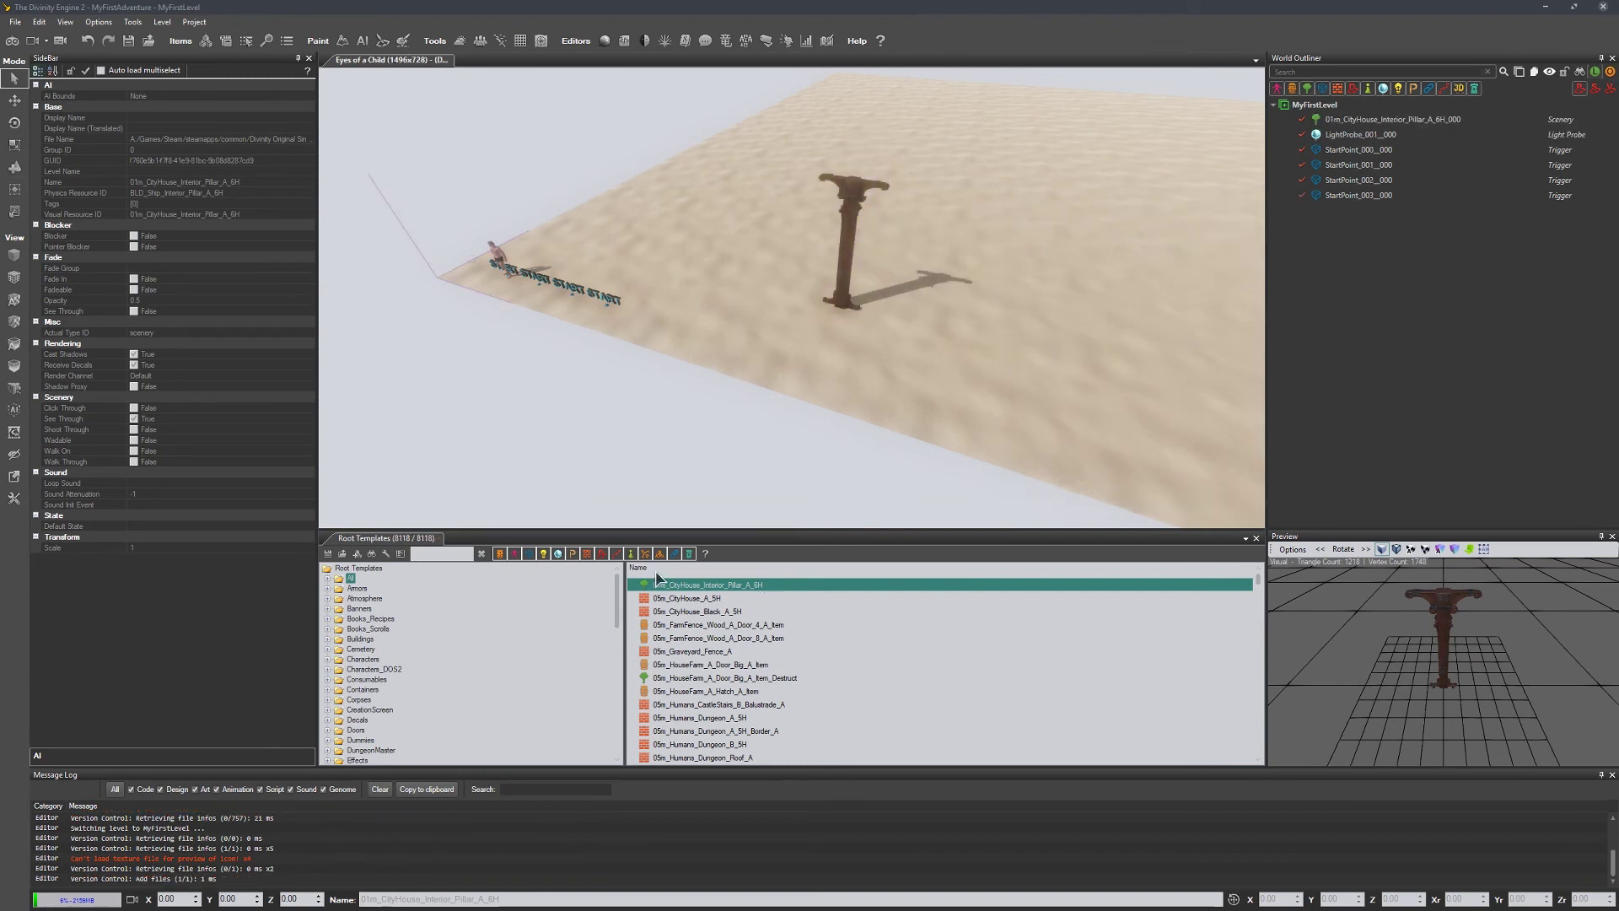
Step: Browse the root templates and turn off all of their object type filters
scroll(699, 671, "down", 15)
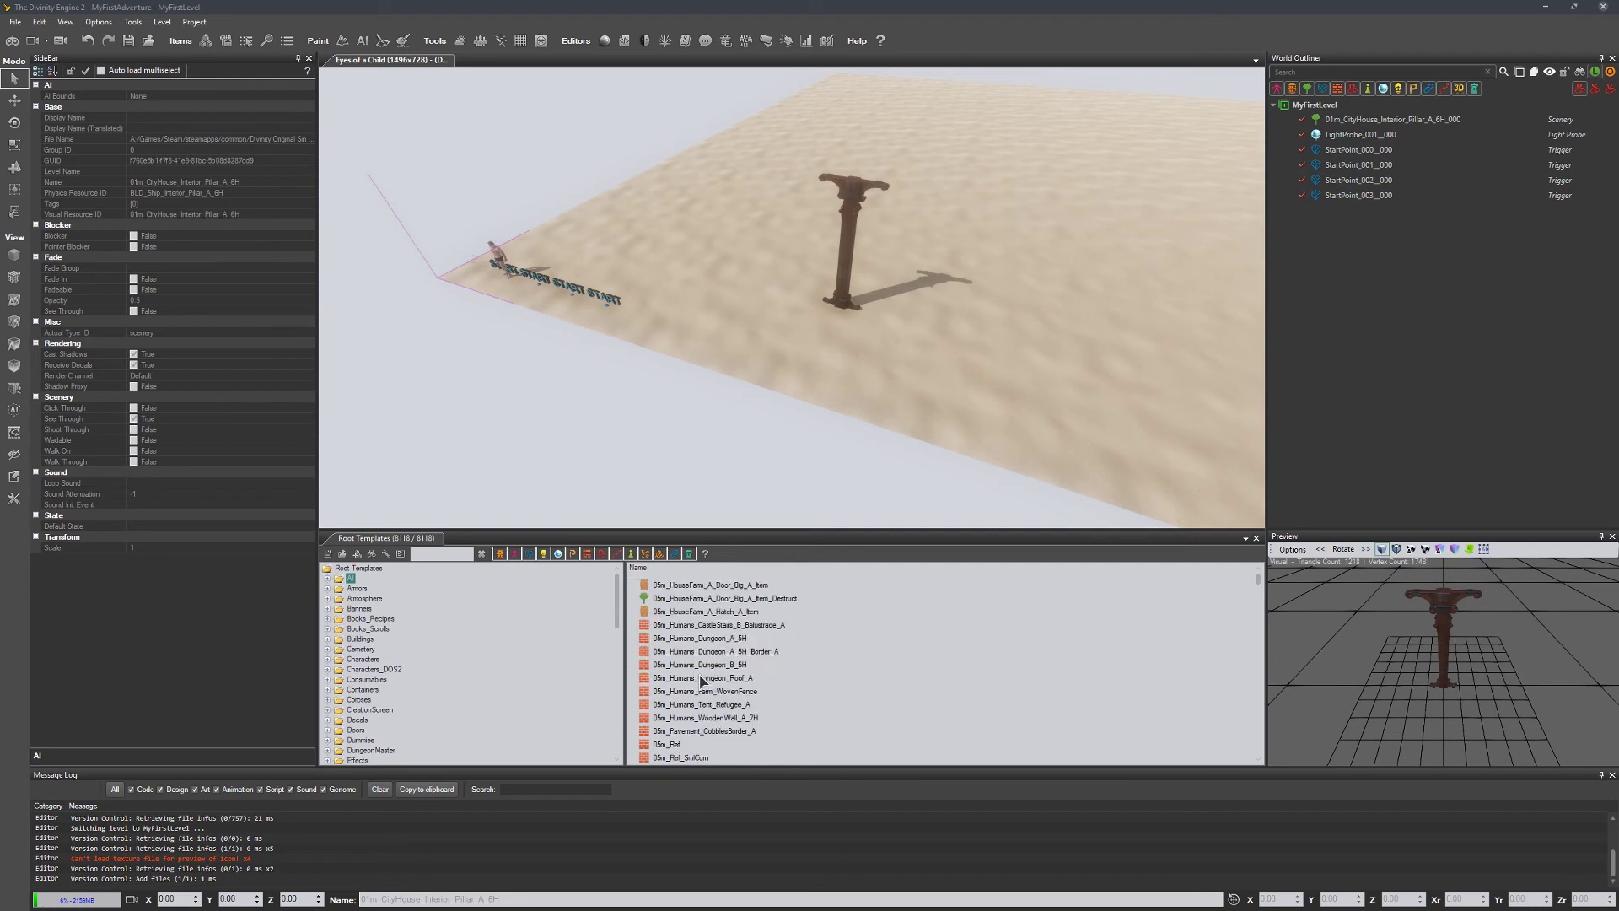
scroll(698, 685, "down", 5)
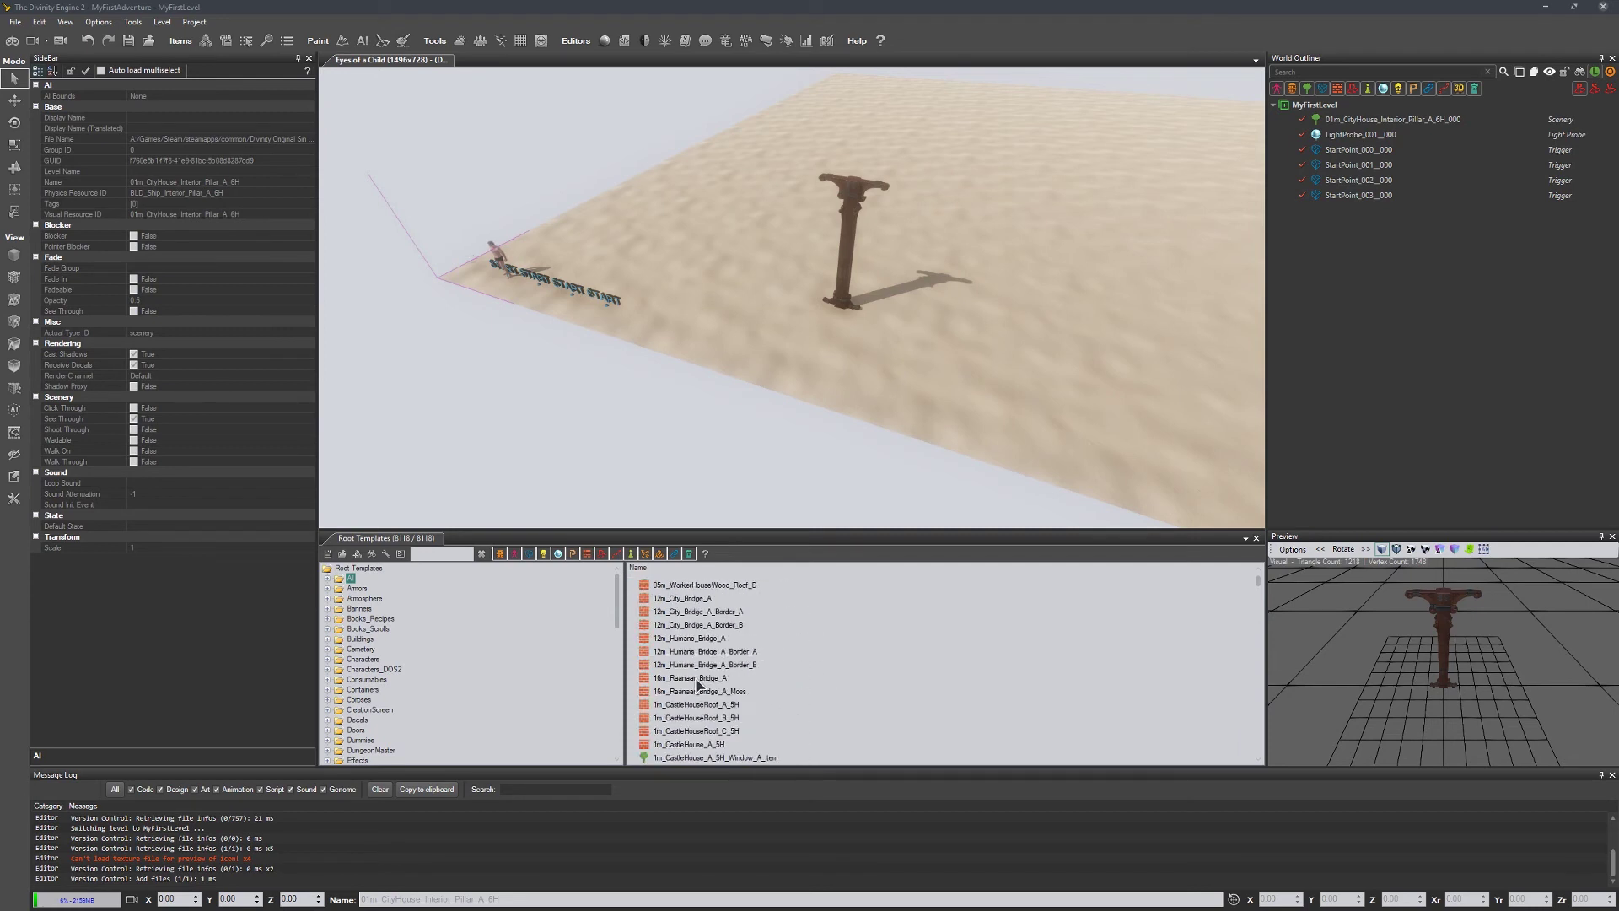
left_click(501, 556)
left_click(515, 555)
left_click(528, 555)
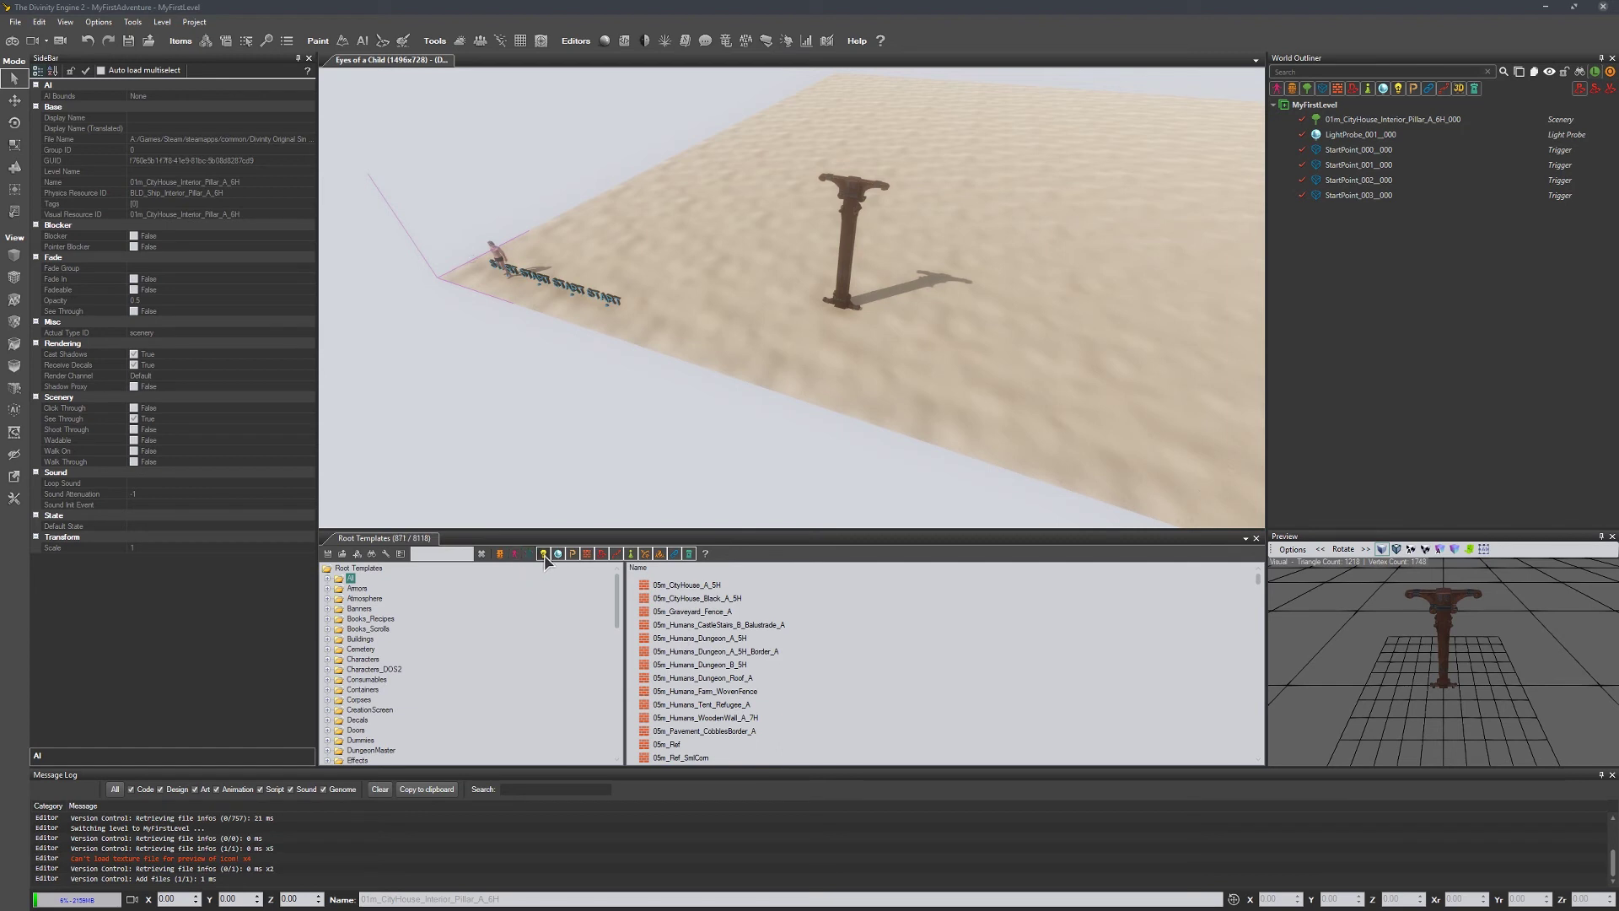
left_click(587, 554)
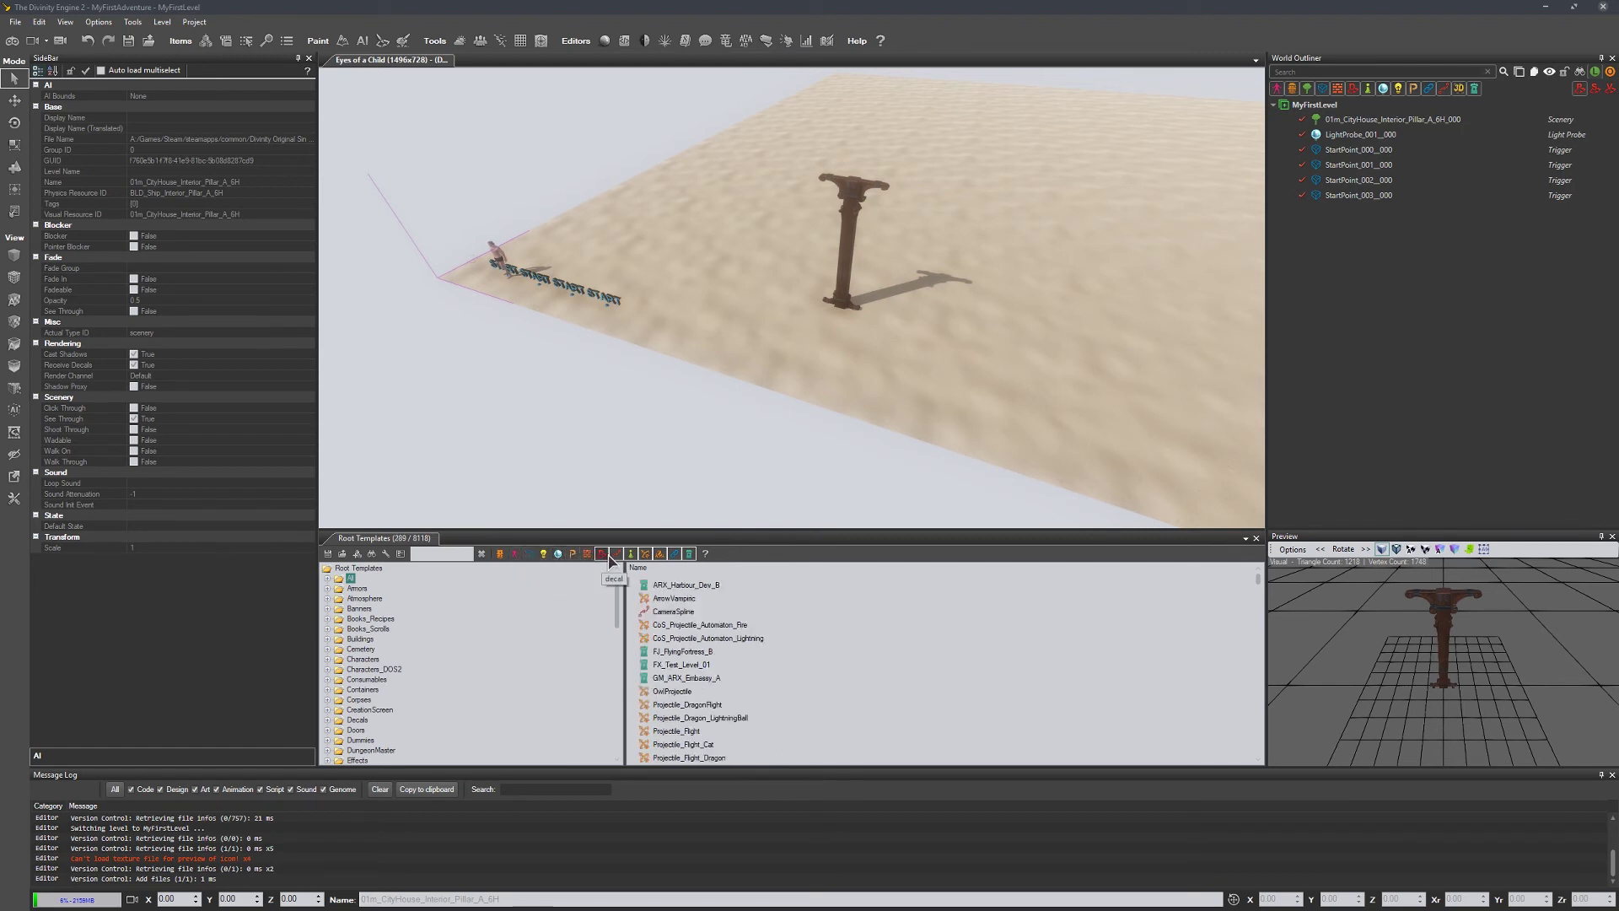
left_click(605, 555)
left_click(617, 555)
left_click(632, 555)
left_click(646, 555)
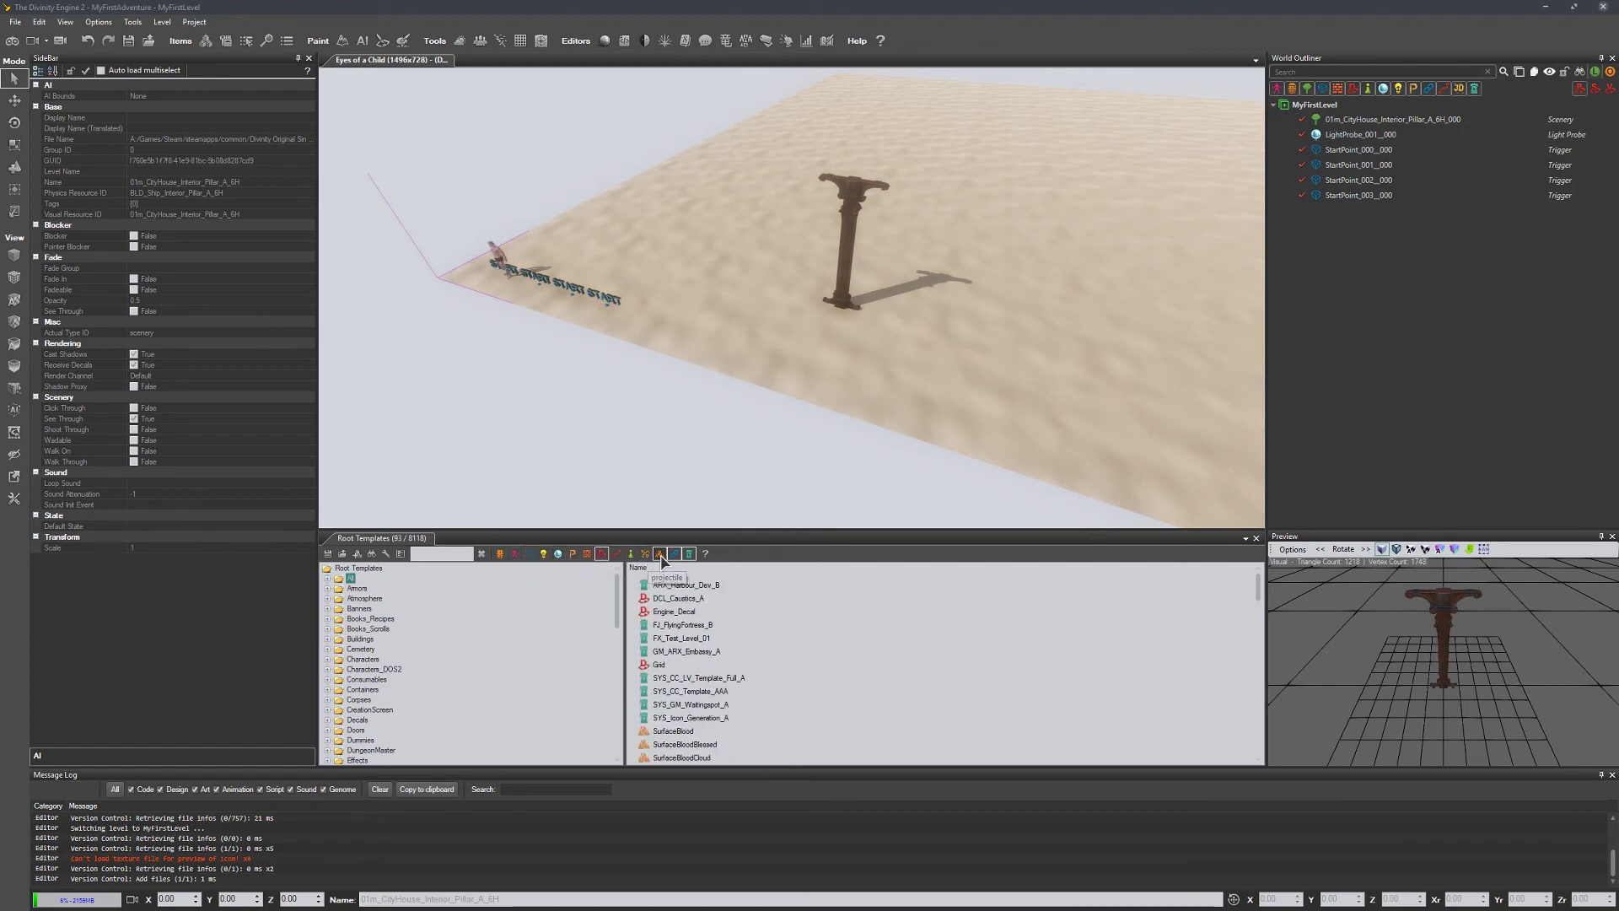
left_click(660, 554)
left_click(675, 554)
left_click(689, 554)
left_click(602, 554)
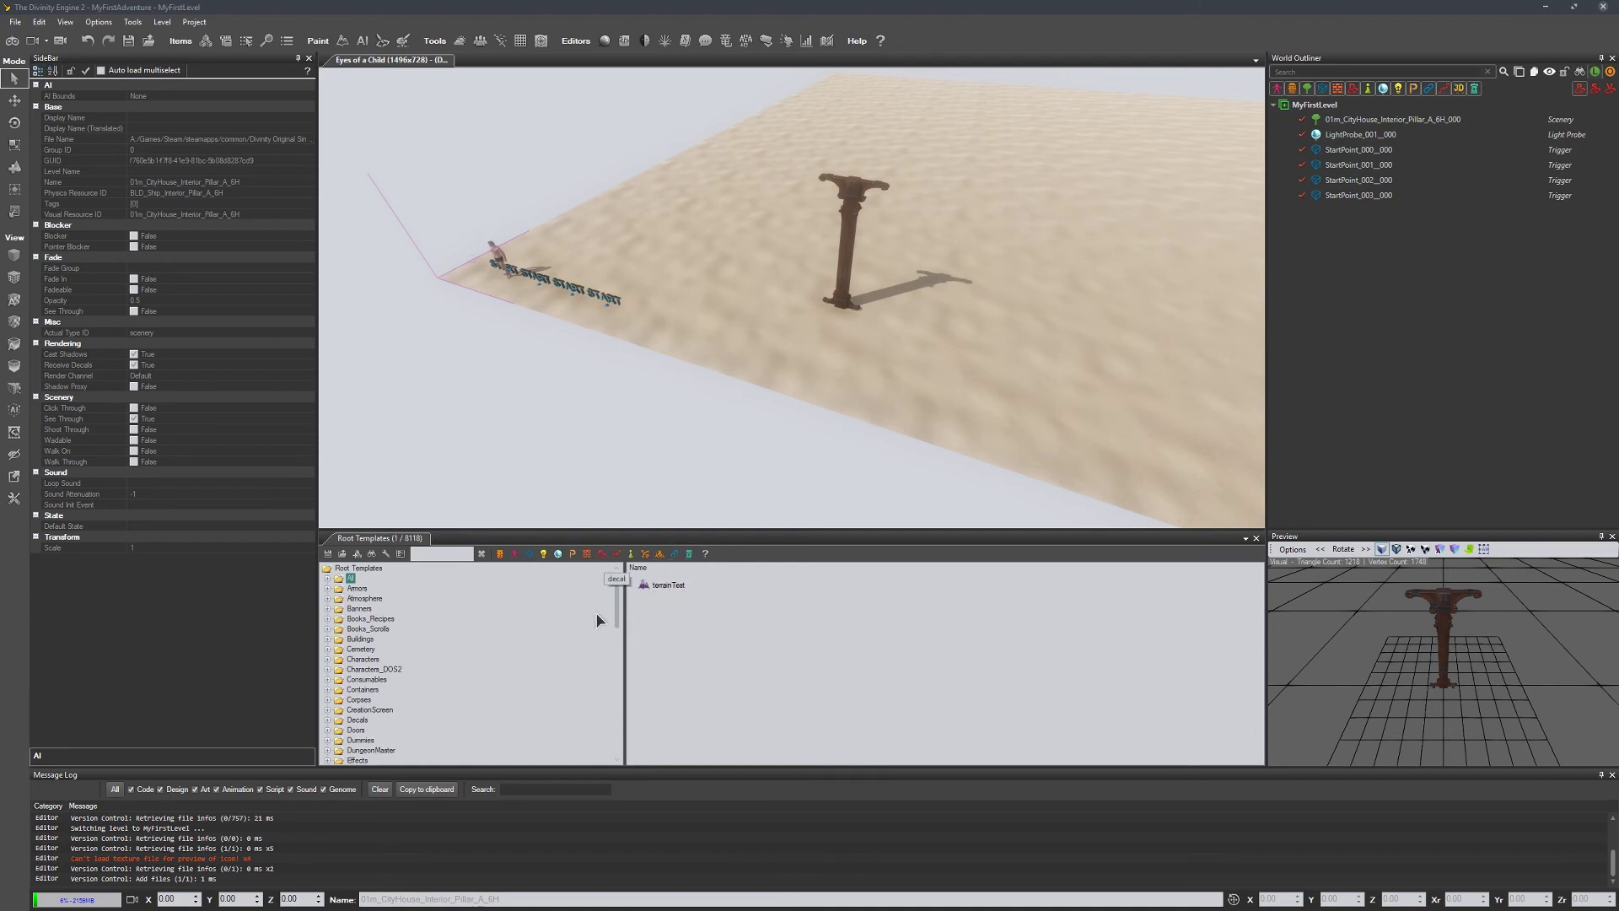
Step: Filter the root templates to lights and place Cellar_A_Torch_A_PBR on the sand in front of the pillar
left_click(544, 555)
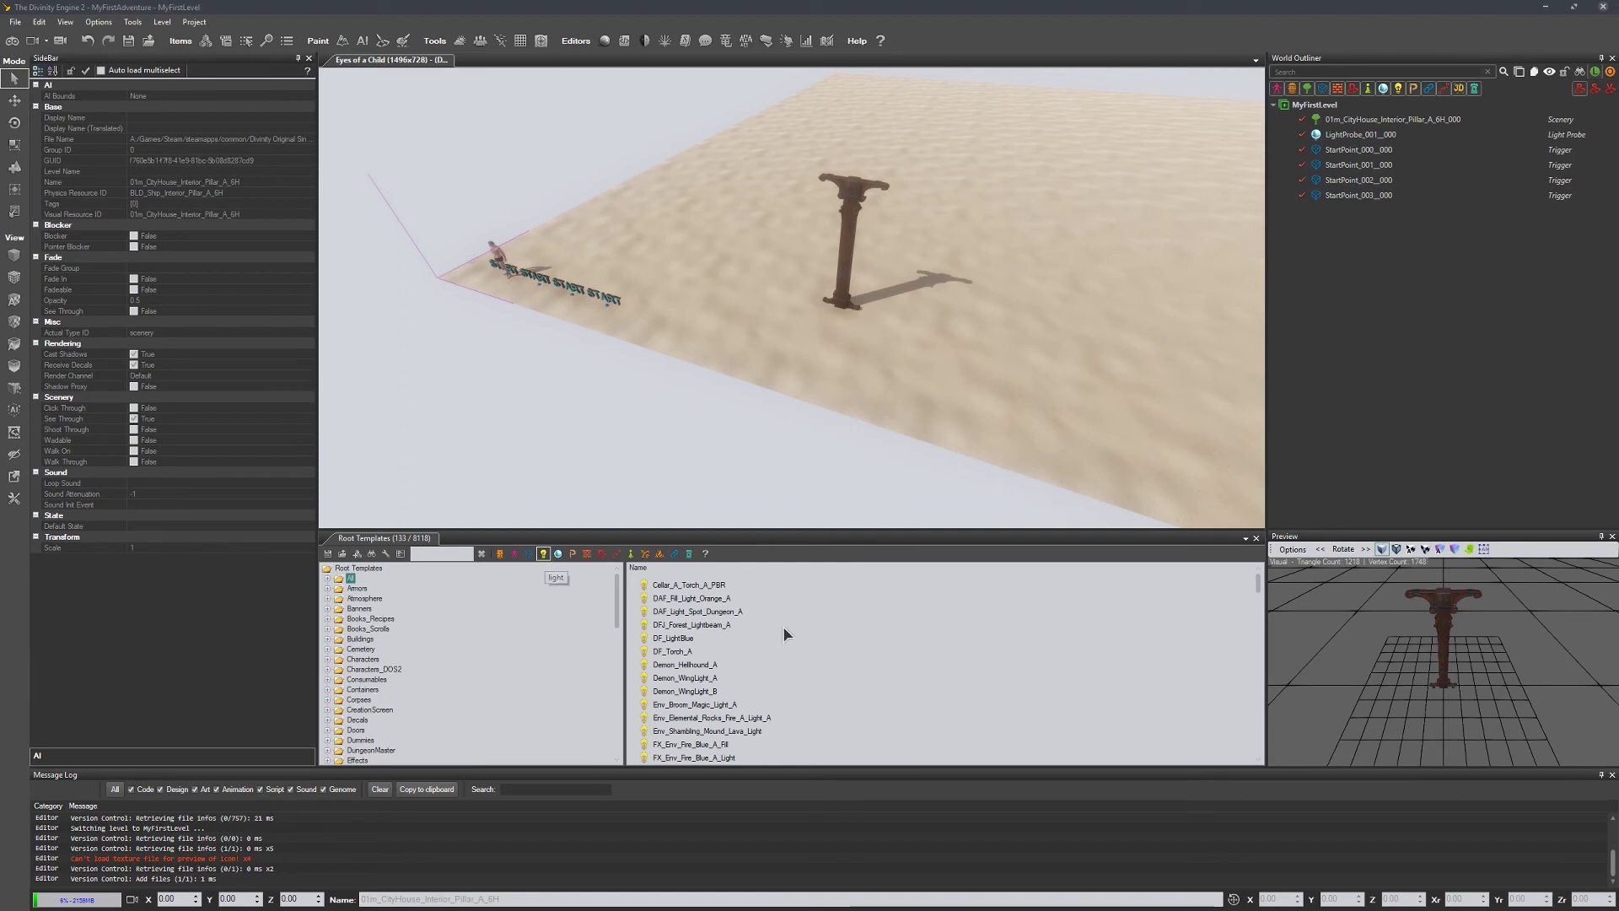
left_click(686, 585)
left_click_drag(686, 587, 802, 337)
scroll(835, 350, "up", 2)
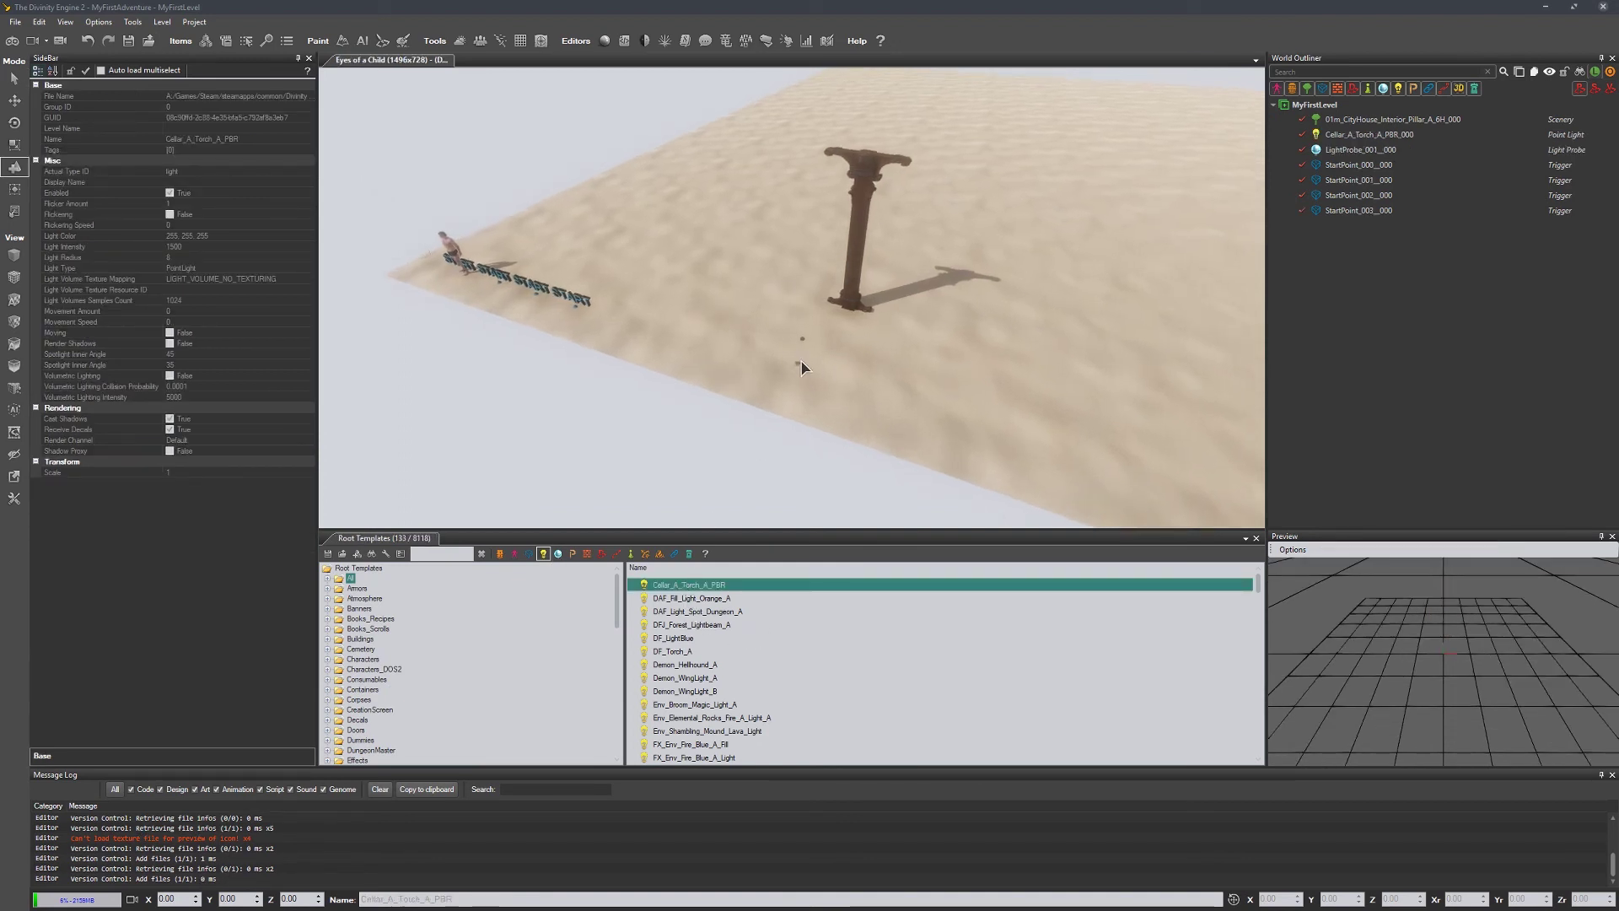
middle_click_drag(801, 361, 756, 352)
key("Escape")
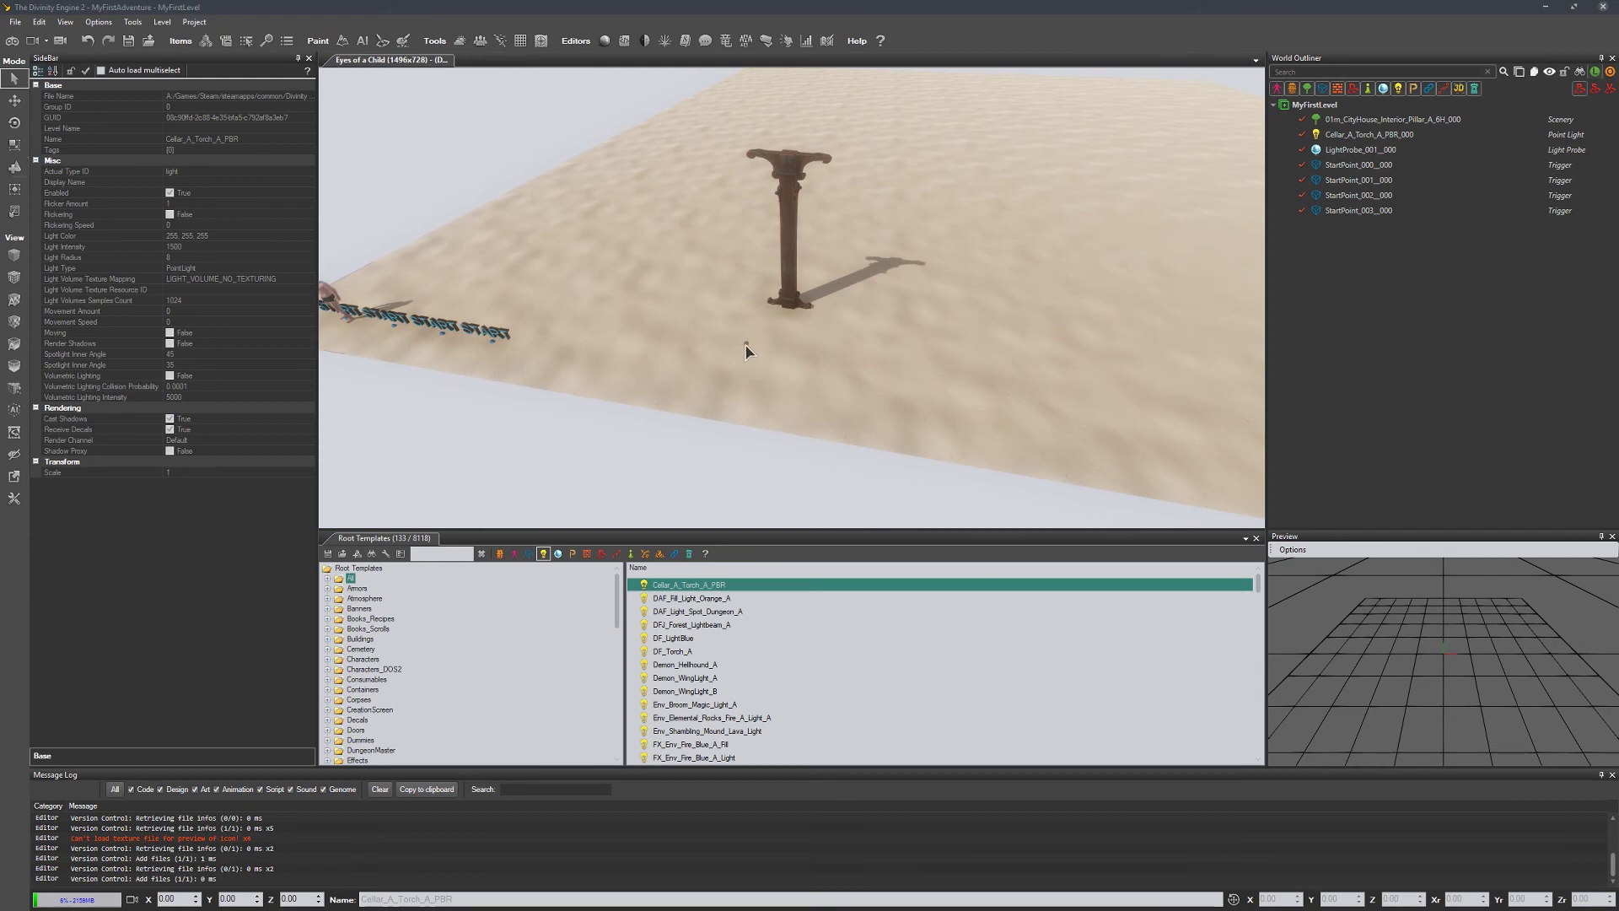
Step: Select the placed torch light in the level and inspect it up close from several angles
left_click(746, 344)
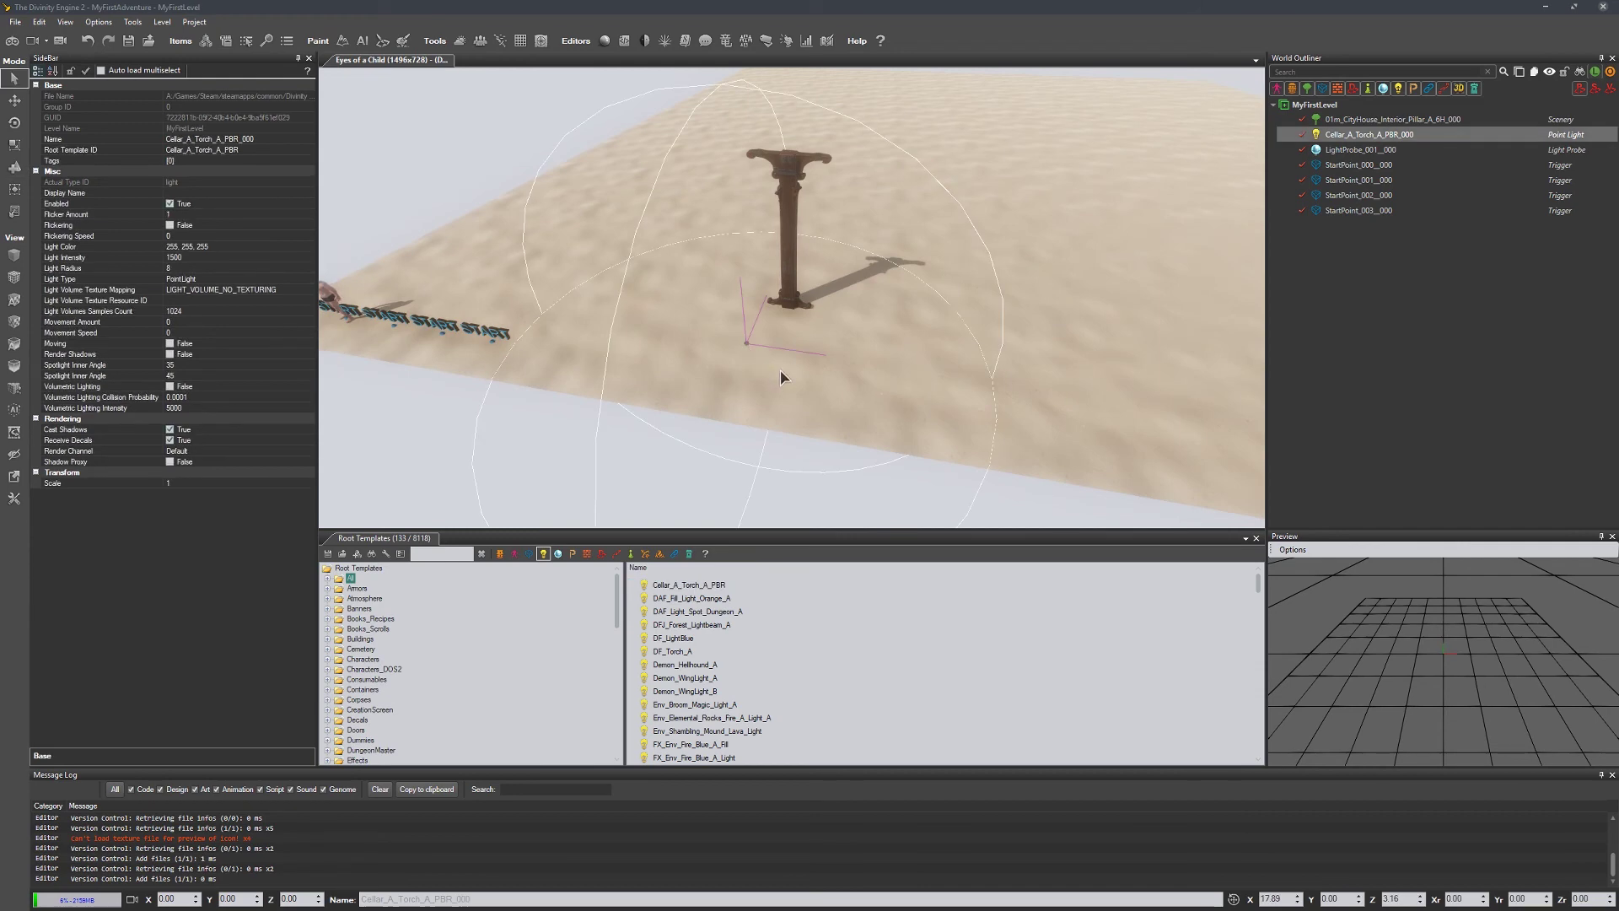
key("f")
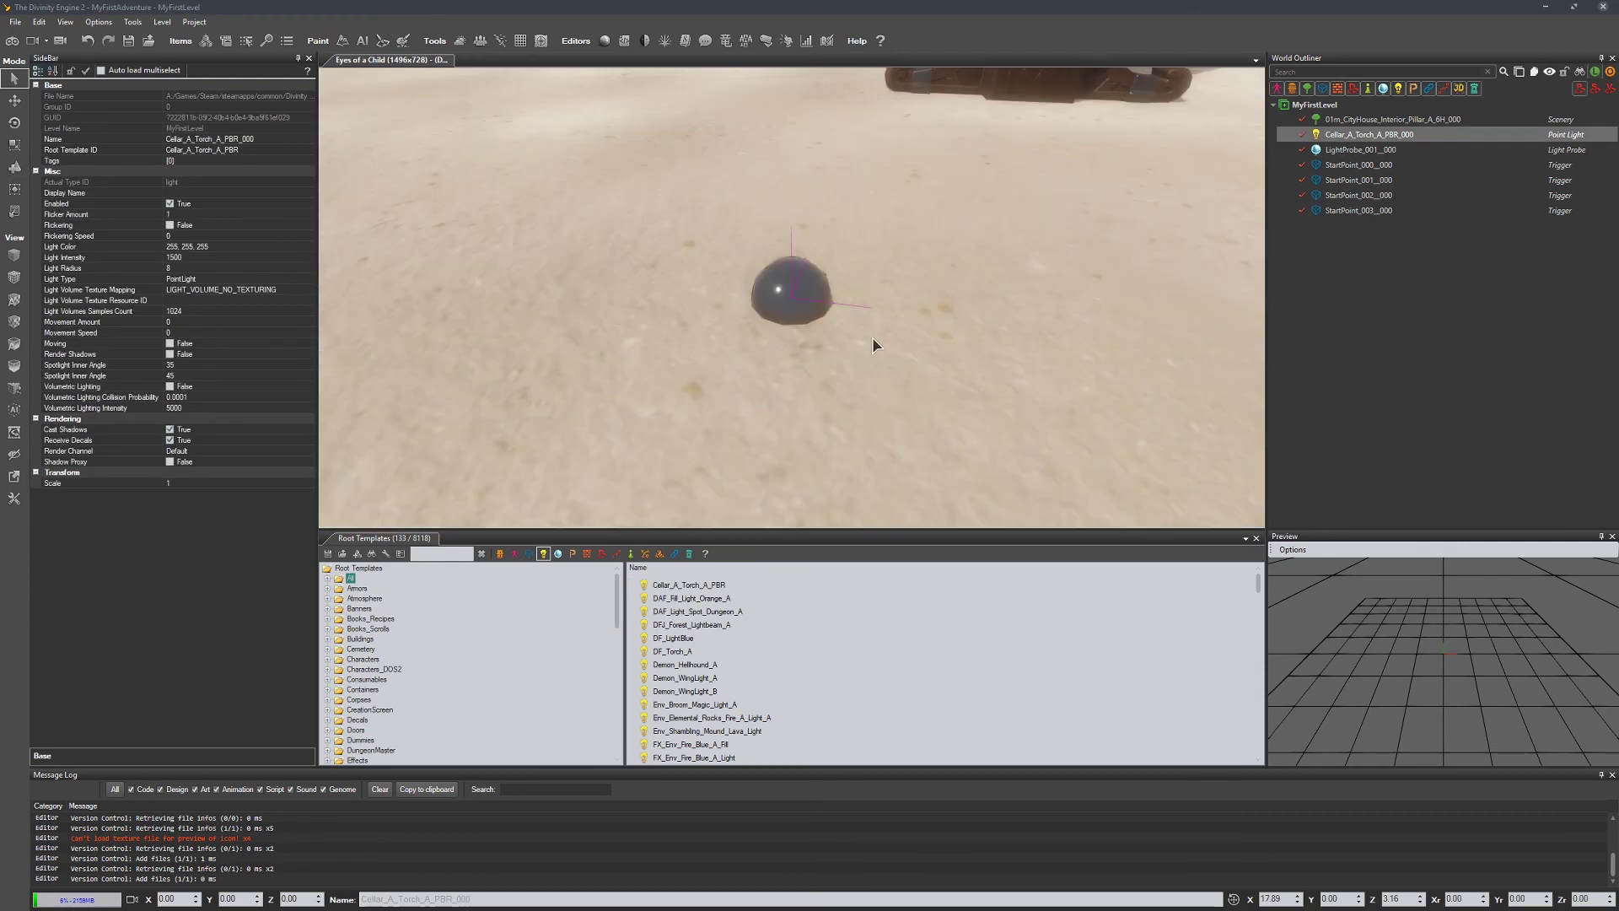
middle_click_drag(872, 338, 975, 328)
scroll(1065, 417, "down", 4)
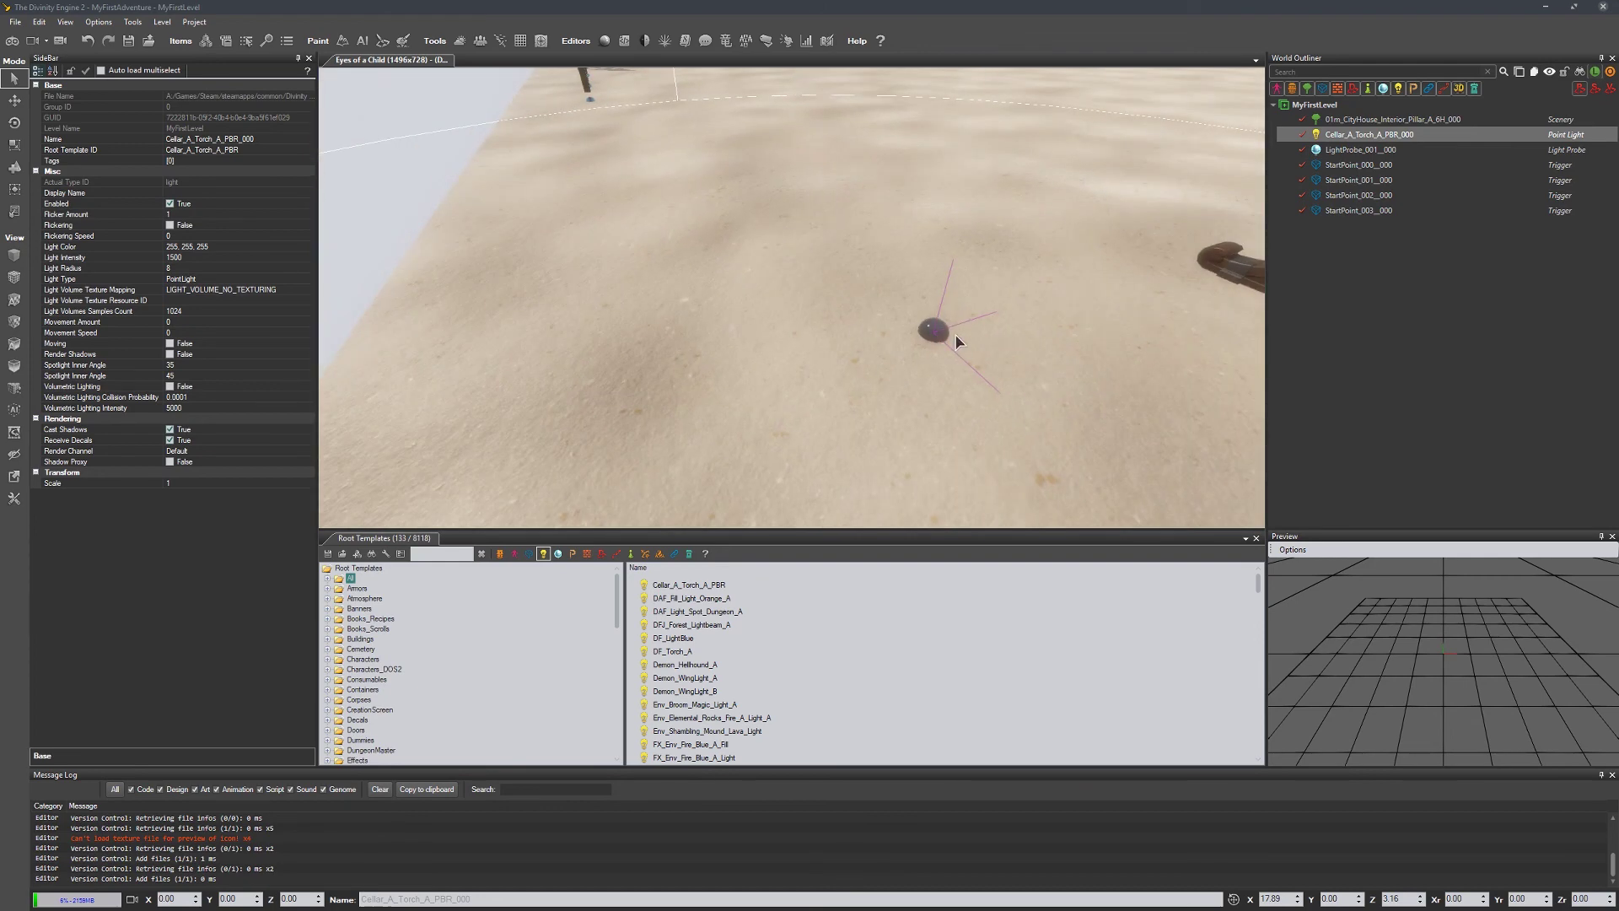
Step: Raise the torch light above the sand to a Y position of about 0.65, and delete it
key("w")
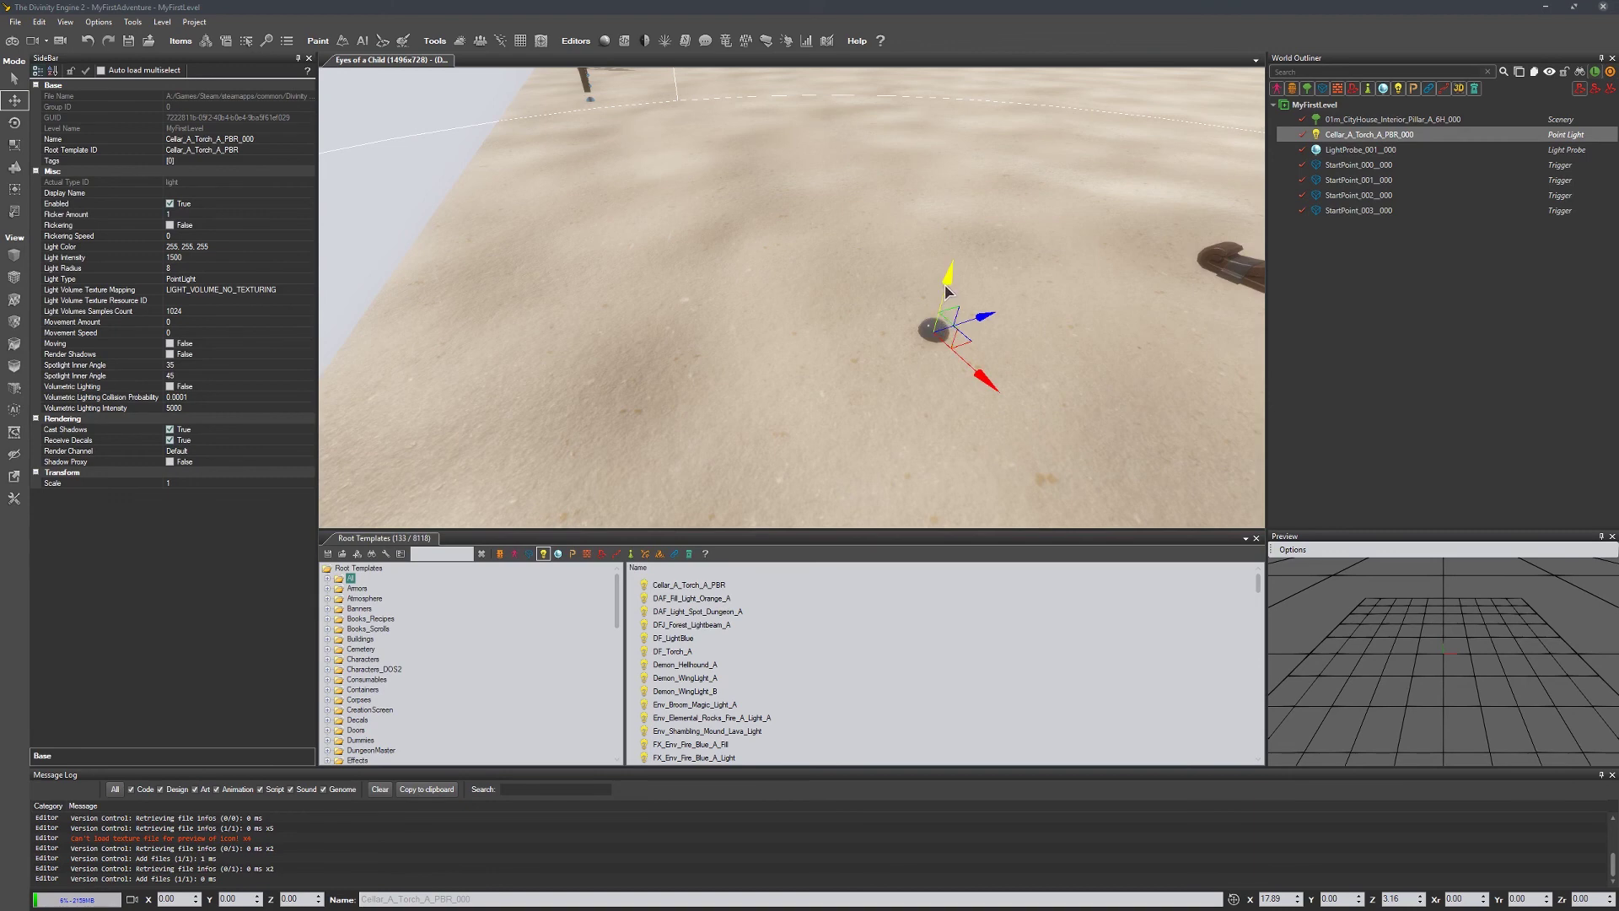
left_click_drag(954, 268, 996, 158)
middle_click_drag(996, 158, 830, 312)
scroll(839, 388, "down", 3)
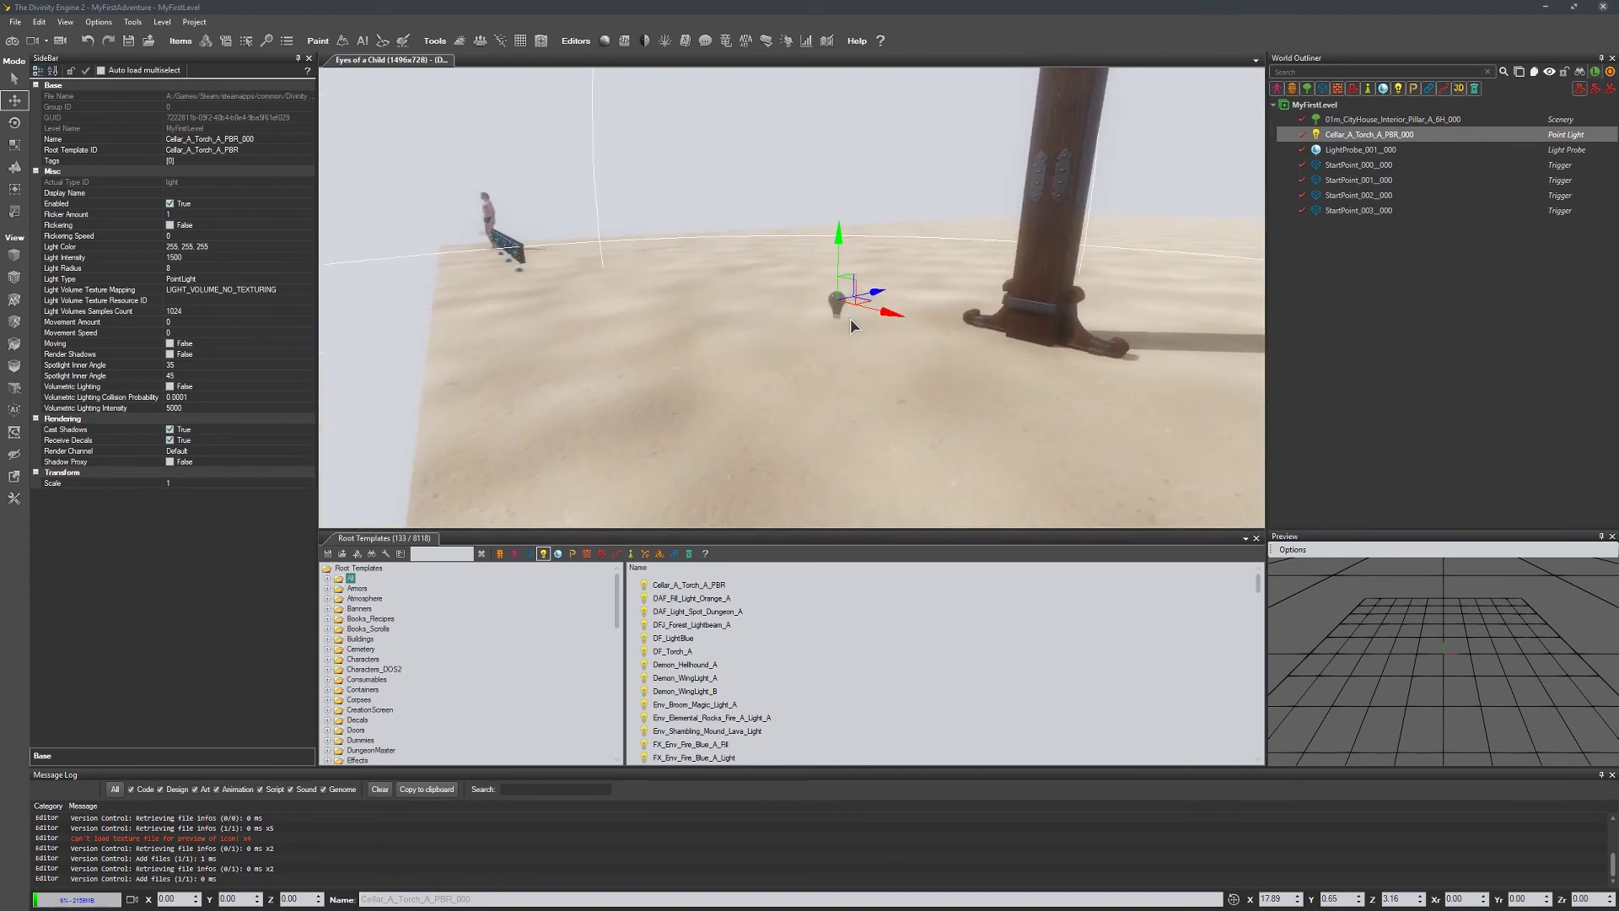
key("Delete")
Step: Filter the root templates to prefabs and place BLD_Humans_Boat_Small_A_001 on the sand beside the pillar
left_click(558, 554)
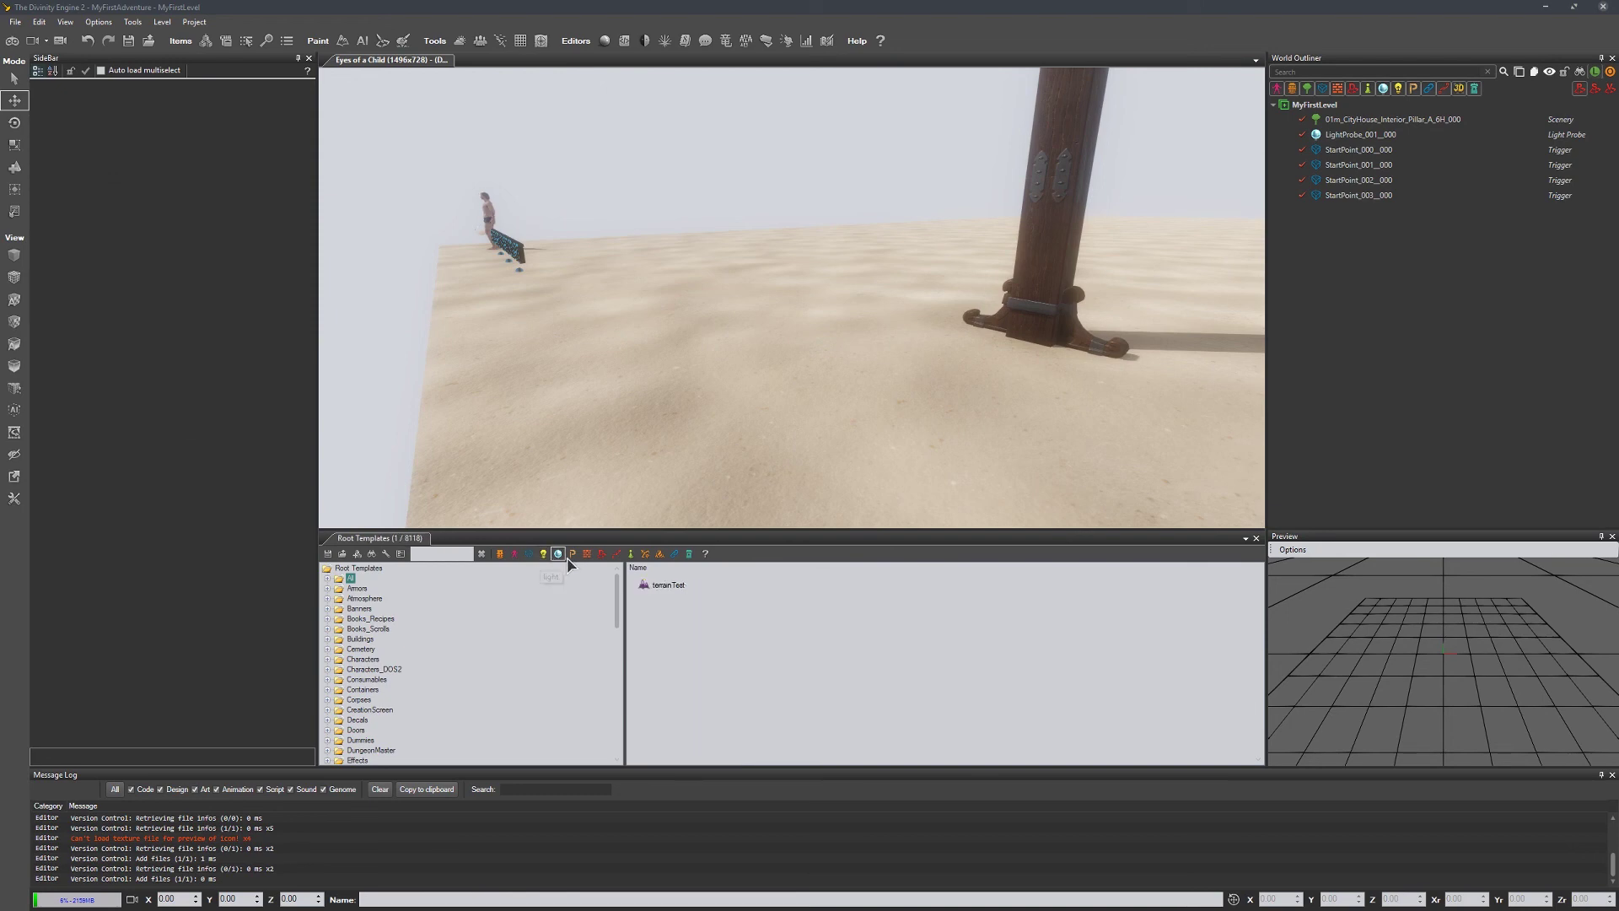
left_click(572, 554)
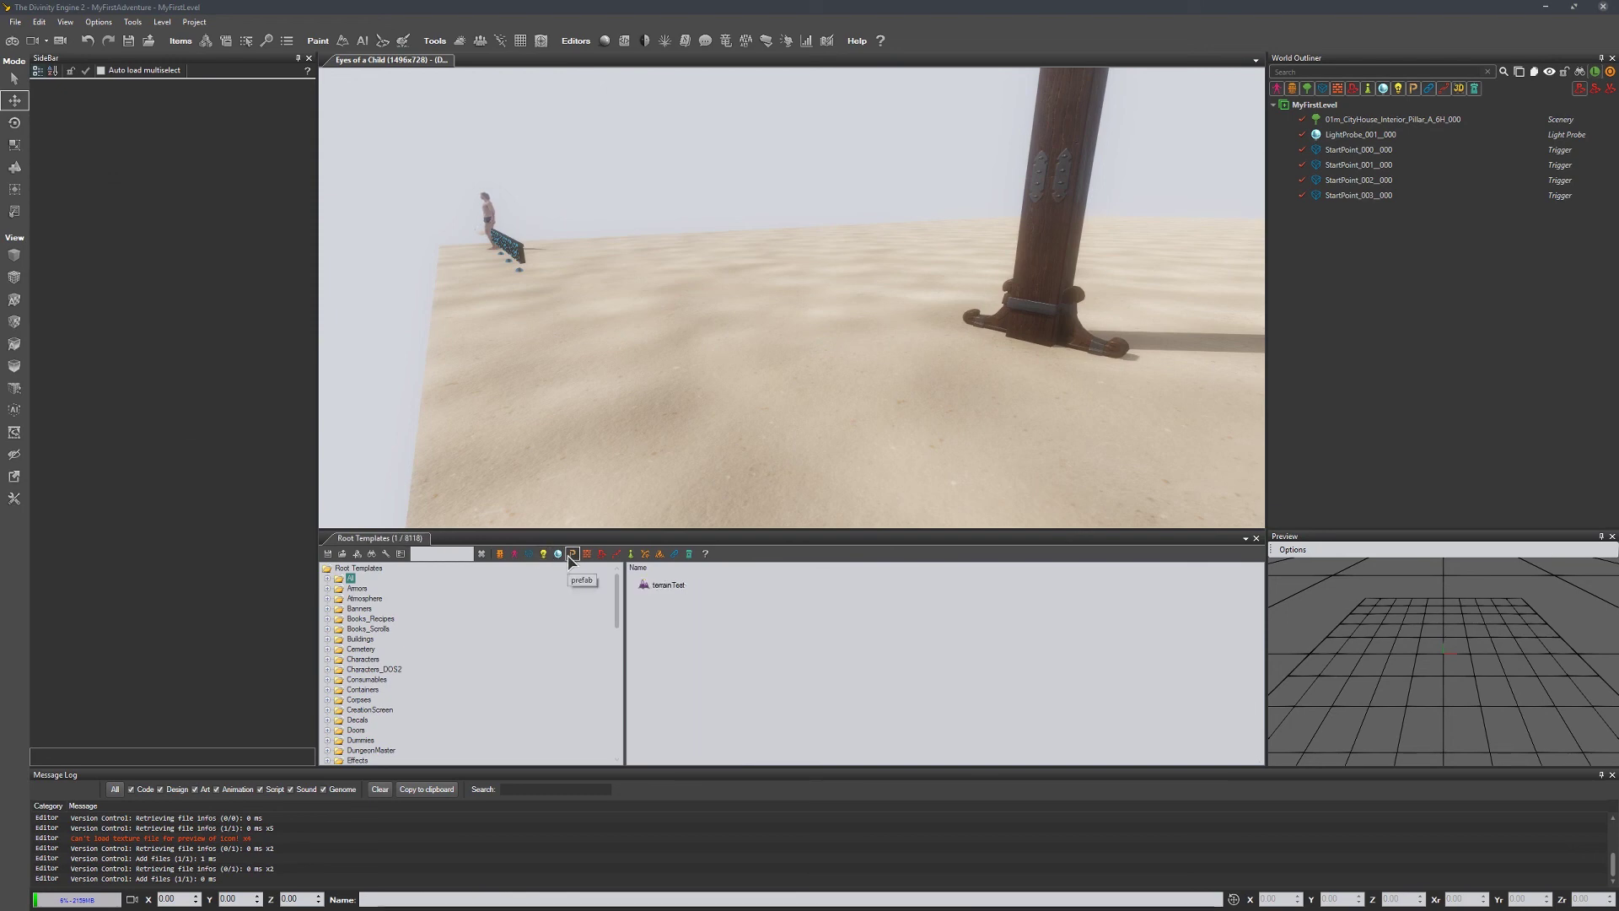
left_click(703, 638)
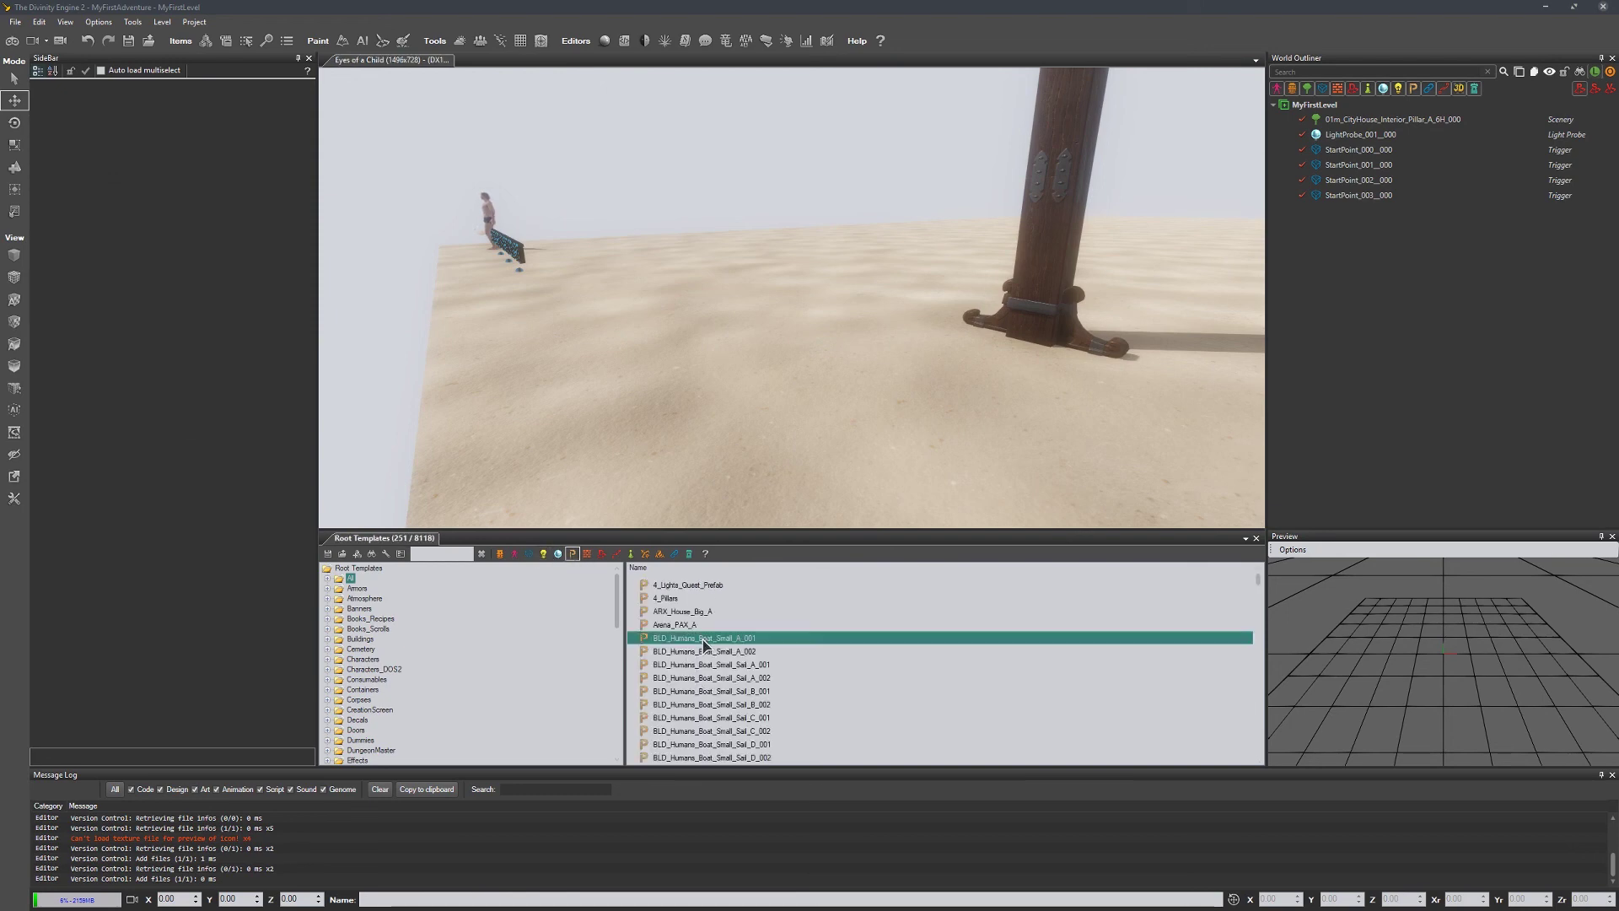
left_click(786, 318)
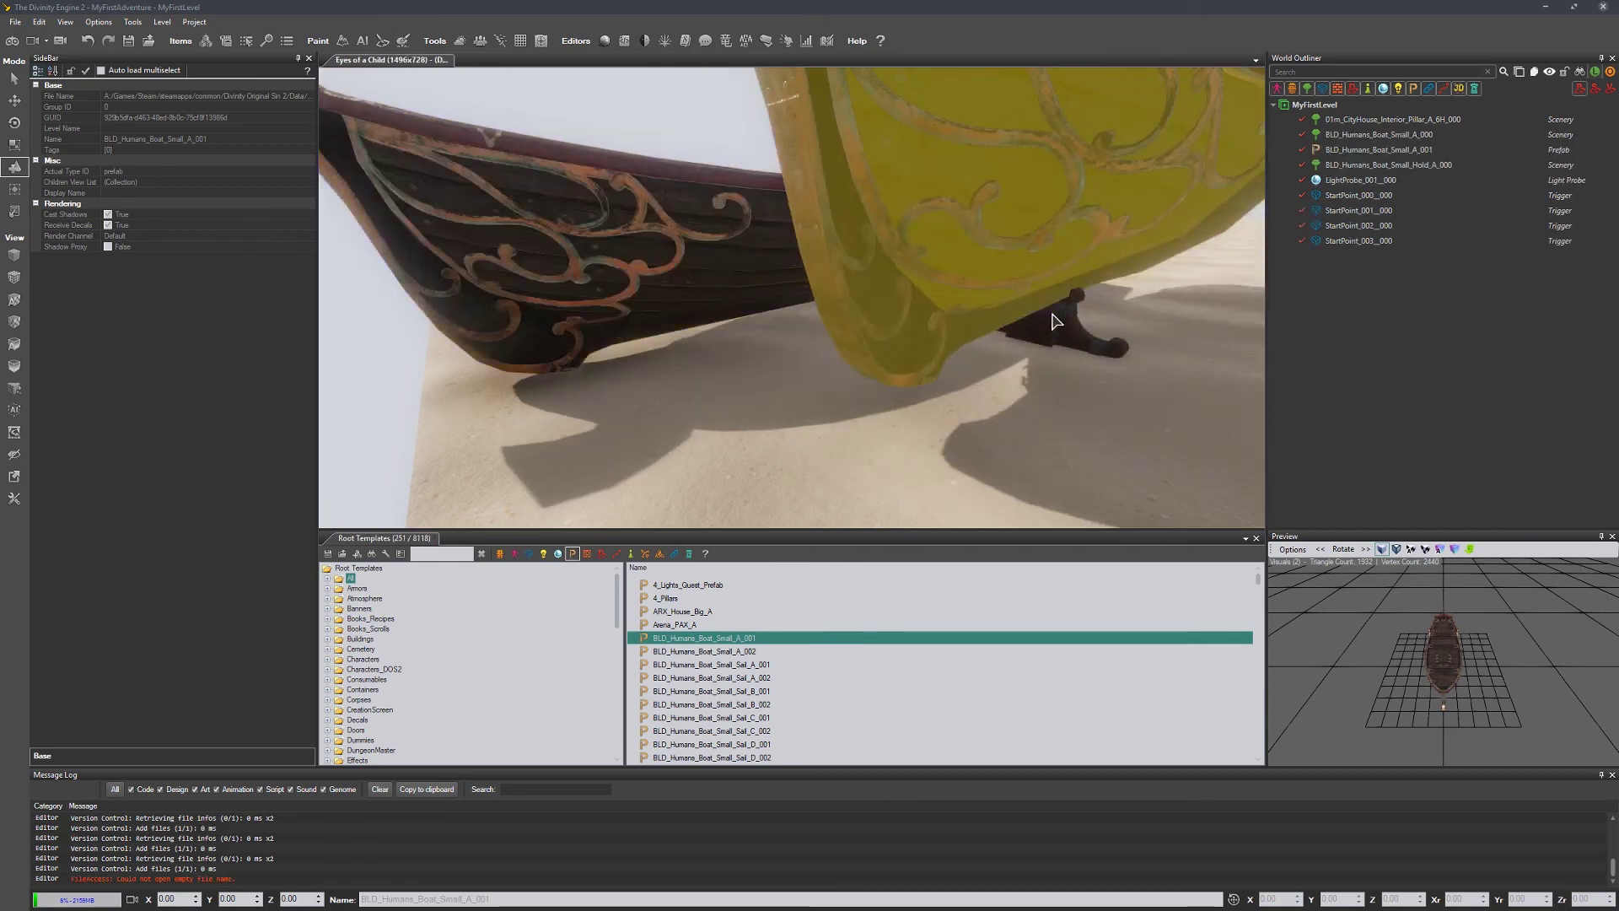
key("Escape")
Step: Delete the boat hull BLD_Humans_Boat_Small_A_000 that was placed with the prefab
right_click_drag(1052, 311, 759, 289)
scroll(742, 286, "down", 3)
left_click(724, 184)
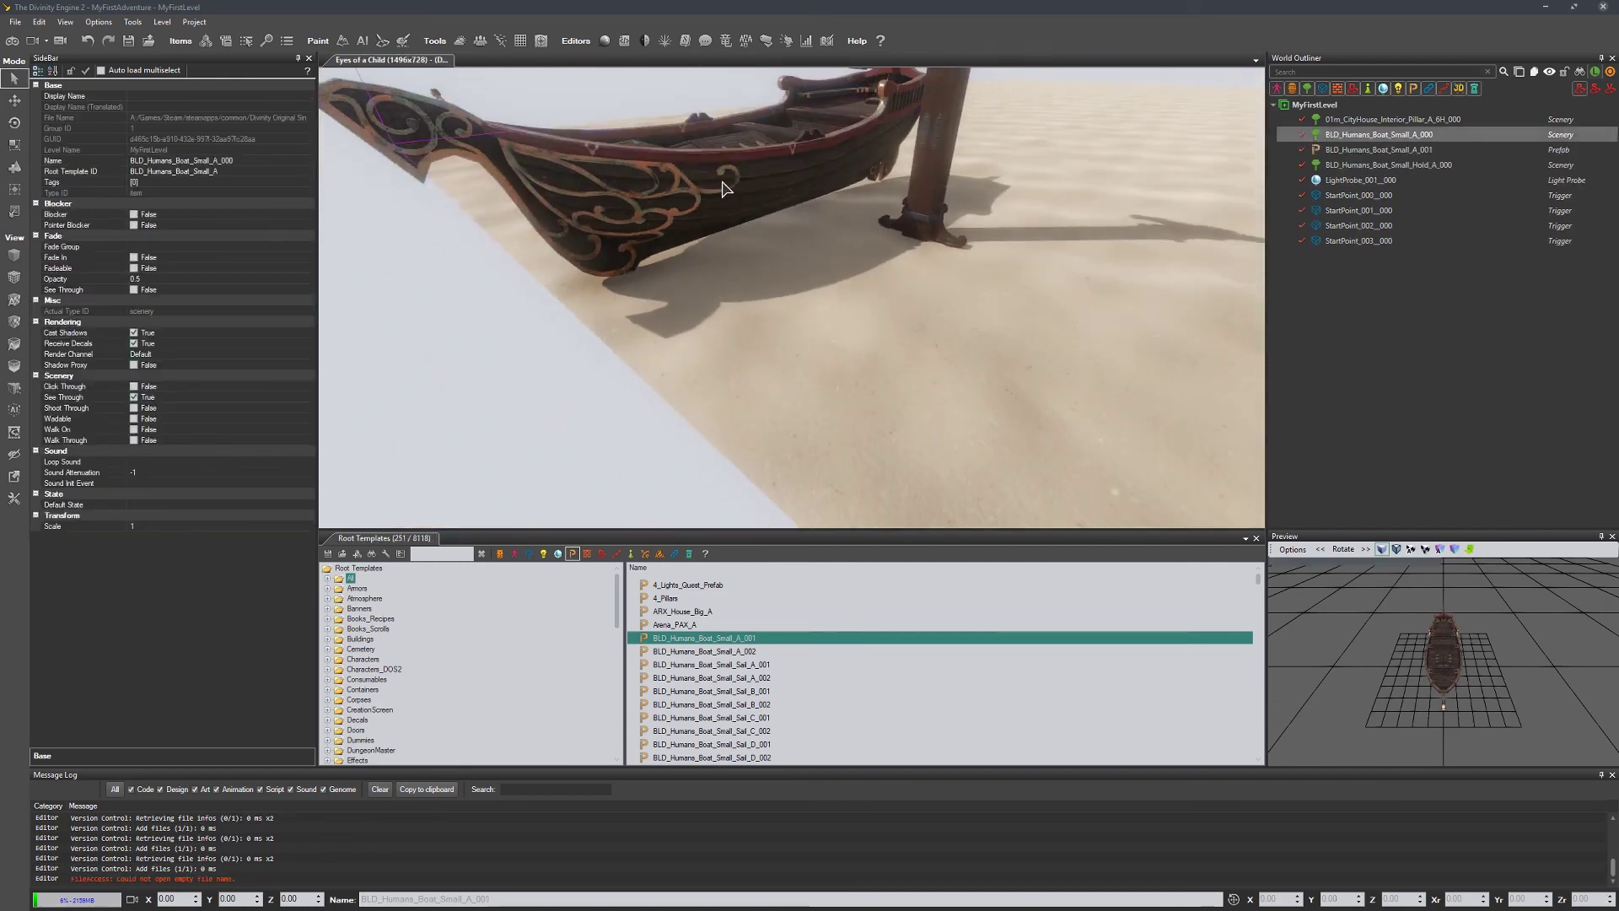
key("Delete")
right_click_drag(809, 289, 894, 222)
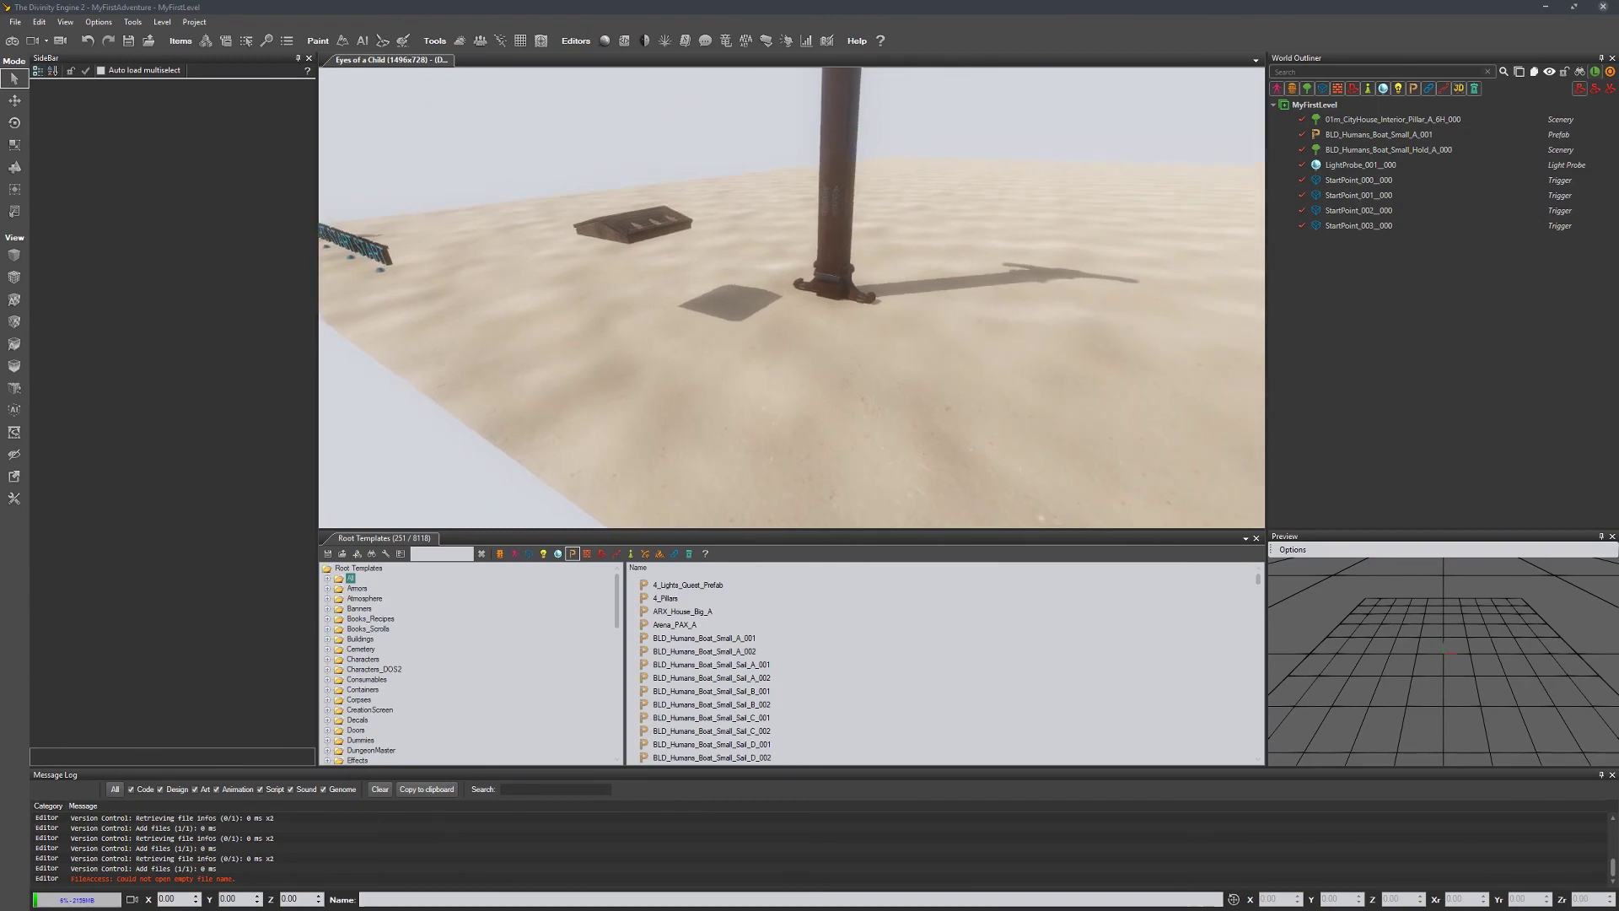